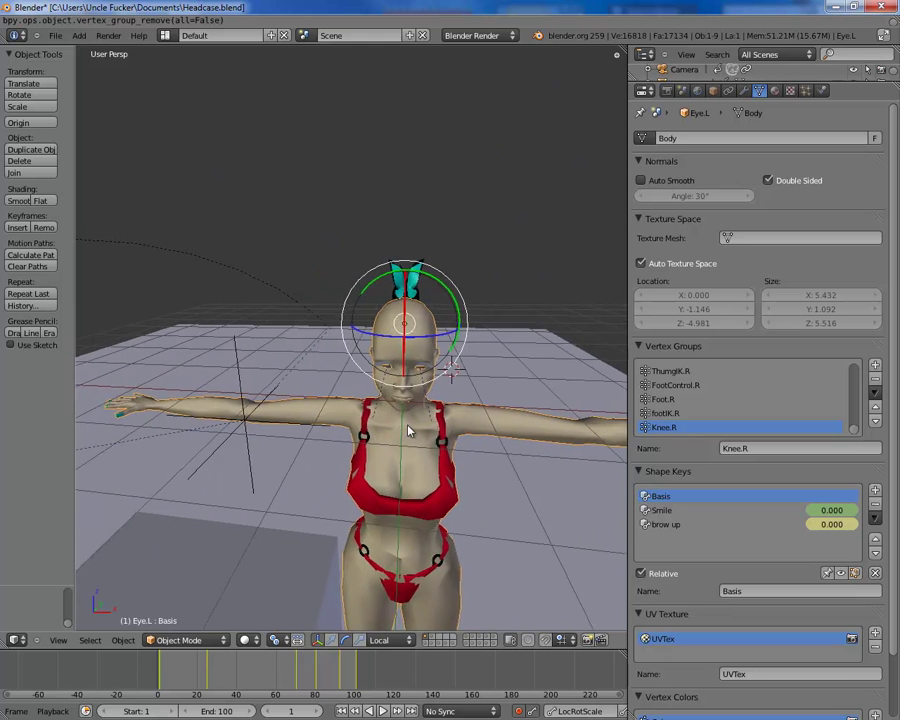
Step: Enter Edit Mode on the body mesh and show the head as wireframe in the right orthographic view
scroll(448, 332, up, 5)
middle_drag(484, 356, 344, 322)
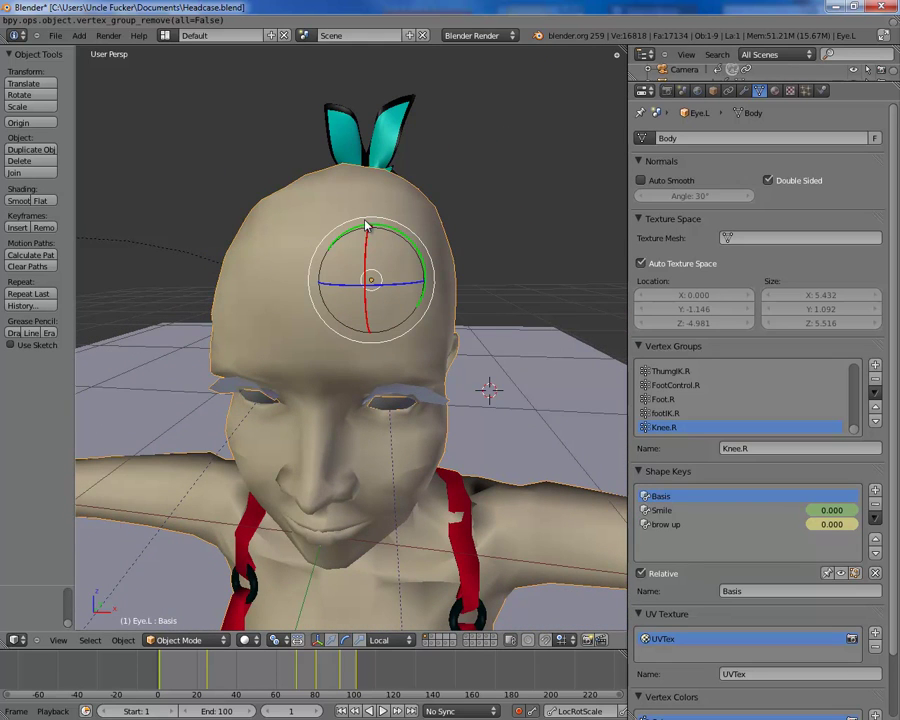
key(Tab)
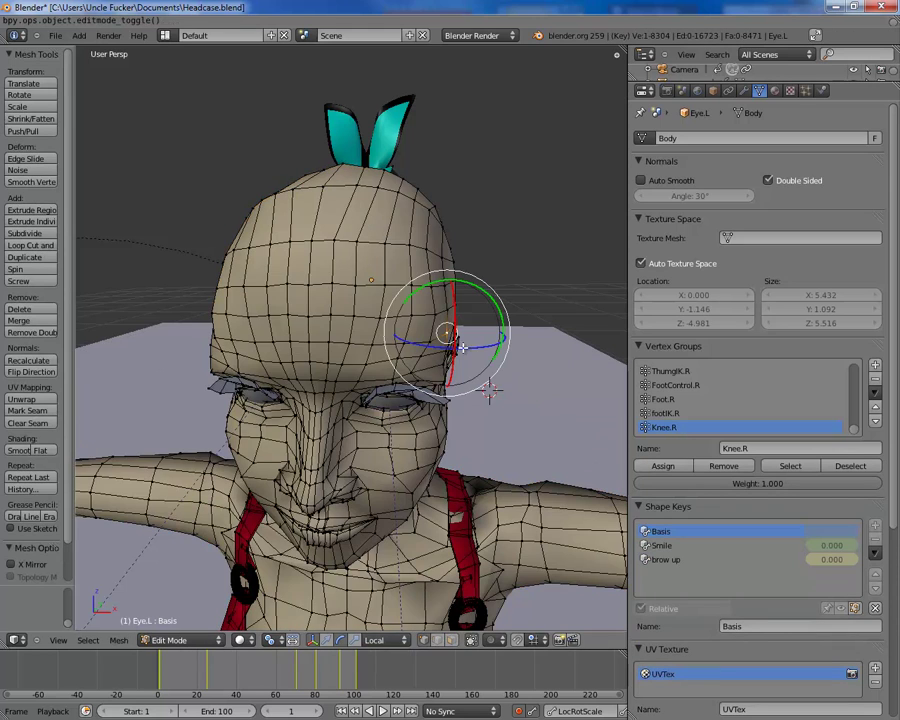
middle_drag(453, 401, 359, 282)
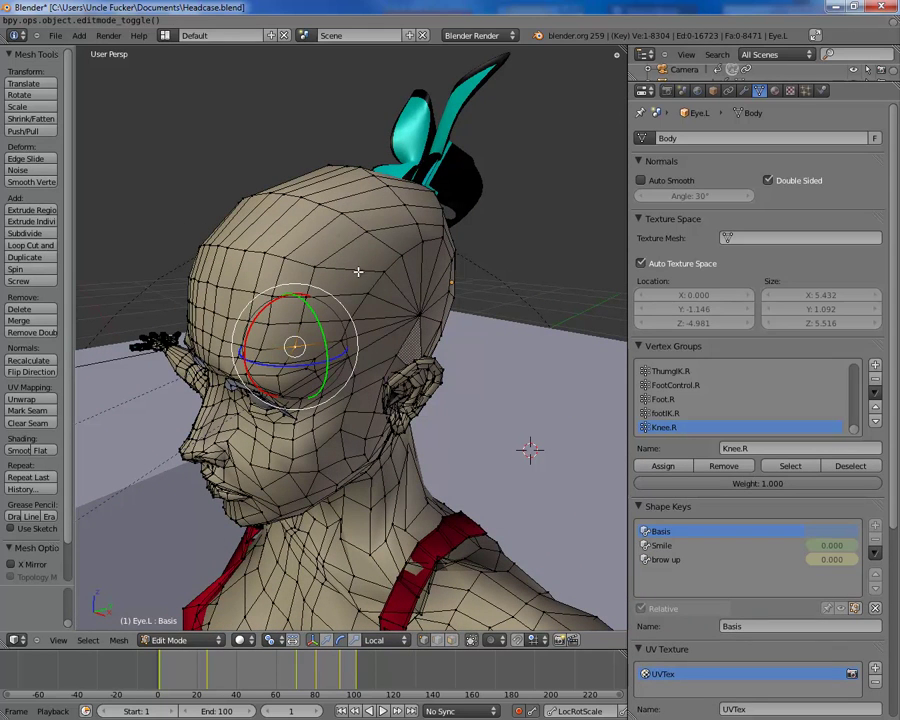
right_click(341, 342)
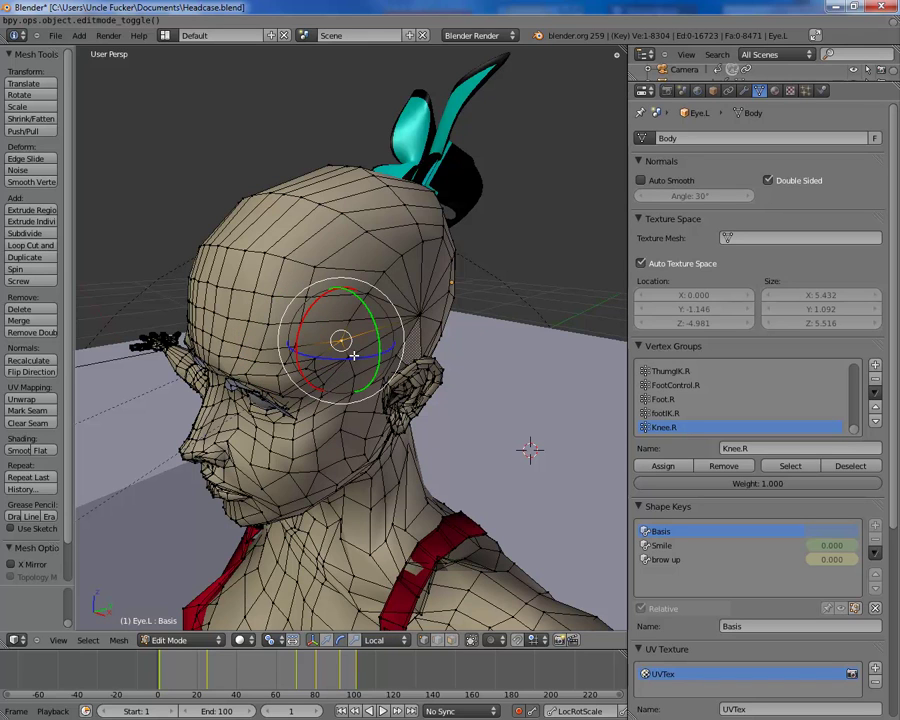
key(KP_3)
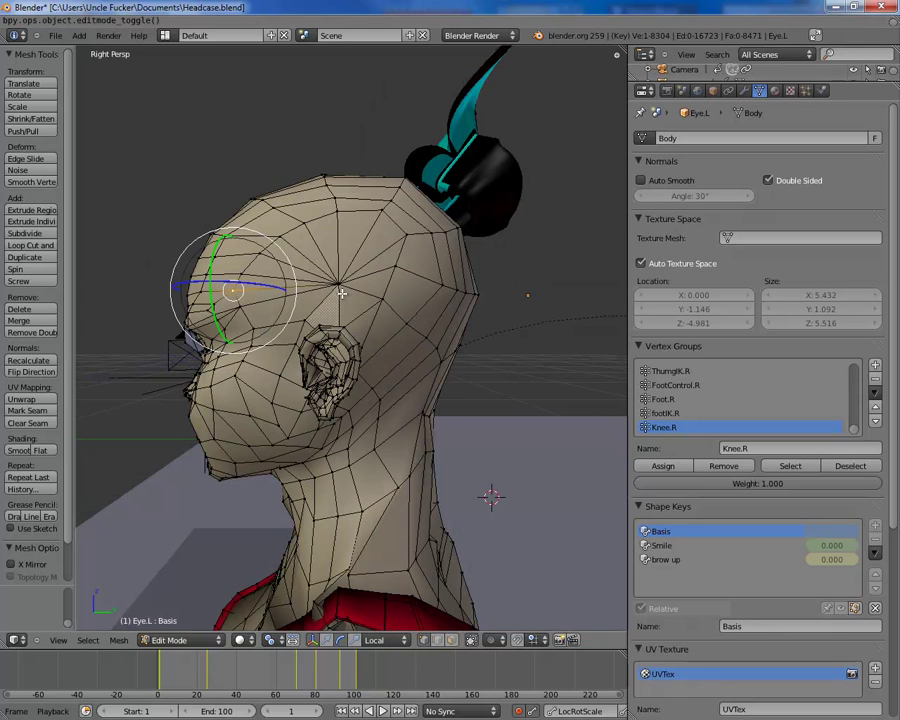
key(z)
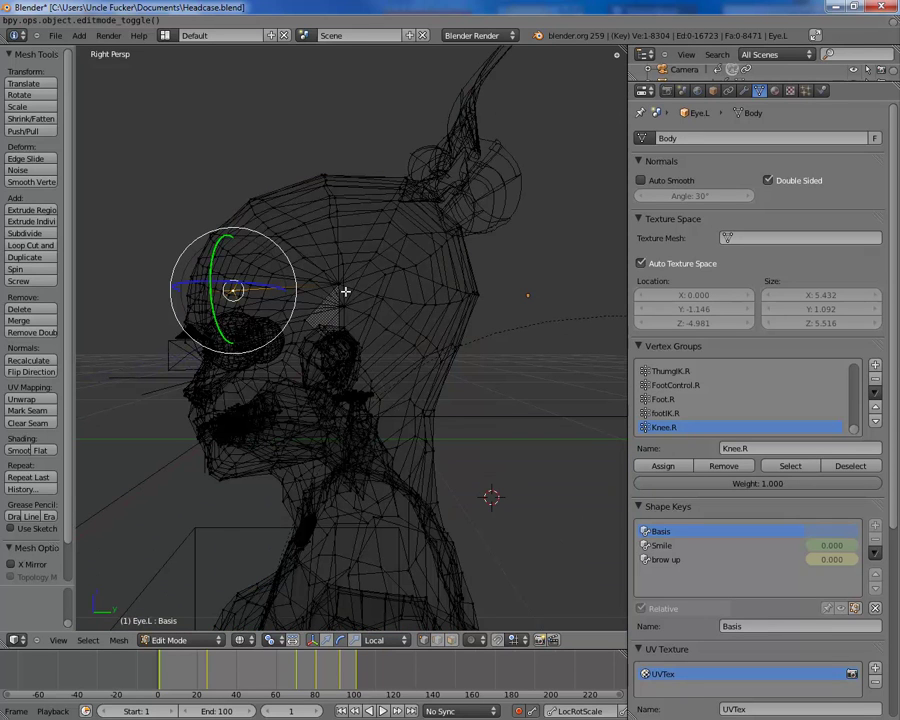
shift+middle_drag(346, 291, 369, 336)
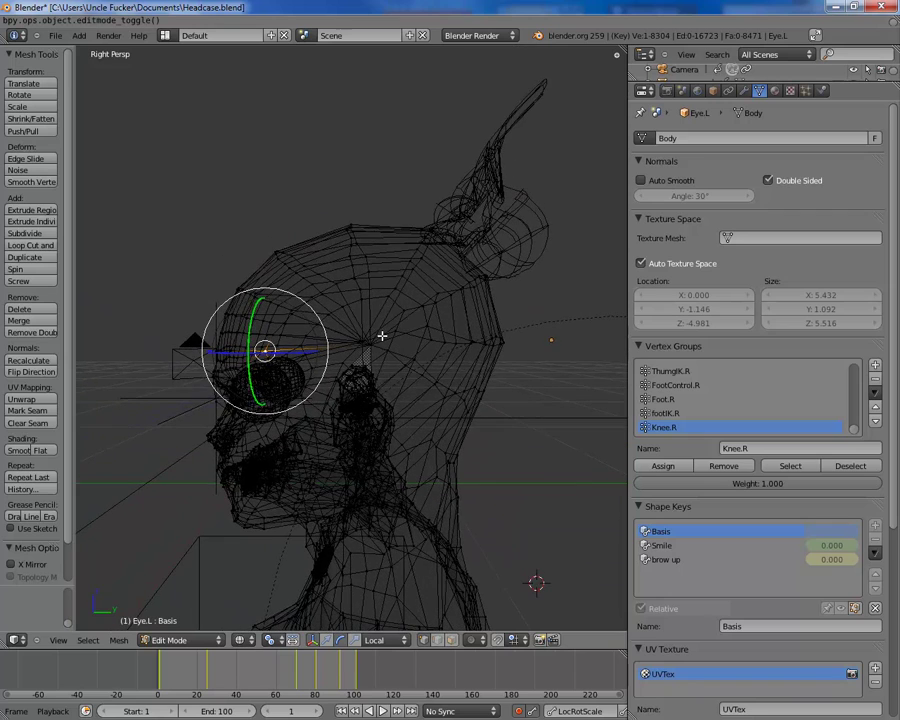
key(KP_5)
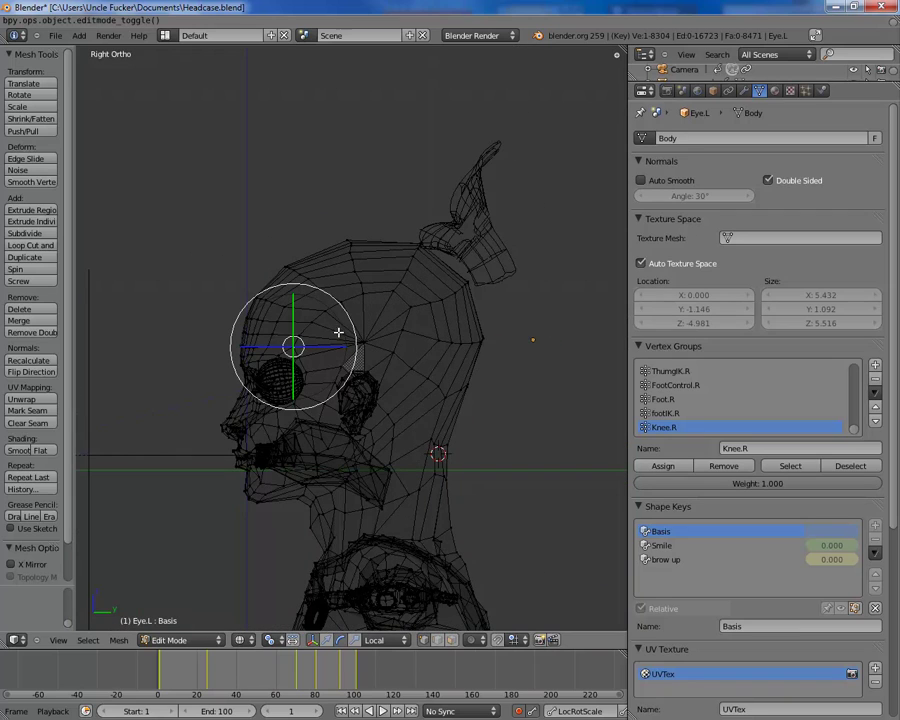
scroll(350, 308, up, 6)
scroll(348, 316, down, 5)
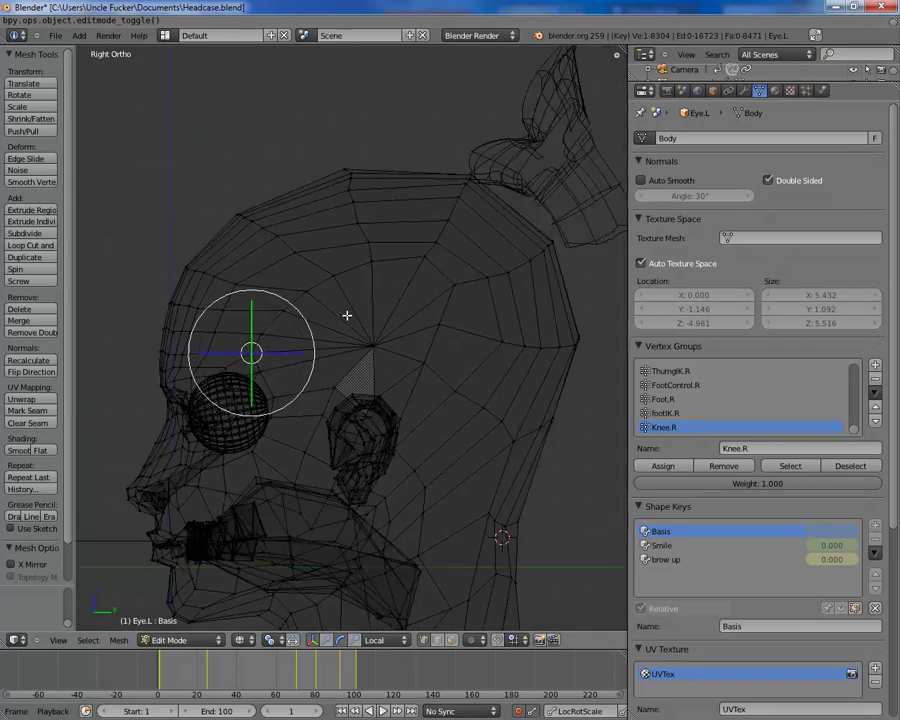
Step: Circle-select the vertices of the skull's upper band, from the hairline over the crown to the back of the head
key(b)
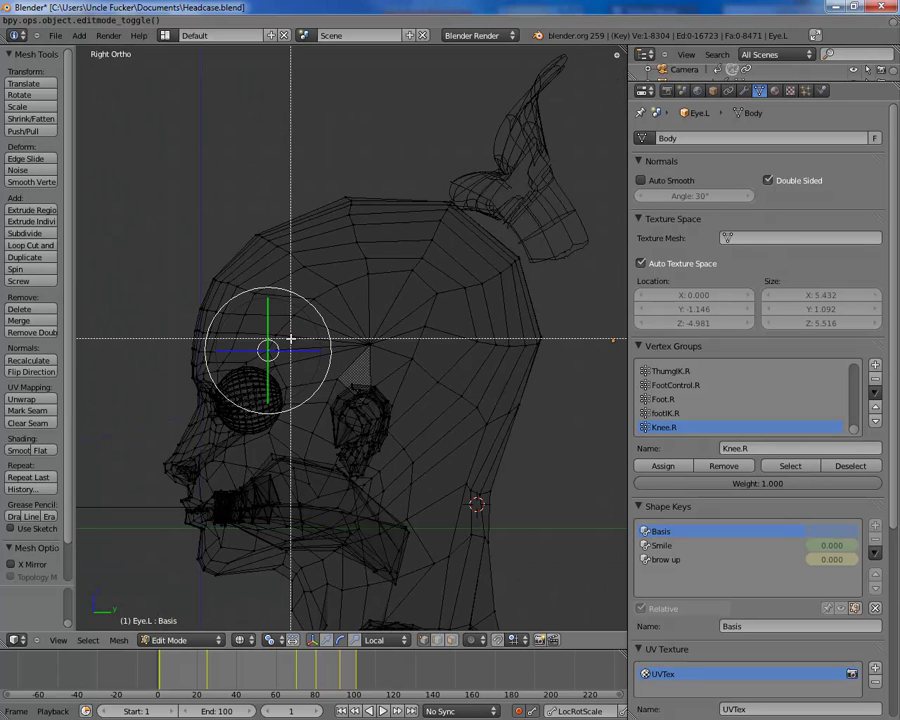
key(Escape)
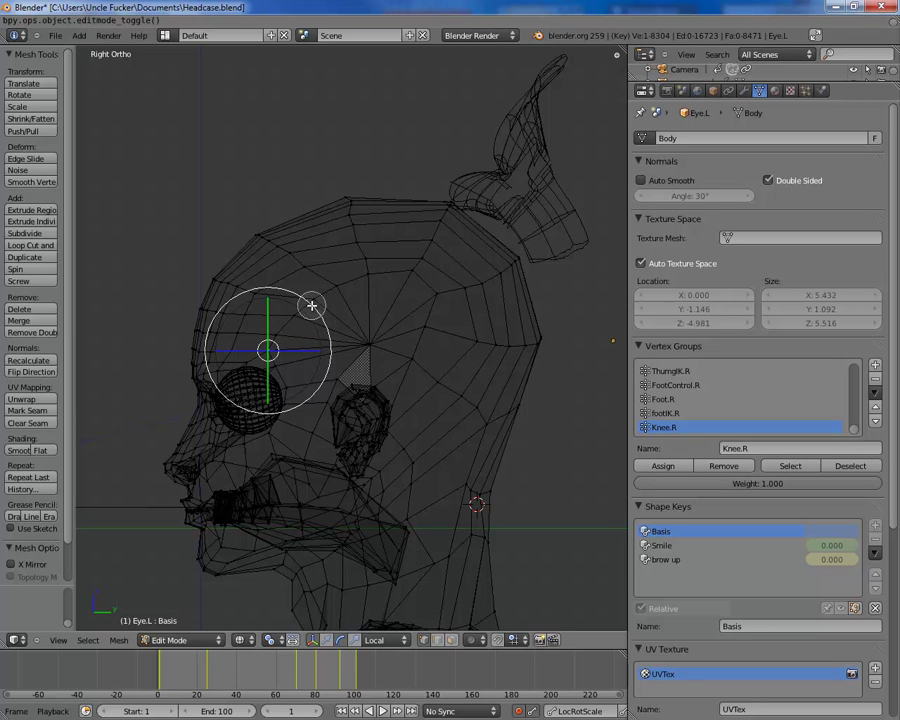
mouse_move(287, 329)
mouse_down()
mouse_move(312, 292)
mouse_move(223, 273)
mouse_move(275, 236)
mouse_move(484, 347)
mouse_move(344, 153)
mouse_move(347, 214)
mouse_up()
shift+right_click(364, 241)
shift+right_click(370, 186)
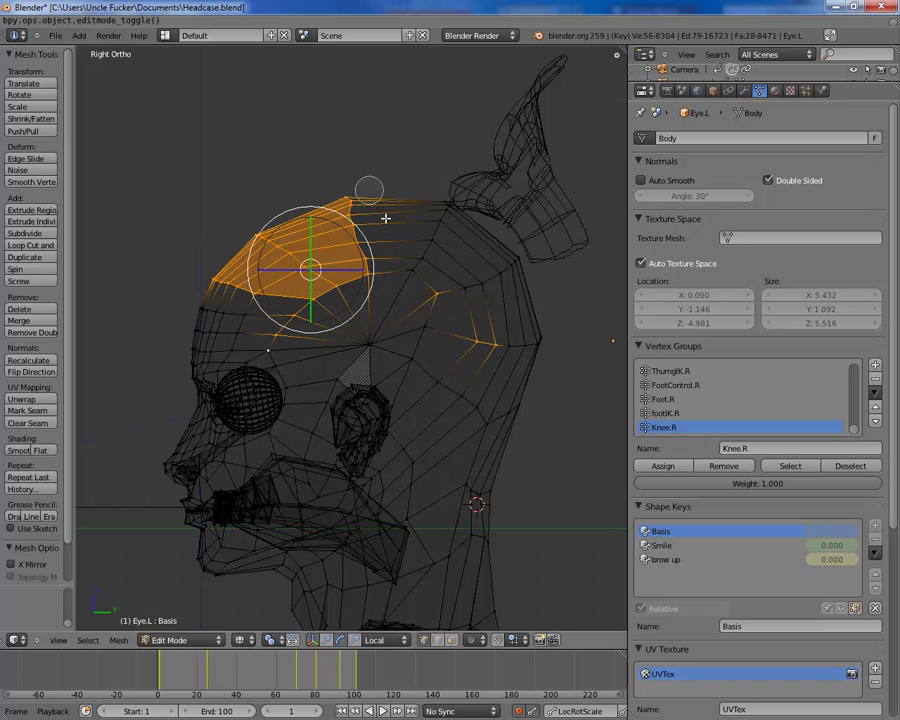
shift+right_click(440, 208)
mouse_move(440, 208)
mouse_down()
mouse_move(408, 292)
mouse_move(464, 261)
mouse_move(468, 313)
mouse_move(467, 288)
mouse_up()
shift+right_click(542, 341)
shift+right_click(528, 382)
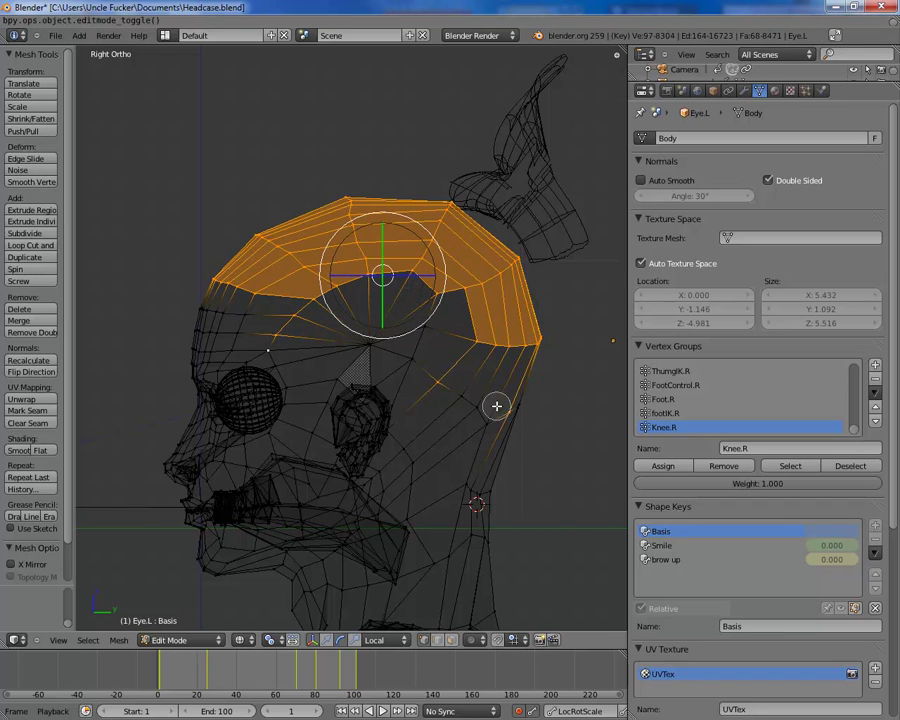
Step: Extend the selection over the lower back of the head and inward toward the side of the skull
shift+right_click(466, 404)
mouse_move(530, 406)
mouse_down()
mouse_move(486, 405)
mouse_move(403, 361)
mouse_up()
drag(415, 308, 424, 361)
mouse_move(434, 301)
middle_down()
mouse_move(462, 292)
mouse_move(345, 231)
mouse_move(376, 241)
middle_up()
drag(376, 241, 350, 219)
mouse_move(469, 288)
mouse_down()
mouse_move(447, 254)
mouse_move(422, 410)
mouse_move(433, 295)
mouse_up()
scroll(397, 350, down, 2)
scroll(397, 350, down, 17)
scroll(538, 370, up, 10)
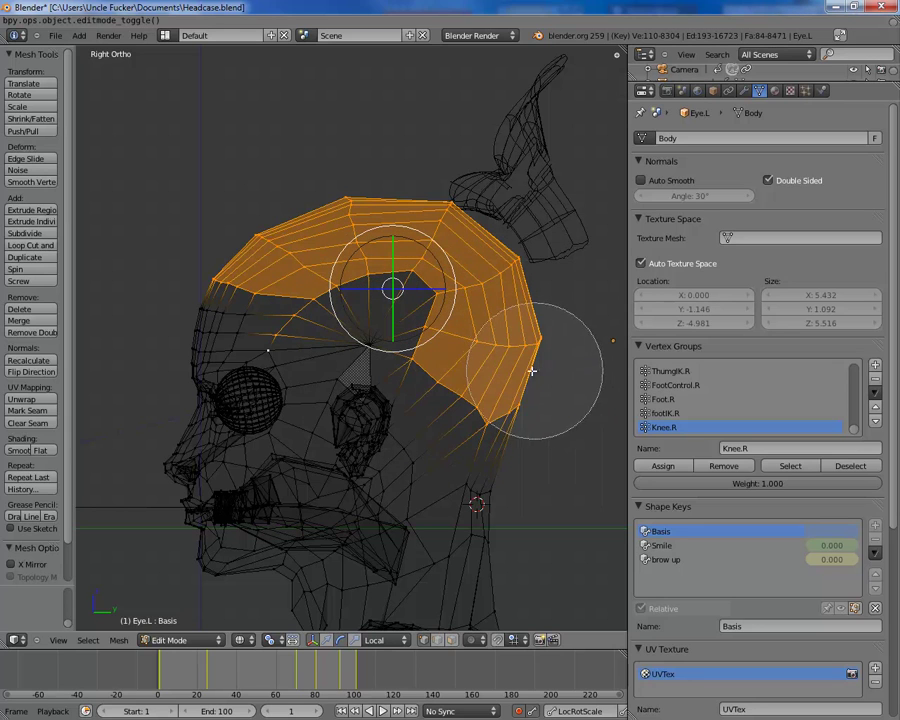
Step: Add the vertices along the nape and low behind the ear to the selection
scroll(466, 416, up, 2)
scroll(466, 416, down, 1)
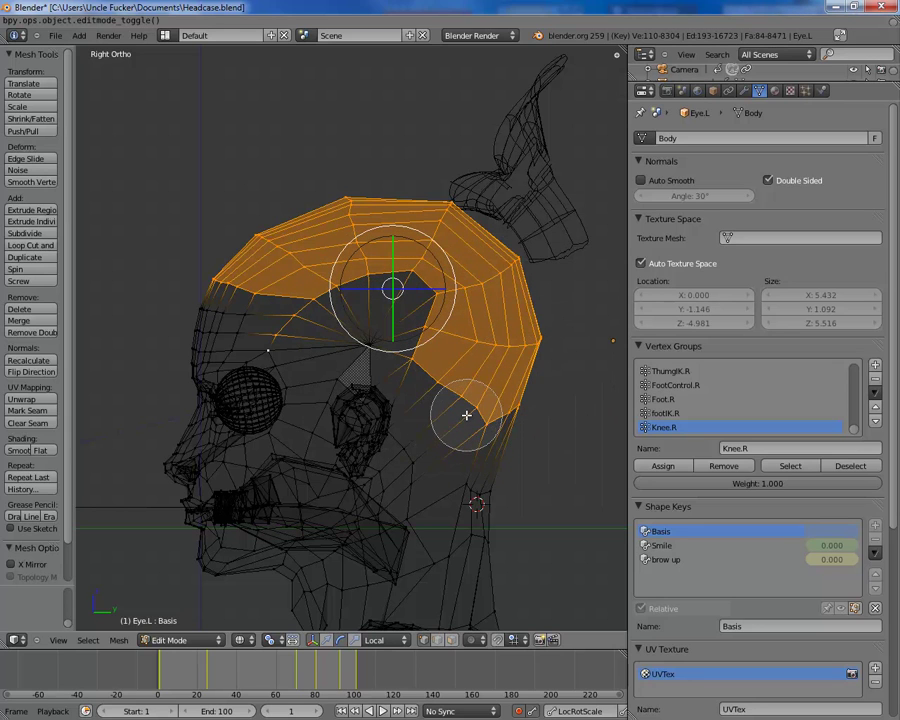
drag(480, 460, 476, 506)
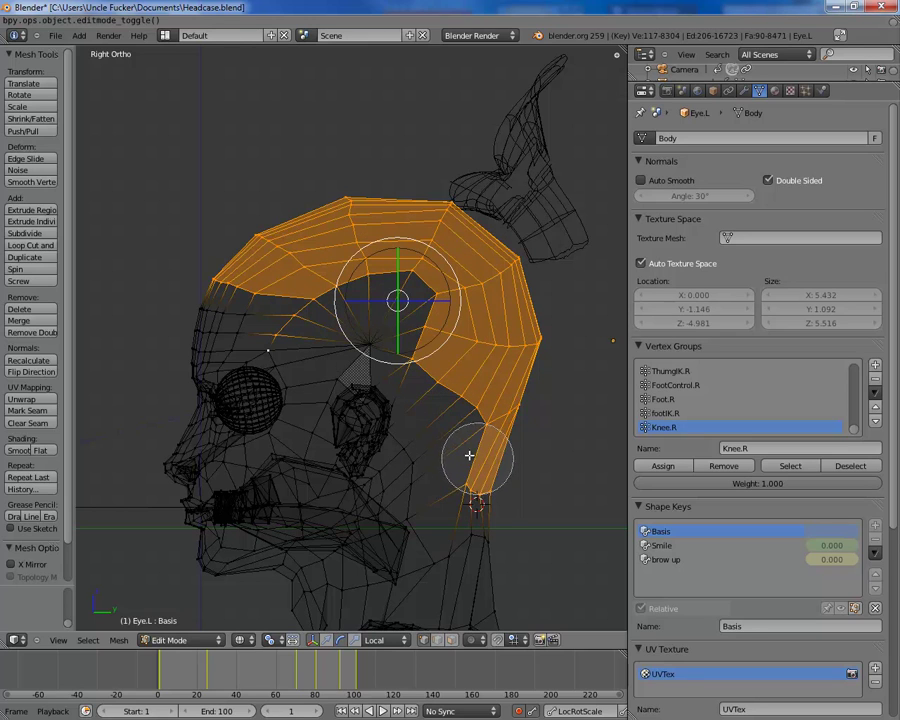
mouse_move(437, 459)
mouse_down()
mouse_move(426, 428)
mouse_move(424, 436)
mouse_up()
scroll(414, 443, up, 8)
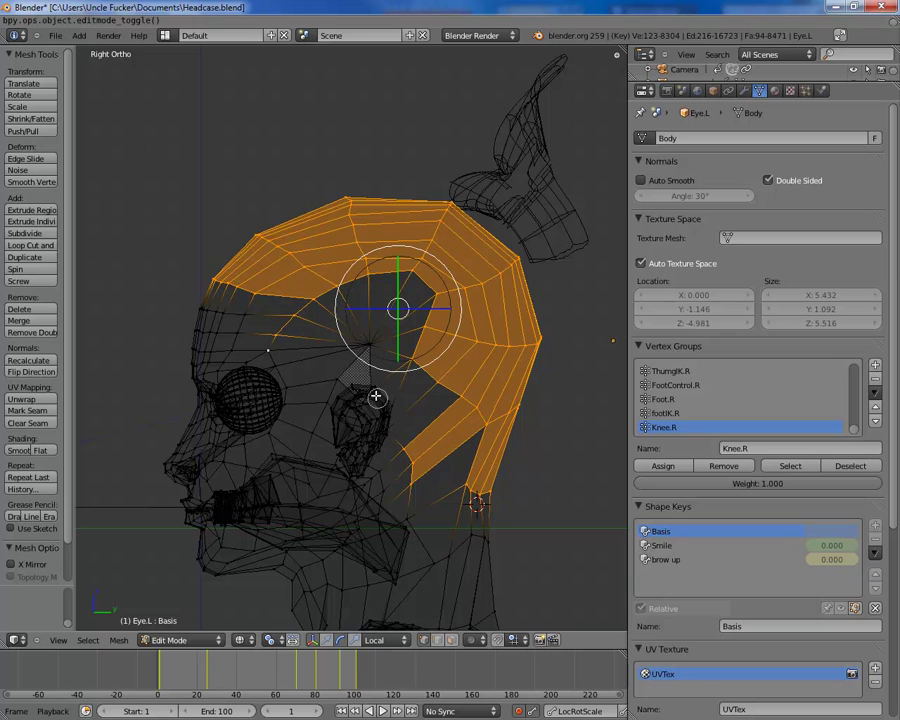
Step: Add the side of the skull above the ear and the temple down to eye level to the selection
click(338, 375)
click(371, 341)
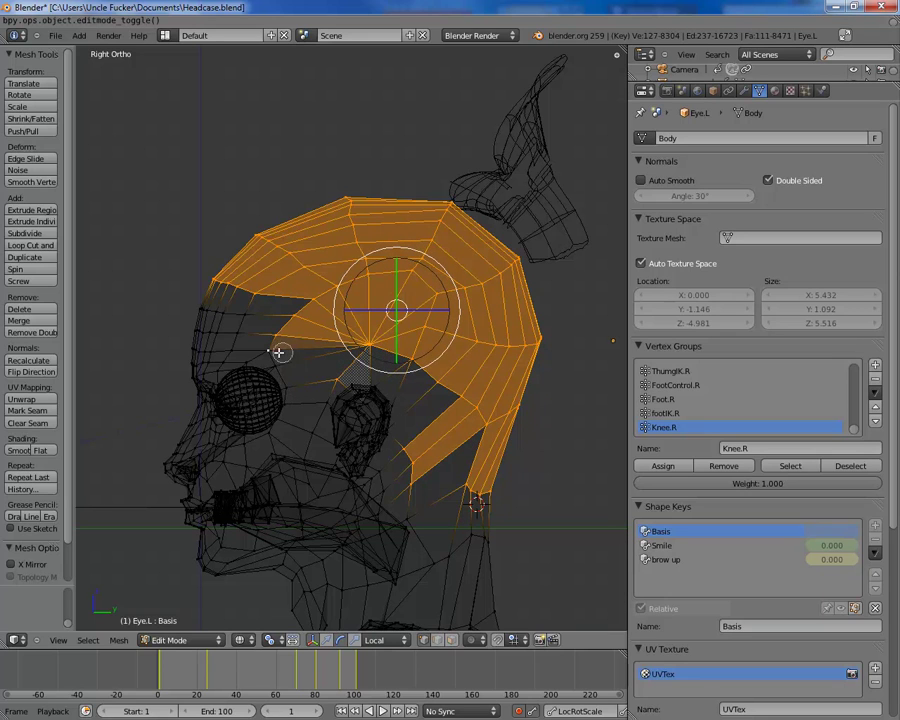
middle_drag(272, 352, 287, 321)
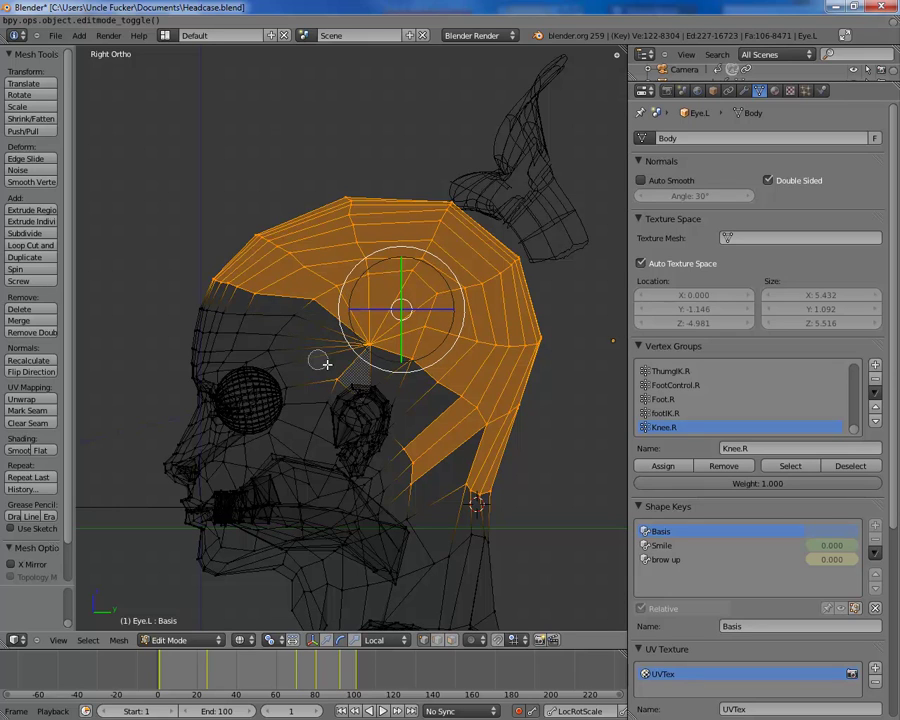
drag(291, 383, 278, 348)
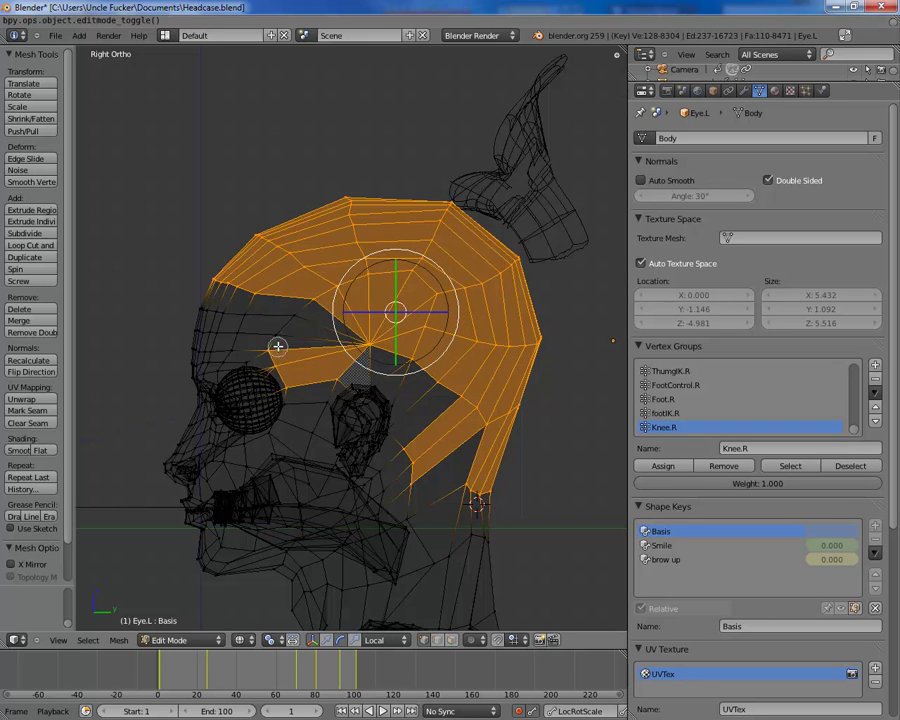
click(281, 338)
click(294, 318)
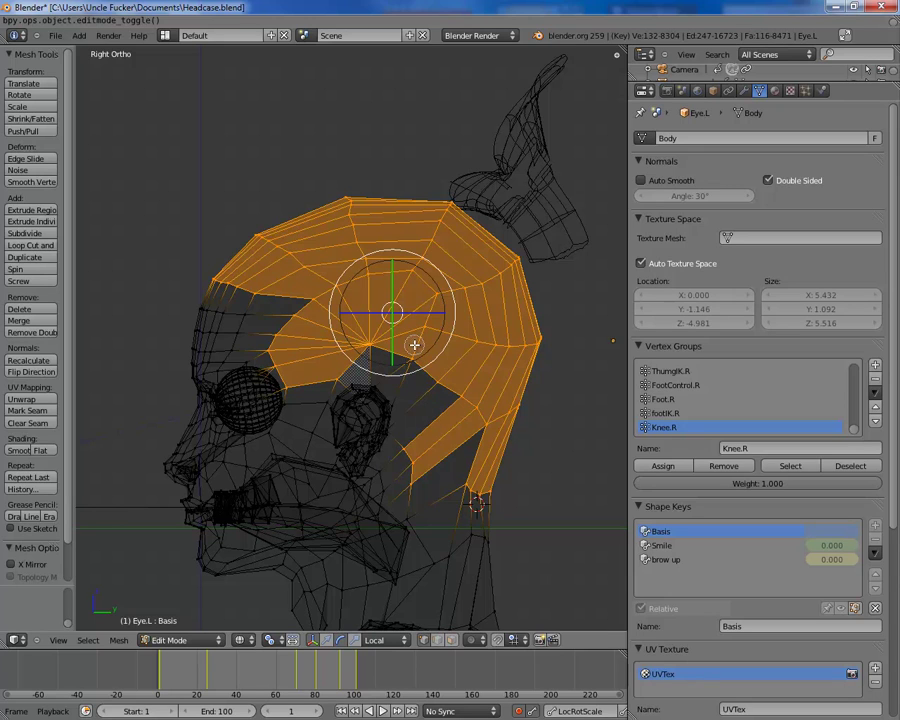
Step: Add the vertices at the rear edge of the ear to the selection and bring the ear into close-up
shift+right_click(394, 406)
shift+right_click(394, 406)
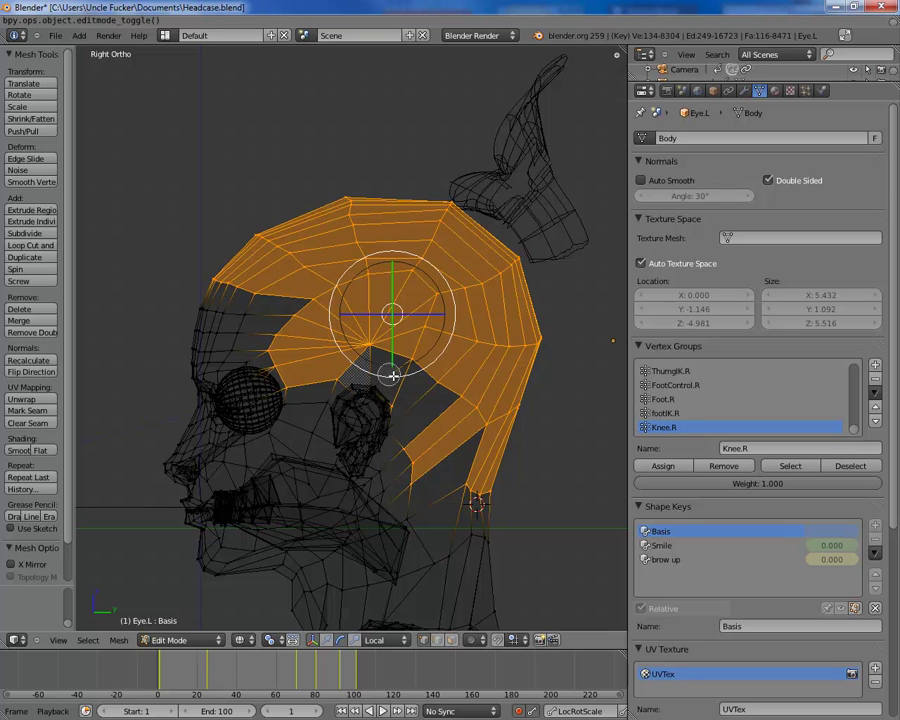
scroll(404, 412, up, 11)
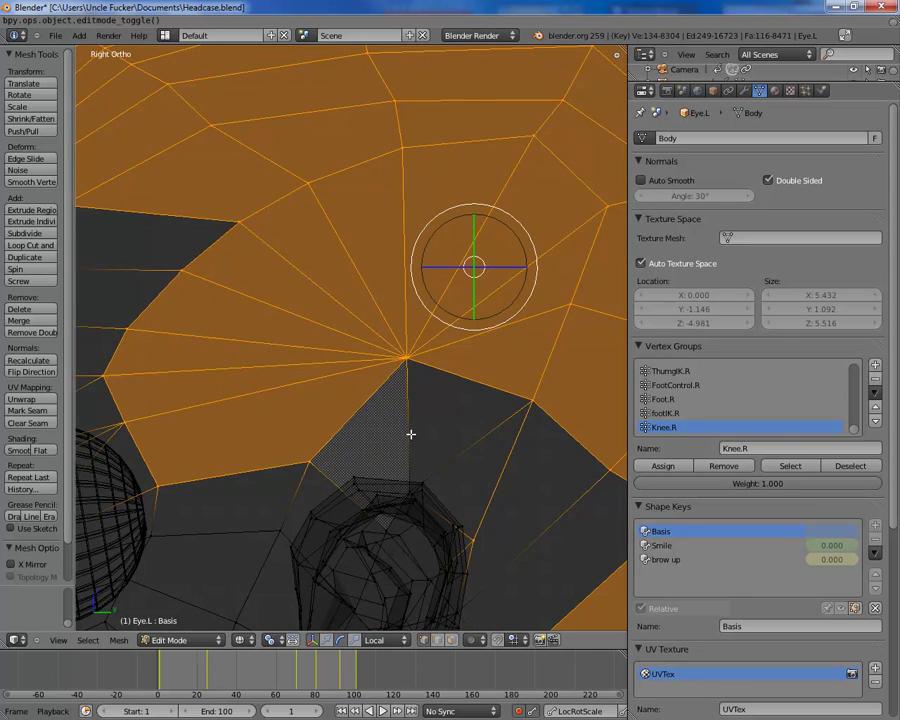
shift+middle_drag(472, 374, 408, 117)
shift+middle_drag(459, 354, 356, 156)
shift+middle_drag(379, 325, 398, 315)
right_drag(357, 248, 352, 255)
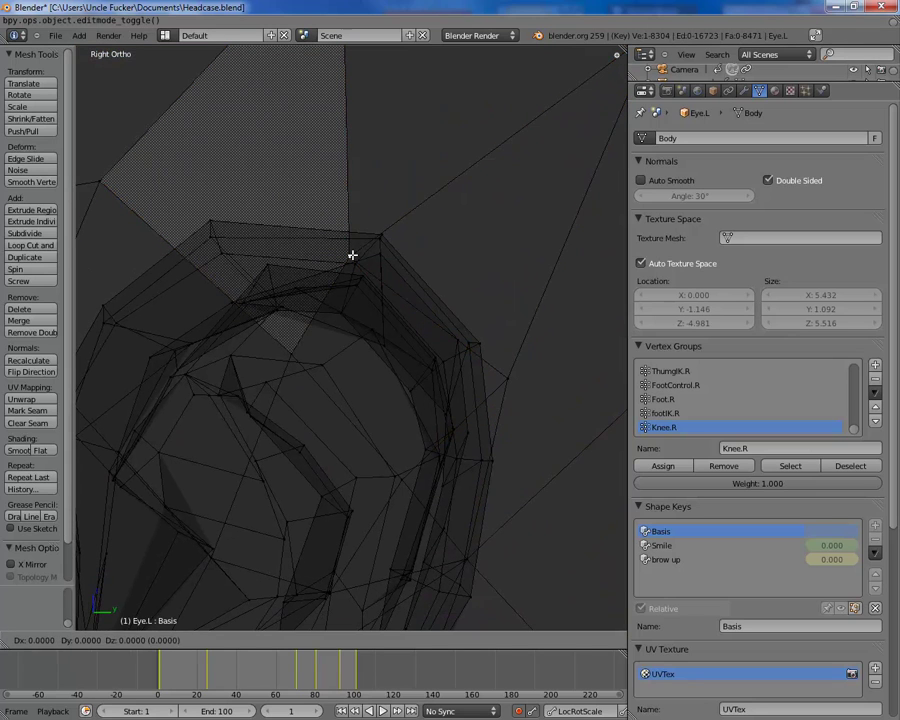
key(z)
click(394, 232)
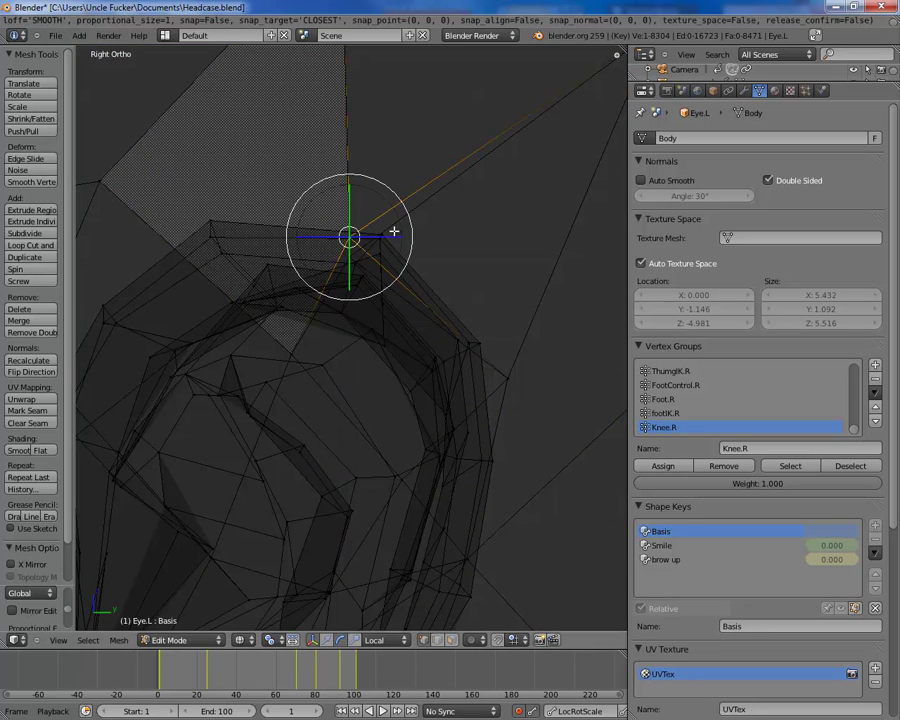
key(ctrl+z)
key(ctrl+z)
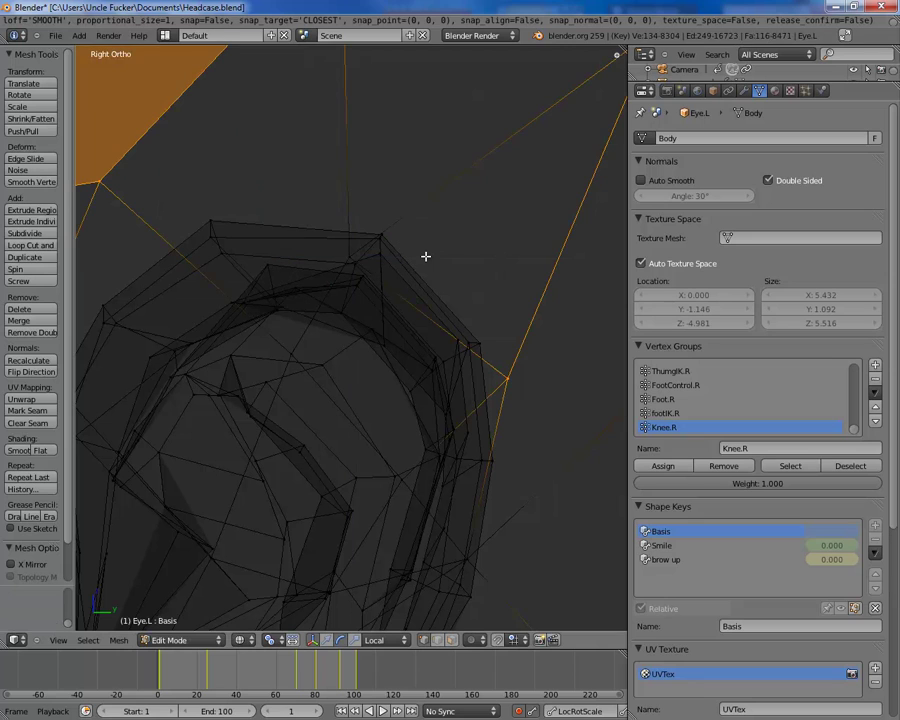
Step: Add the remaining scalp vertices hidden beneath the top and back of the ear to the selection
shift+right_click(348, 257)
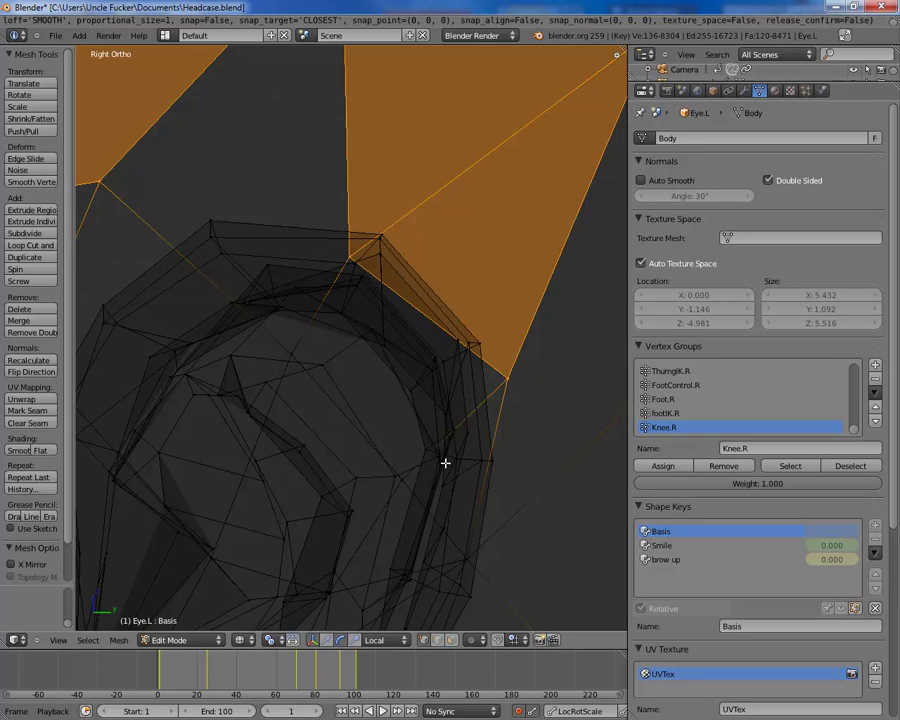
shift+right_click(287, 353)
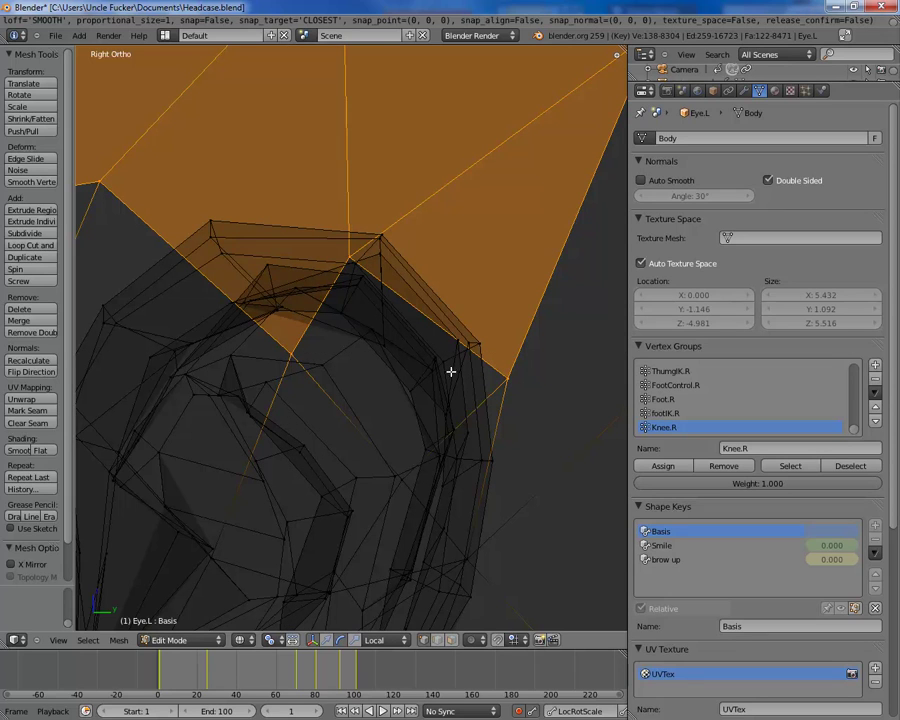
shift+right_click(407, 484)
key(b)
drag(467, 557, 482, 569)
key(b)
scroll(489, 430, down, 8)
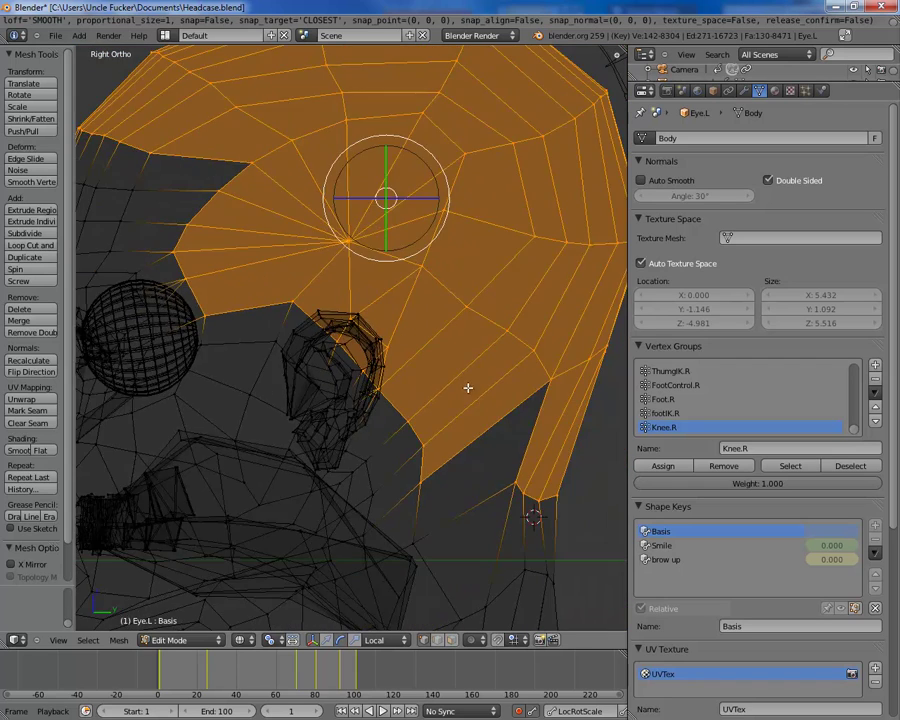
Step: Create a new vertex group named scalp and assign the selected head vertices to it
scroll(469, 387, down, 3)
scroll(377, 280, up, 2)
shift+middle_drag(362, 281, 458, 416)
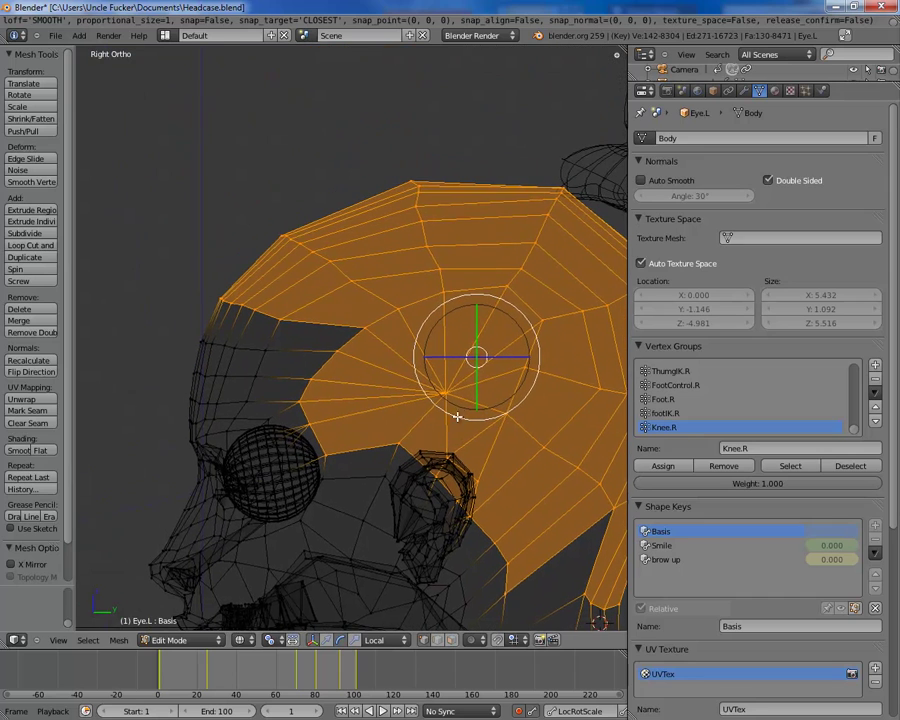
click(875, 366)
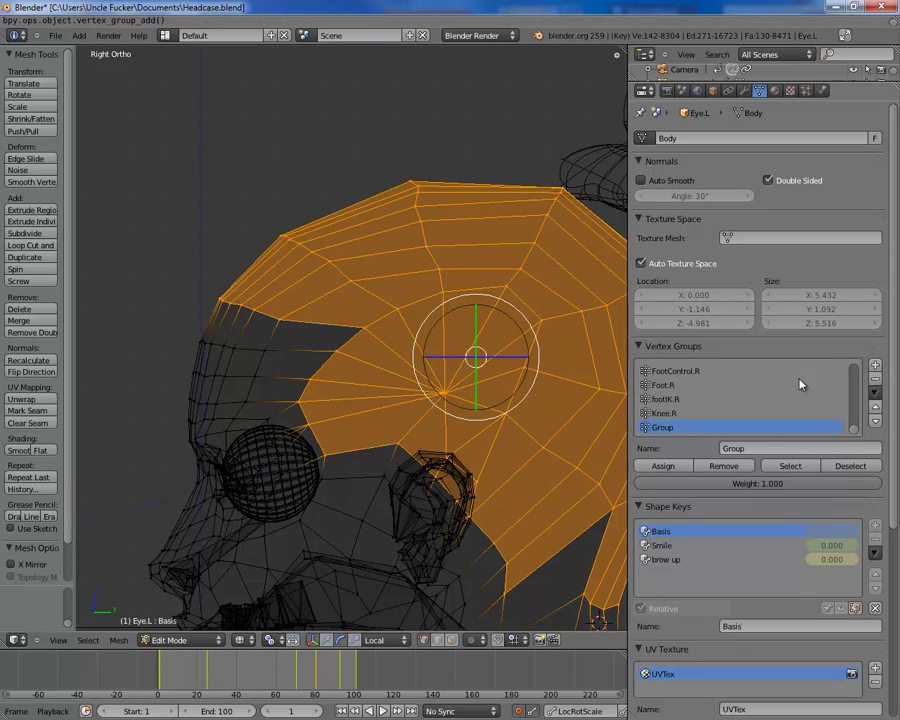
click(757, 449)
text(scalp)
key(Return)
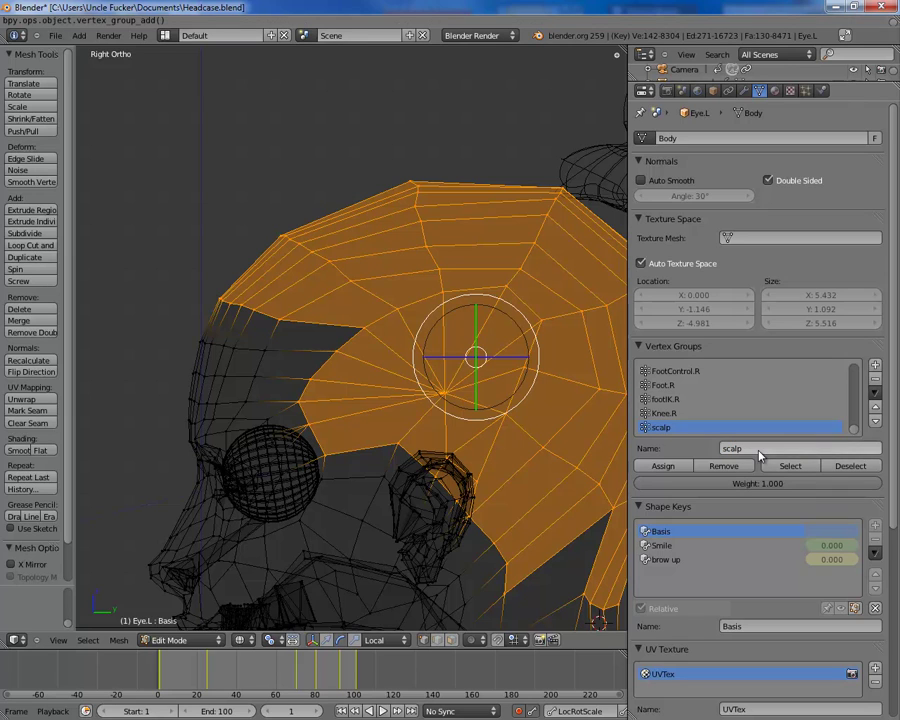
click(668, 467)
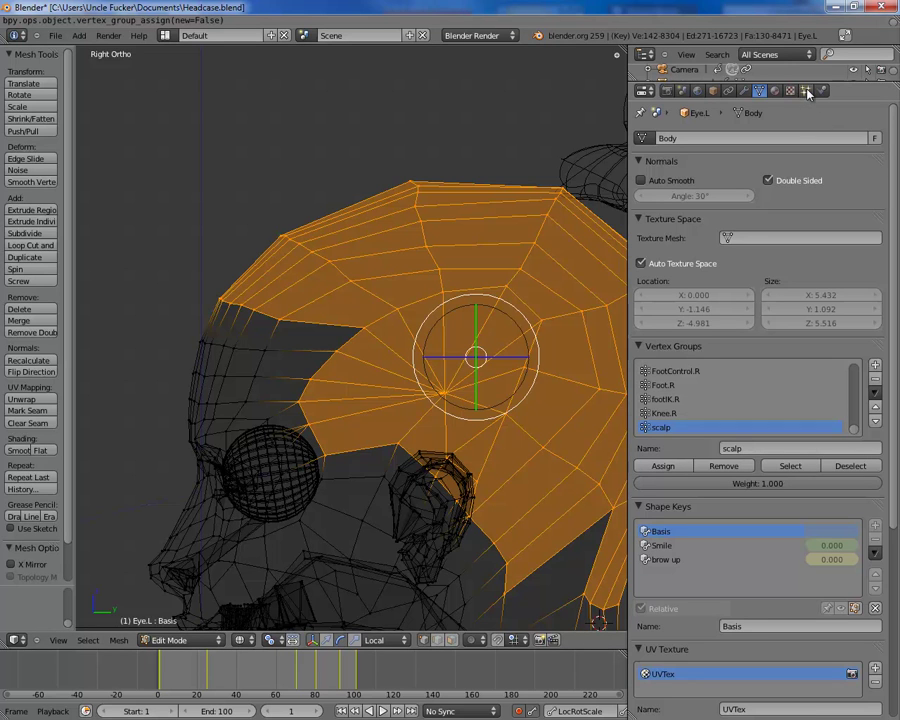
Step: Restore solid shading and a perspective view of the character, and return to Object Mode
key(z)
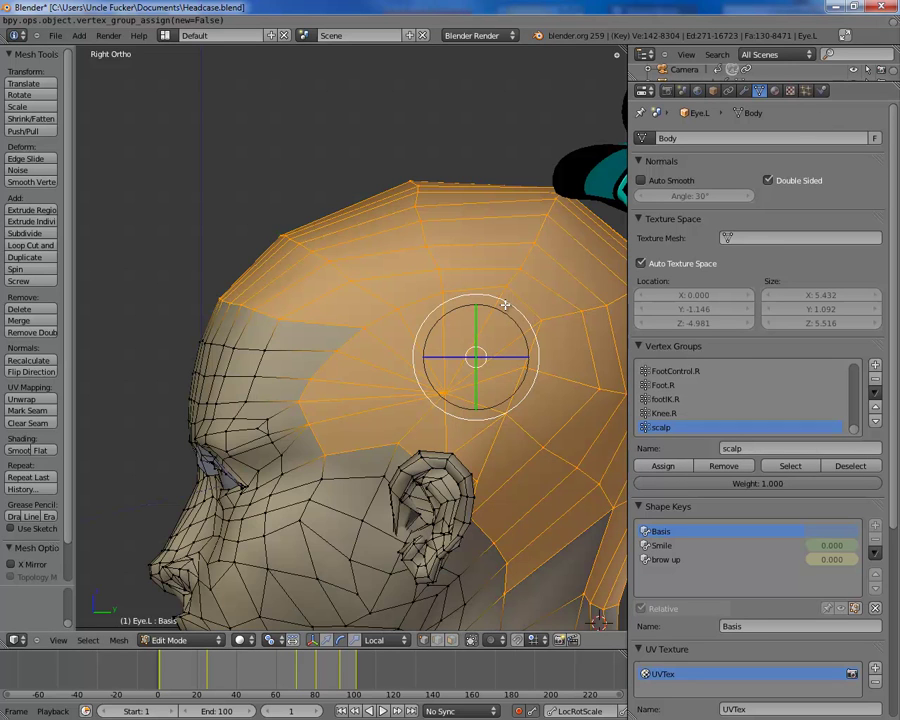
key(KP_5)
key(z)
key(z)
scroll(503, 303, down, 6)
middle_drag(453, 340, 468, 443)
key(Tab)
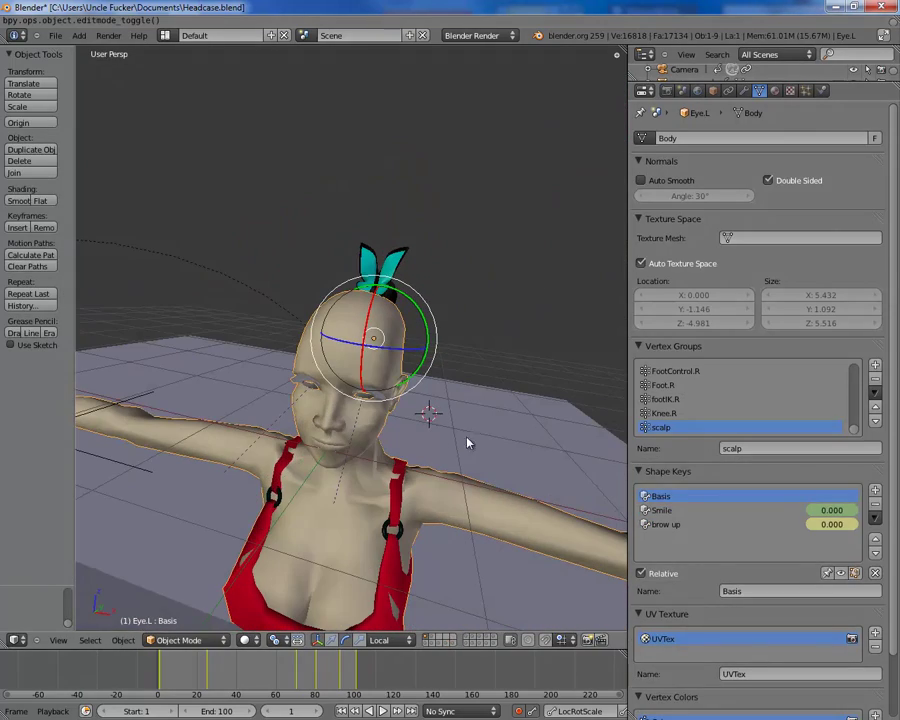
Step: Add a new particle system to the character's body mesh and name it headpubes
click(807, 91)
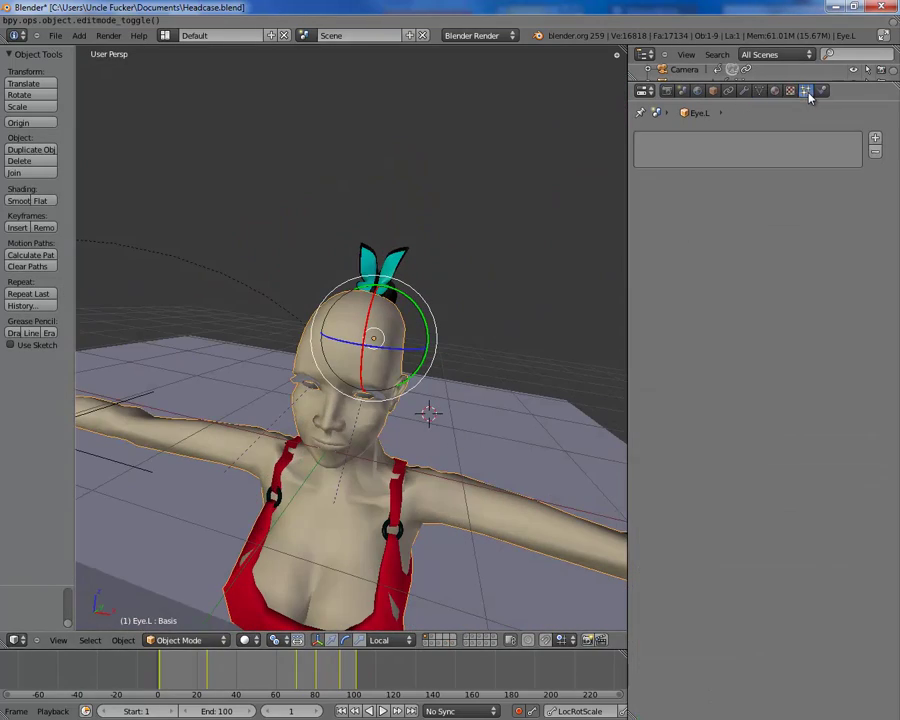
click(876, 138)
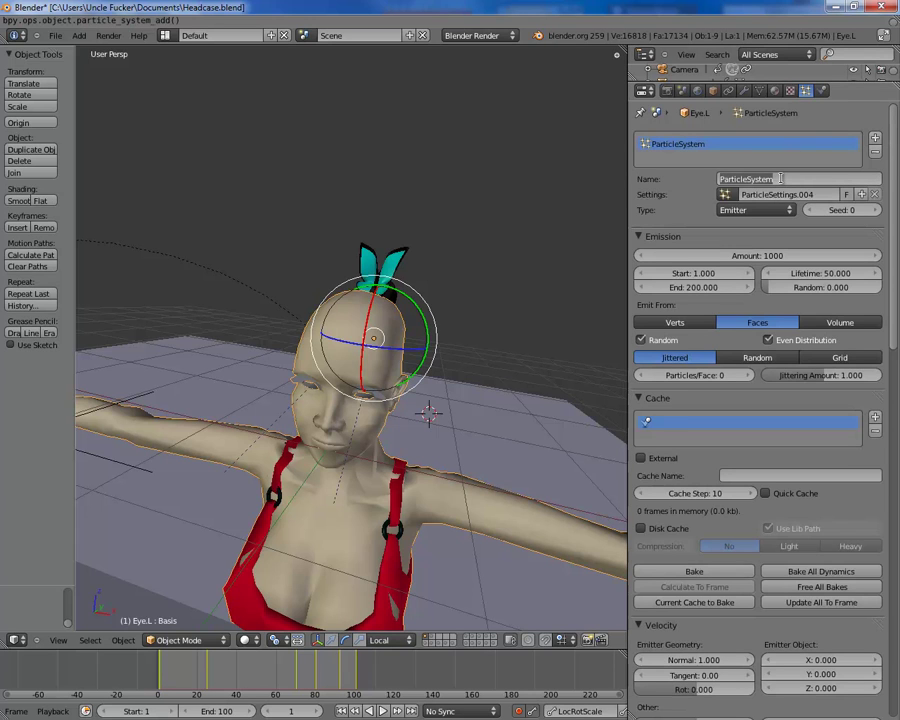
key(BackSpace)
text(headpubes)
key(Return)
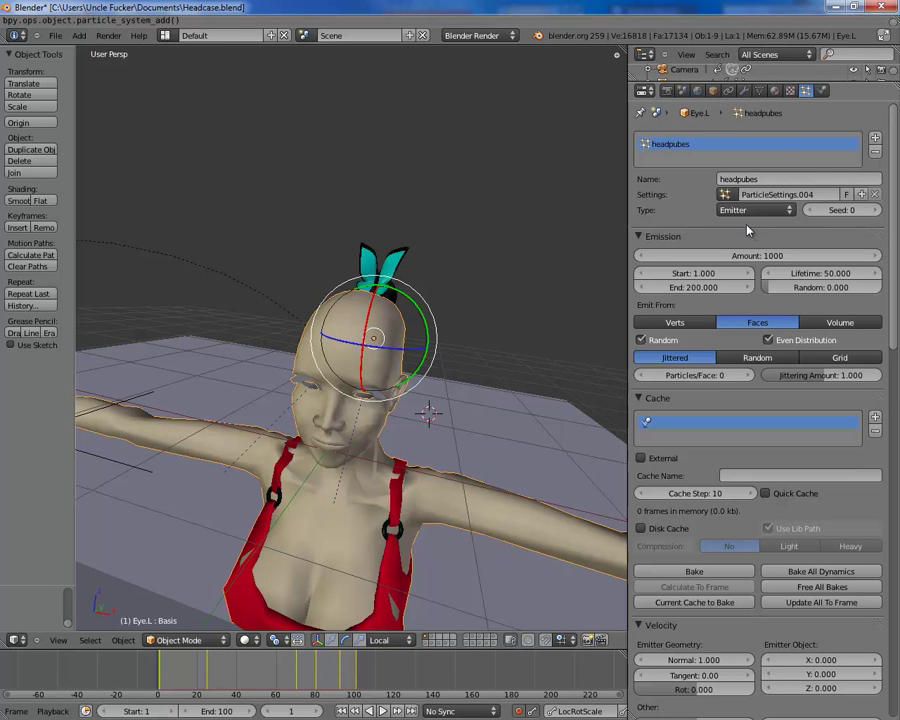
Step: Change the particle system's type to Hair and set the hair length to 0.500
click(745, 210)
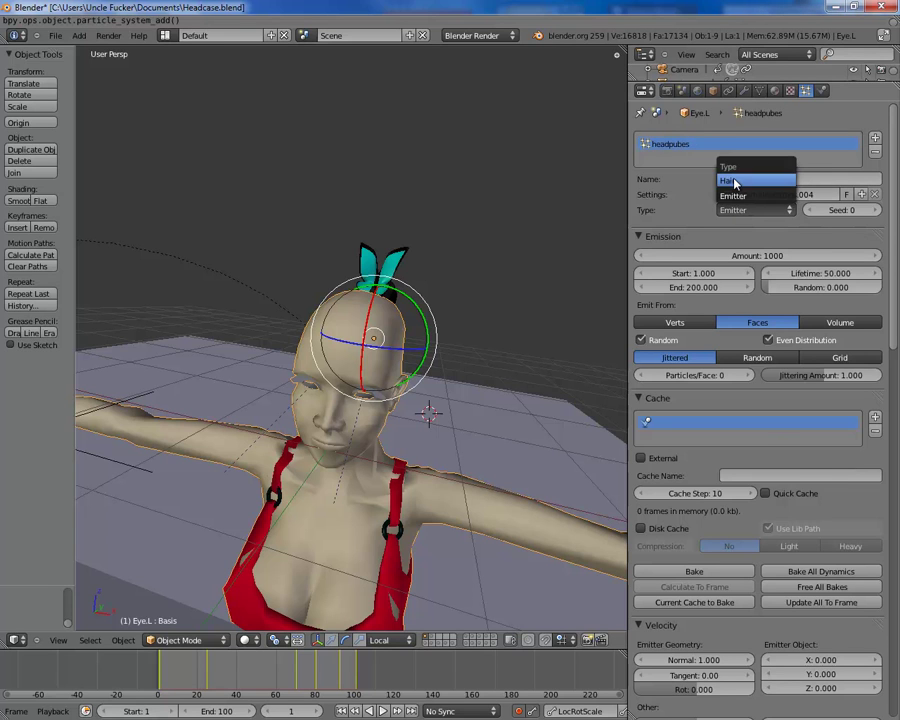
click(792, 181)
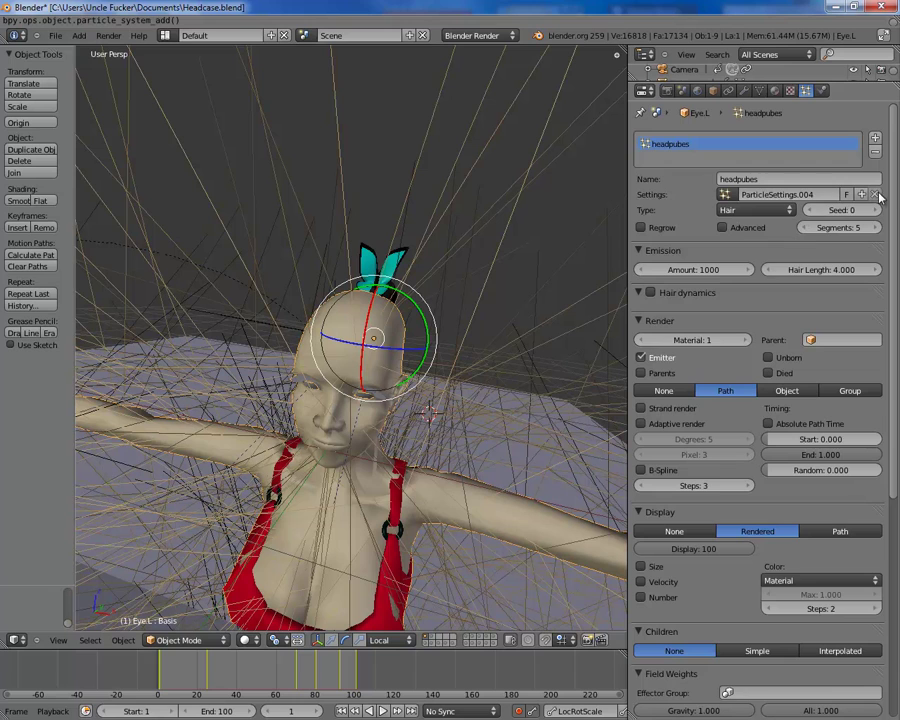
click(817, 268)
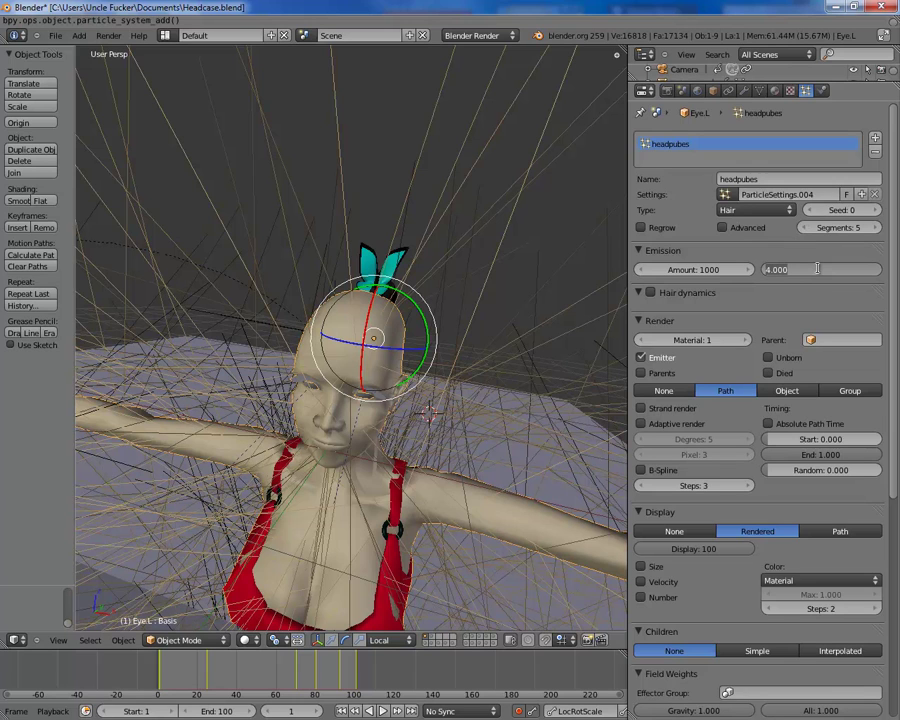
key(Return)
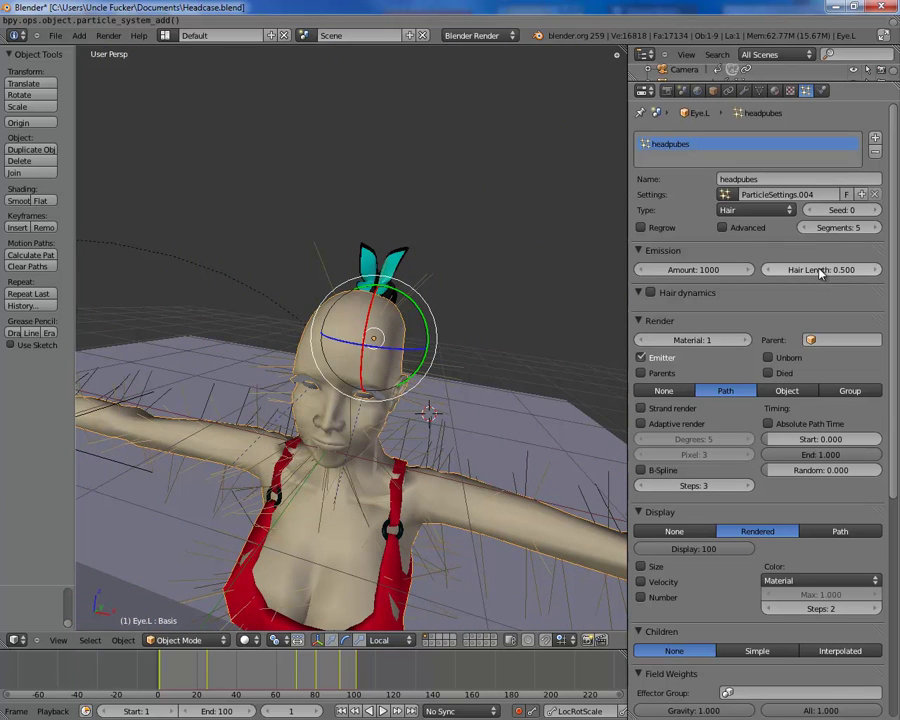
scroll(368, 488, down, 7)
middle_drag(369, 478, 381, 436)
scroll(381, 436, up, 5)
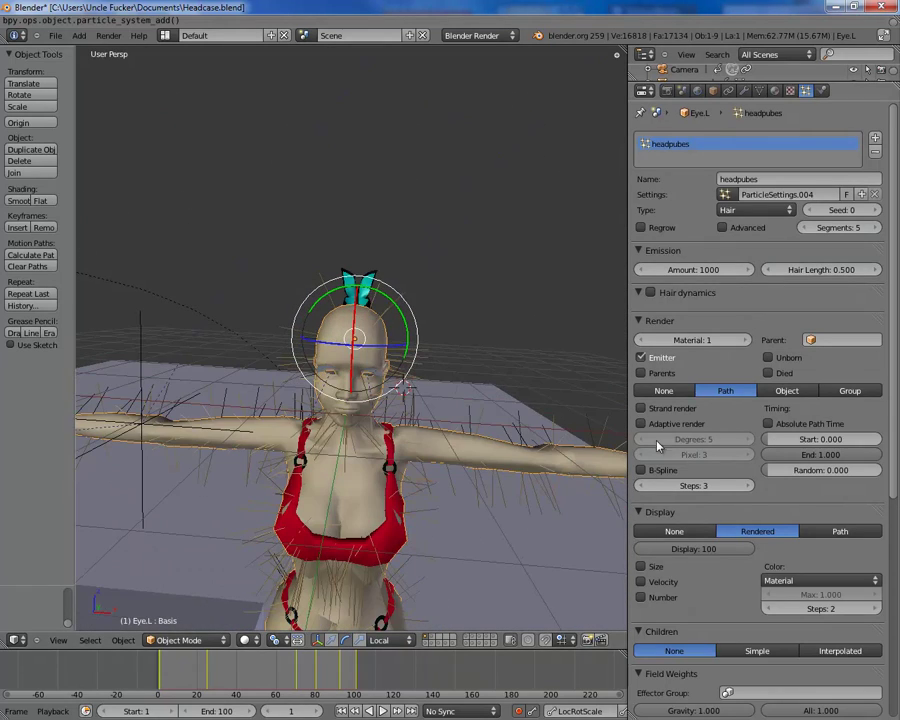
Step: Limit the hair growth to the head by assigning the scalp vertex group to the particle density
drag(893, 409, 893, 655)
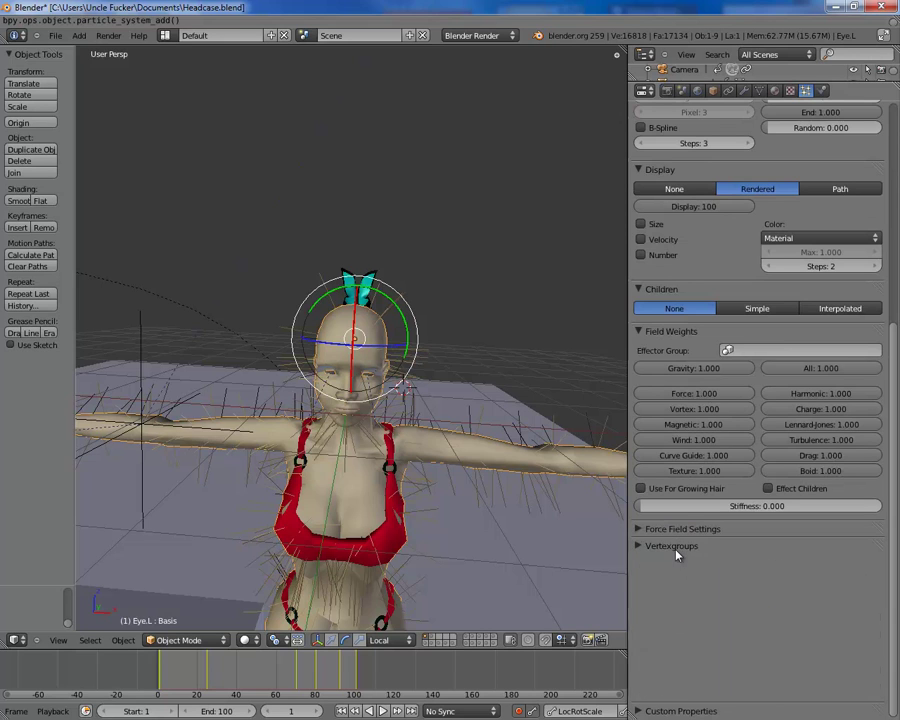
click(785, 582)
scroll(775, 543, down, 9)
scroll(776, 540, down, 12)
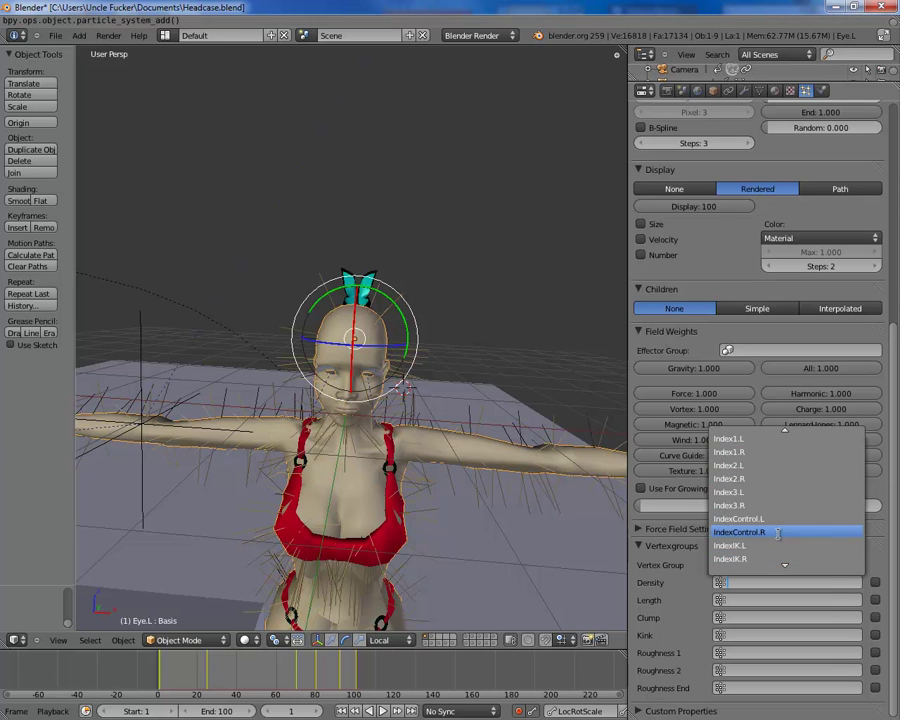
scroll(773, 532, down, 15)
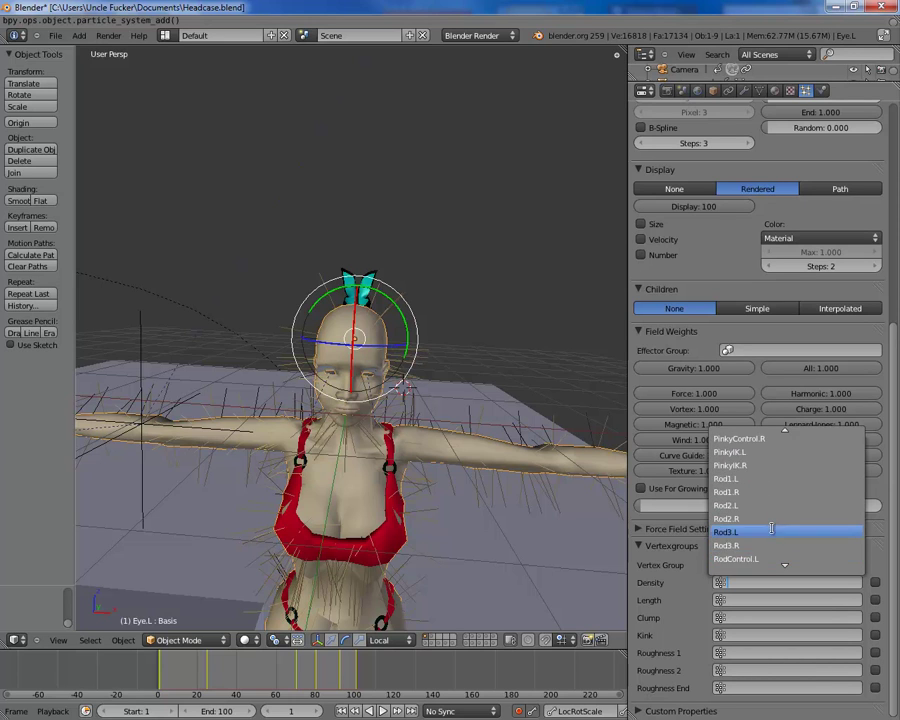
click(770, 518)
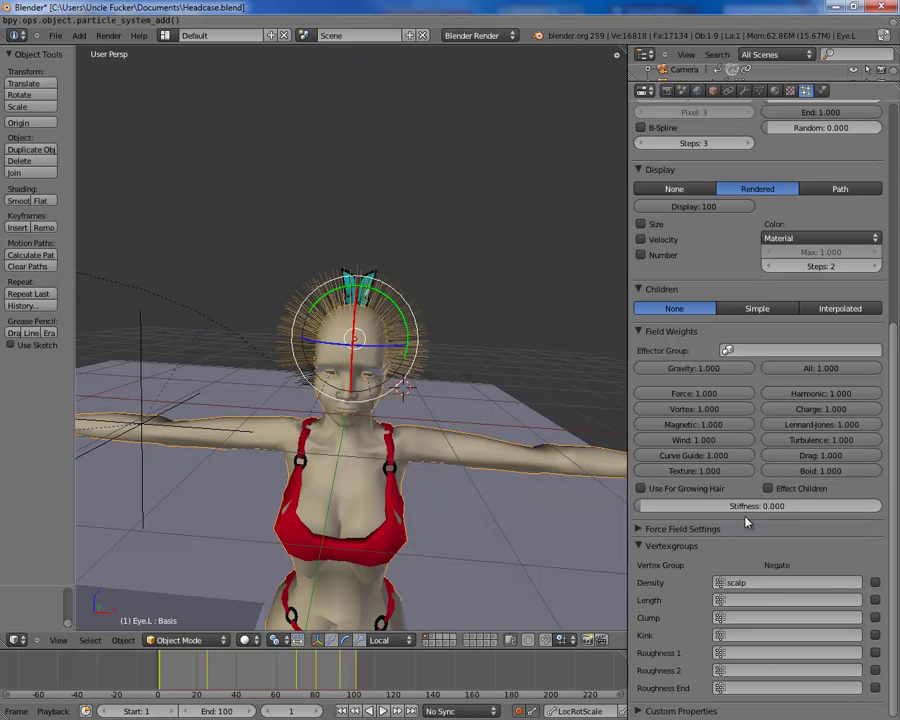
Step: Try Arm.R as the density vertex group, return it to scalp and view the hair from the front
mouse_move(432, 438)
middle_down()
mouse_move(271, 424)
mouse_move(434, 416)
middle_up()
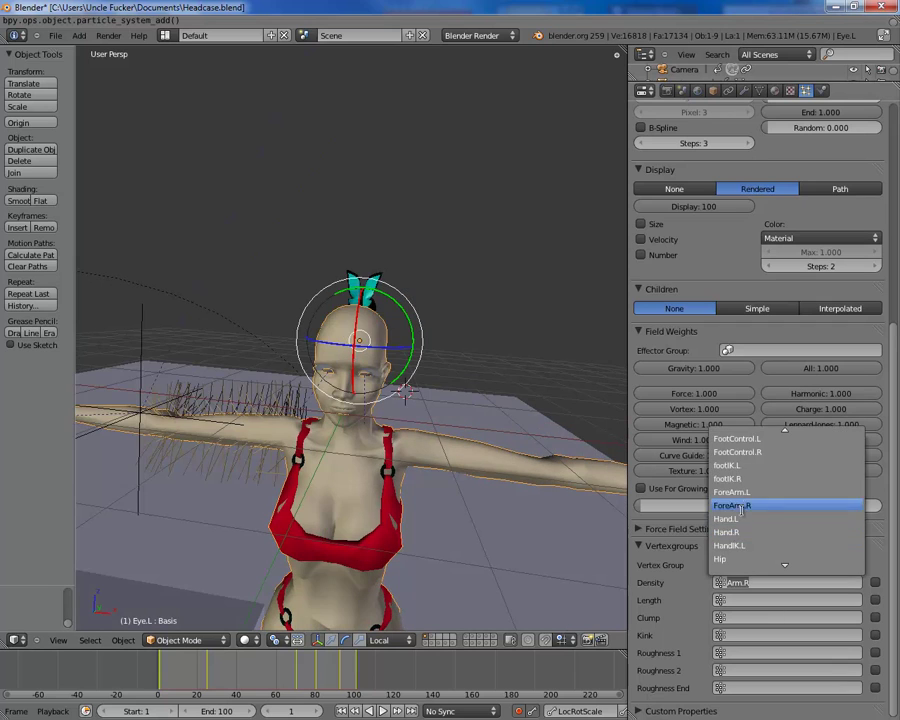
scroll(735, 512, down, 14)
scroll(728, 548, down, 20)
scroll(729, 549, down, 2)
scroll(728, 546, down, 15)
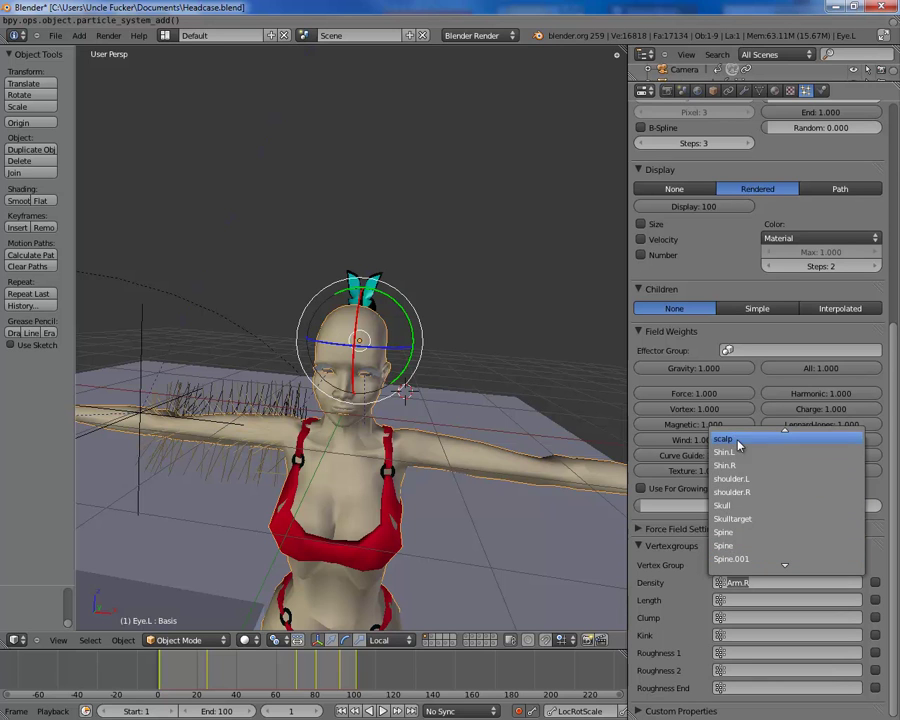
click(736, 439)
middle_drag(340, 360, 463, 320)
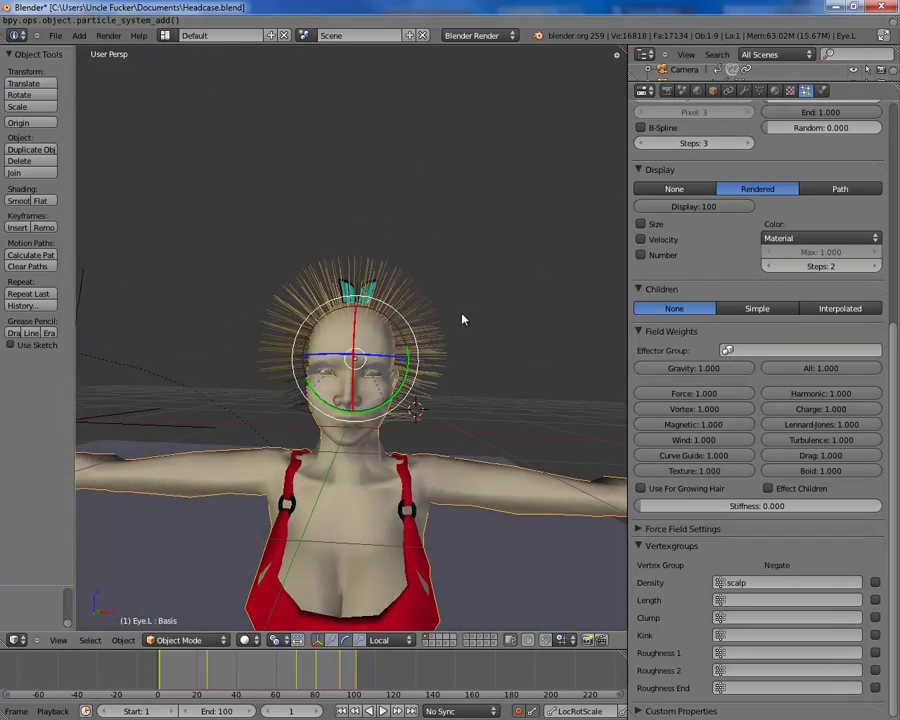
middle_drag(421, 383, 436, 414)
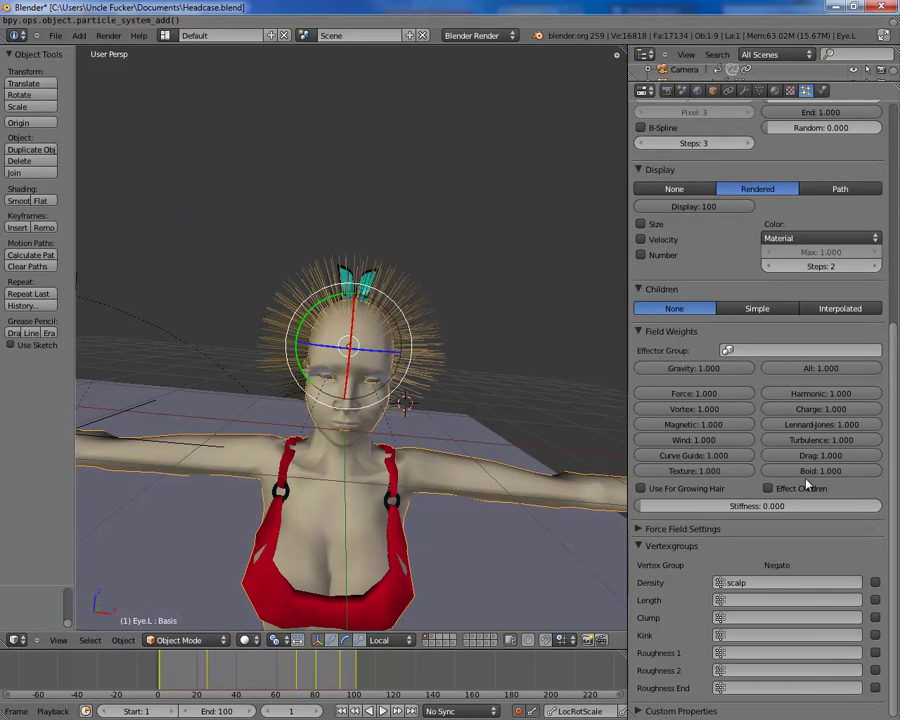
Step: Enable Strand render and B-Spline interpolation for the hair paths
scroll(731, 254, up, 5)
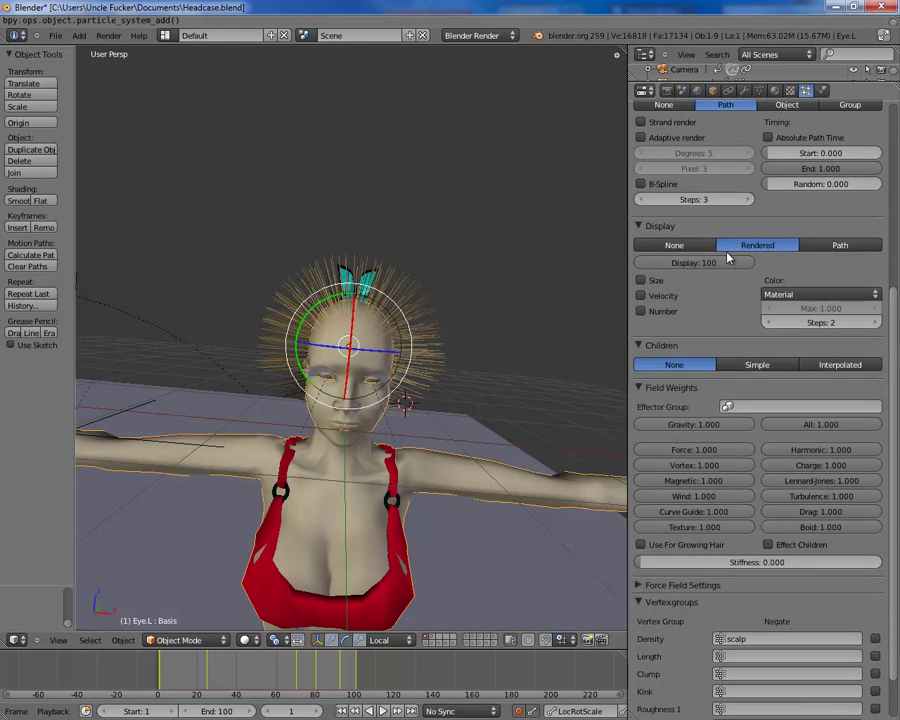
click(641, 263)
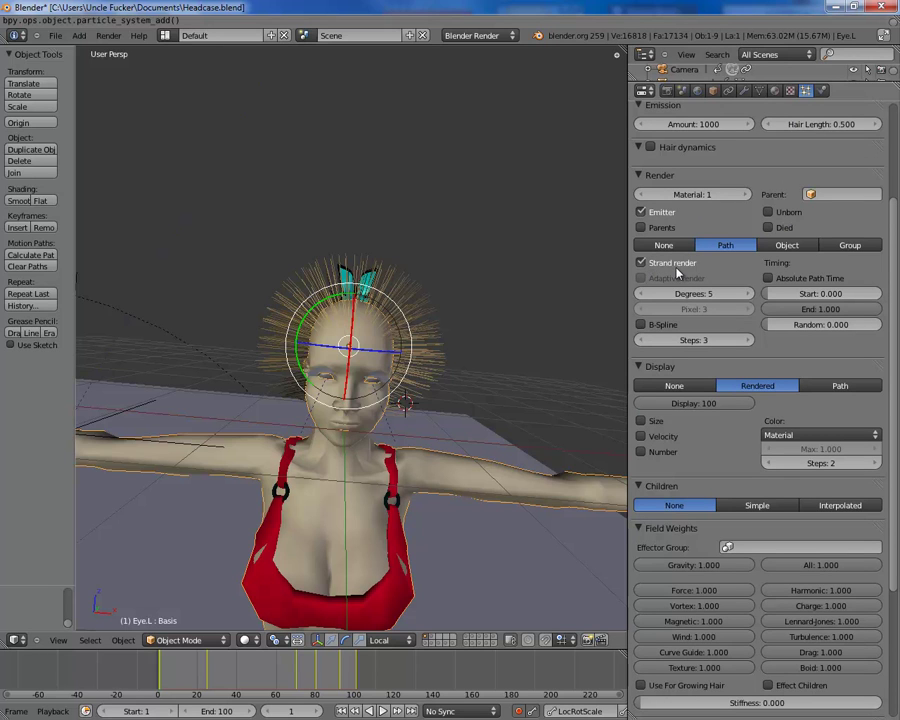
middle_drag(400, 360, 420, 388)
scroll(407, 358, up, 5)
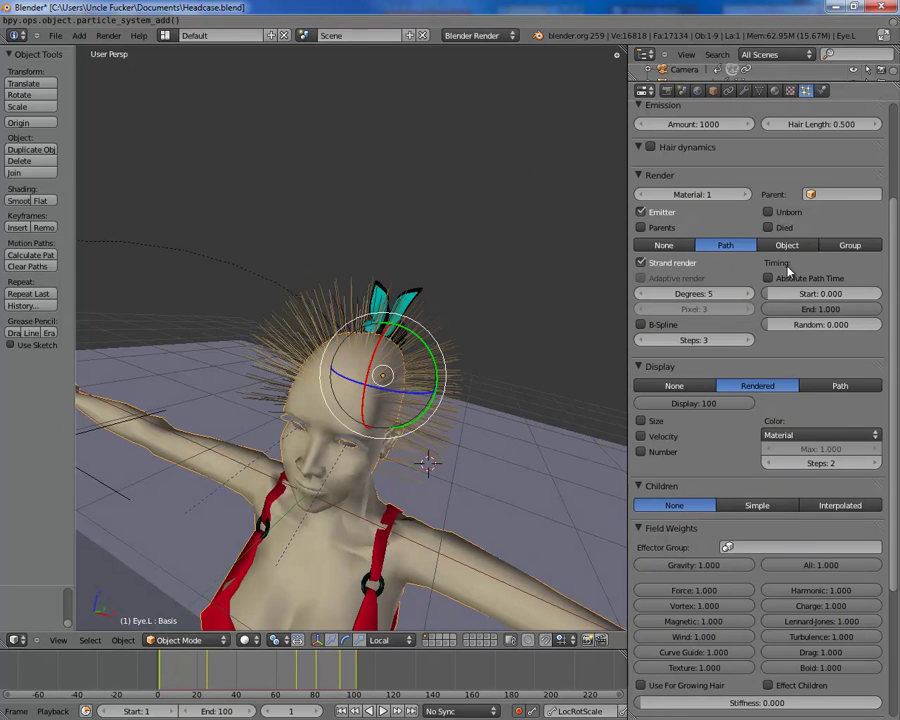
mouse_move(402, 436)
middle_down()
mouse_move(386, 371)
mouse_move(412, 448)
middle_up()
scroll(790, 395, down, 3)
scroll(797, 392, up, 5)
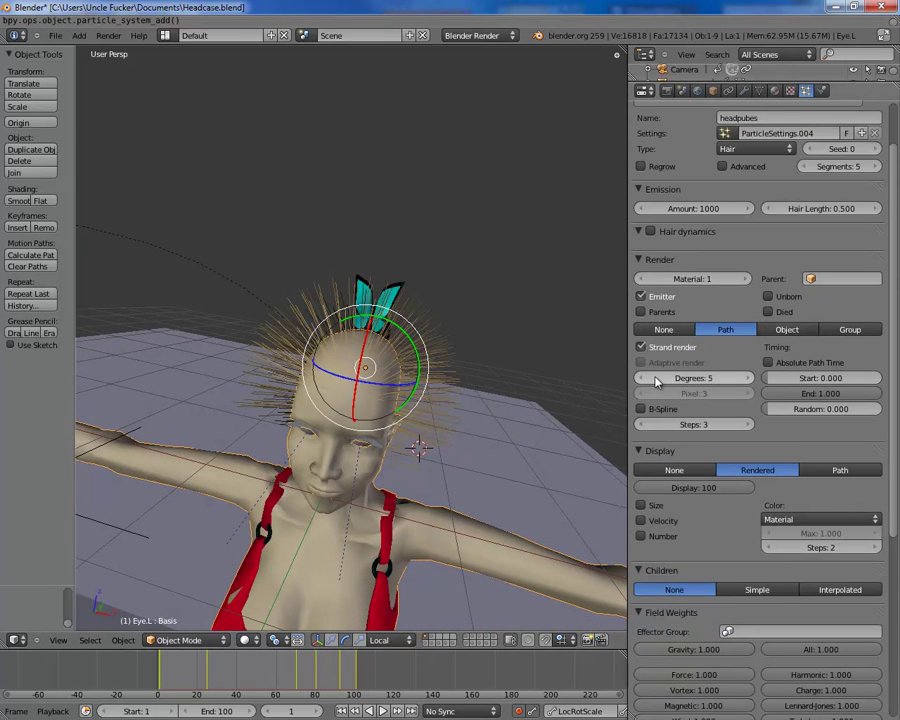
click(642, 410)
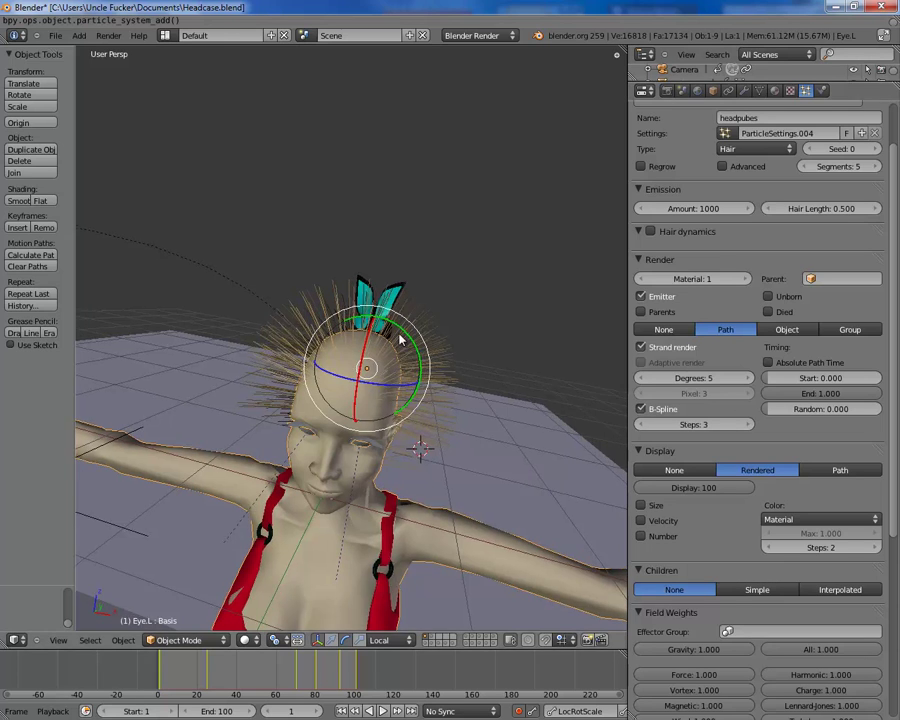
middle_drag(402, 352, 470, 356)
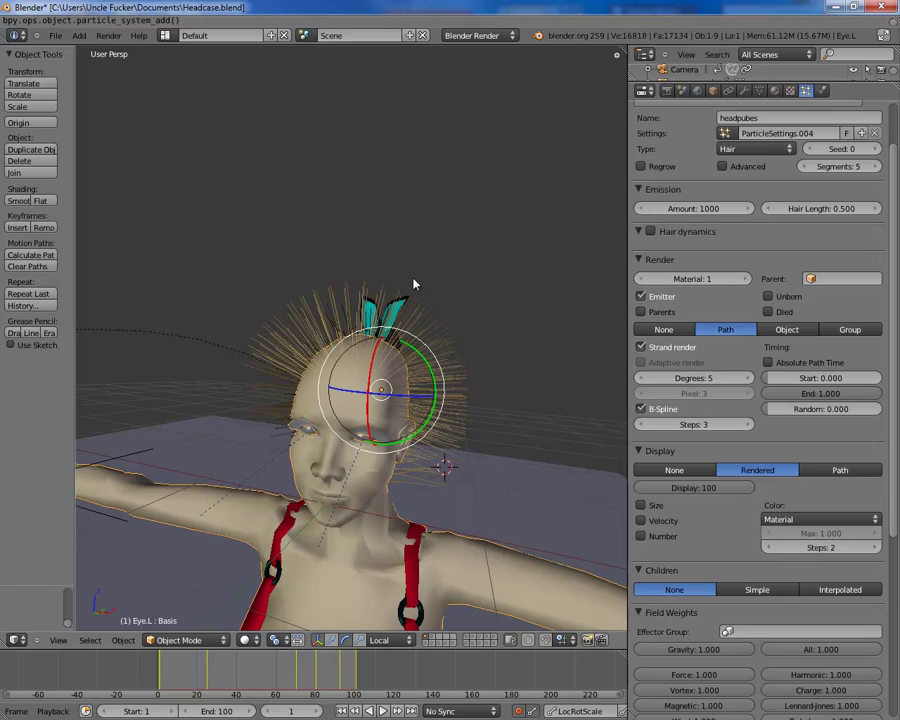
Step: Try 4 render steps for the hair paths and return the value to 3
click(743, 426)
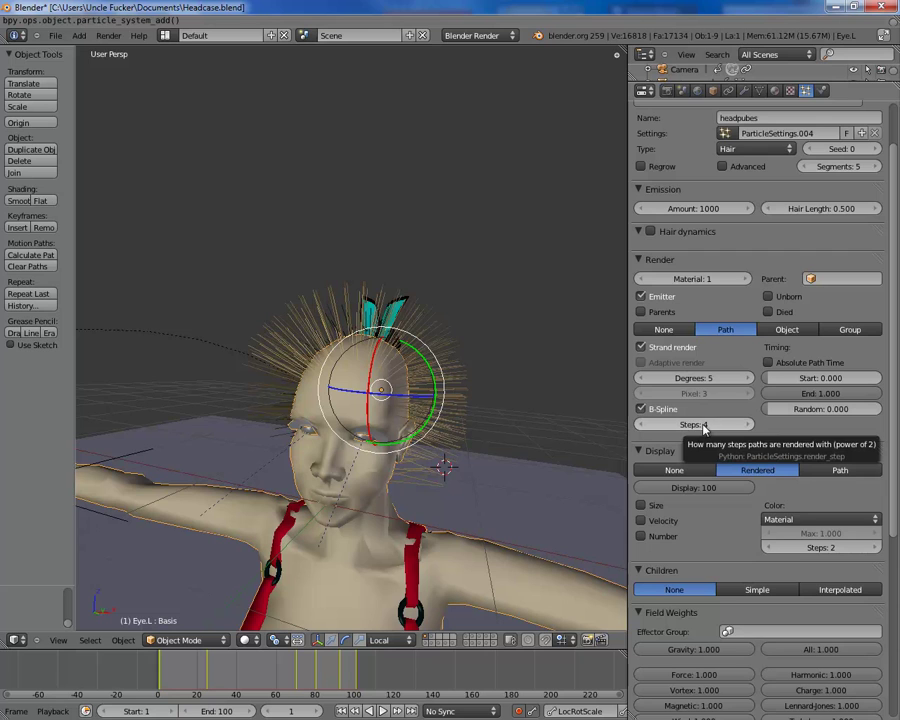
middle_drag(438, 332, 466, 441)
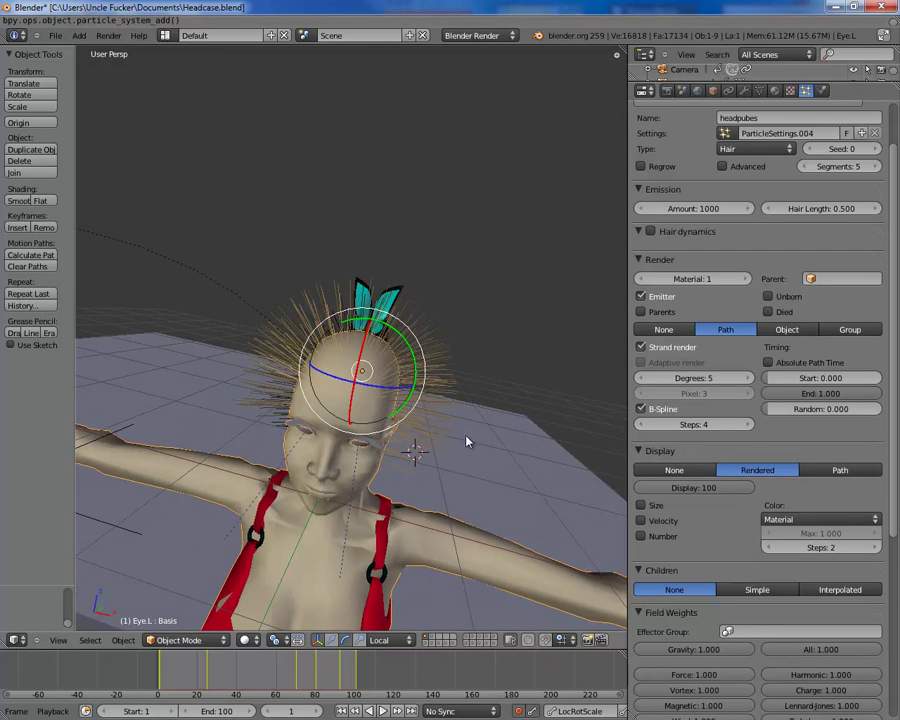
click(642, 426)
middle_drag(443, 341, 383, 316)
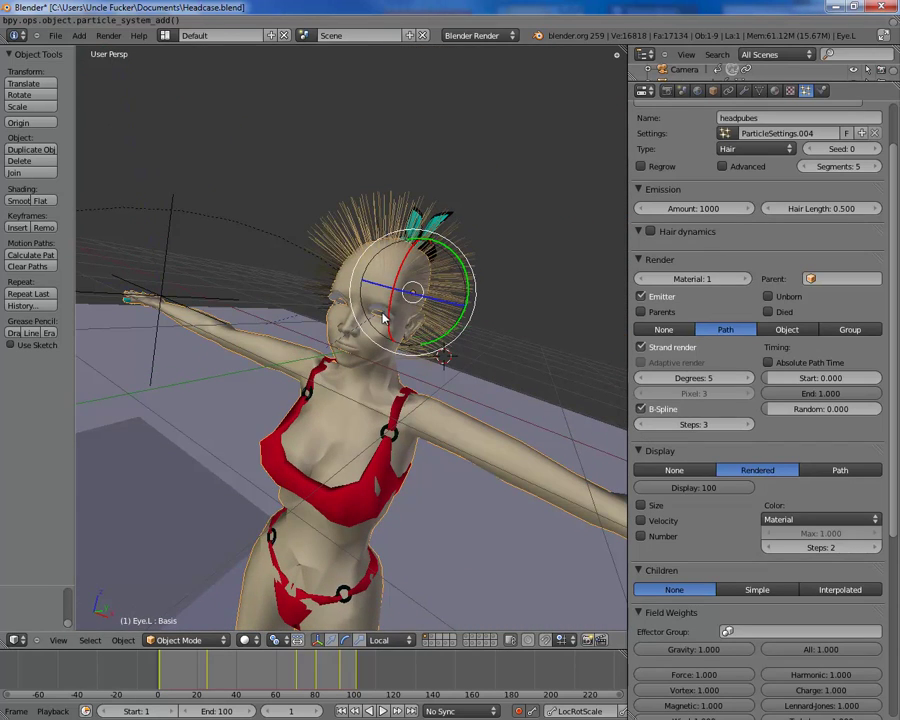
Step: Fill out the hair with child particles, trying the Interpolated mode and settling on Simple
scroll(717, 492, down, 7)
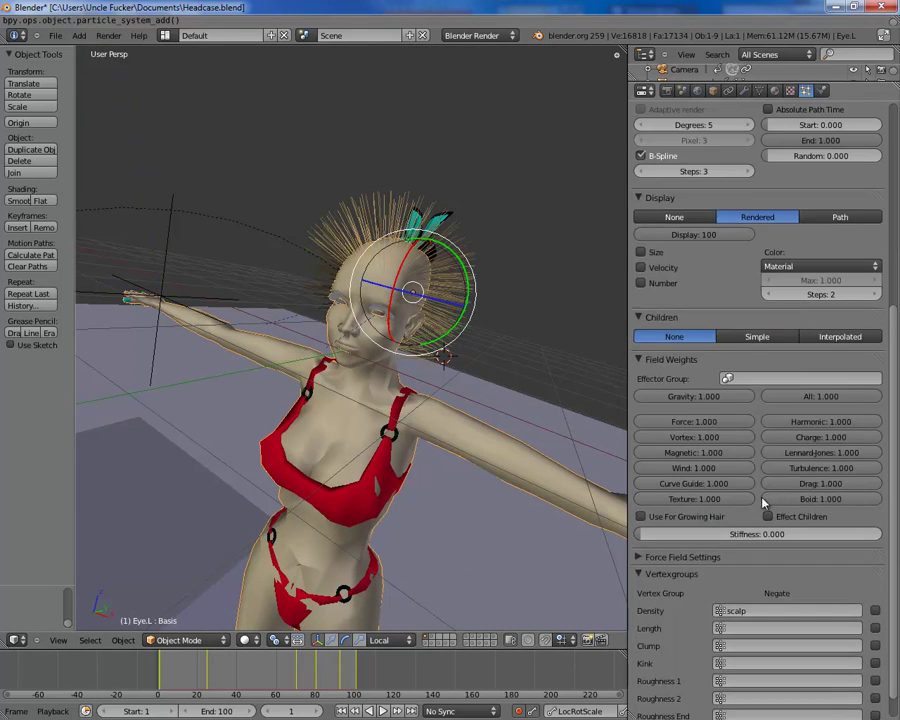
scroll(751, 250, up, 6)
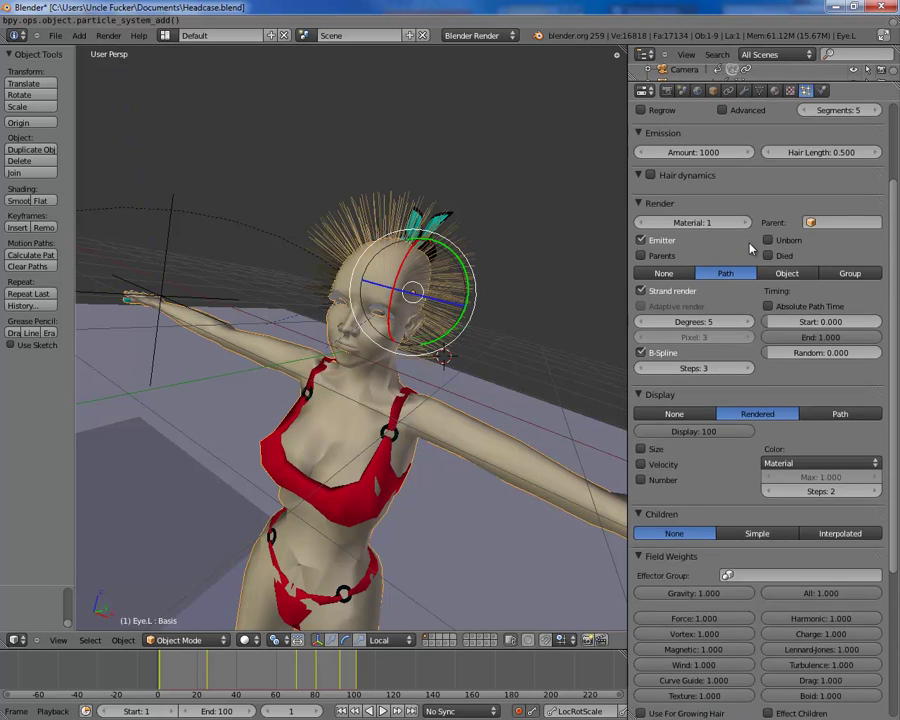
scroll(751, 250, down, 7)
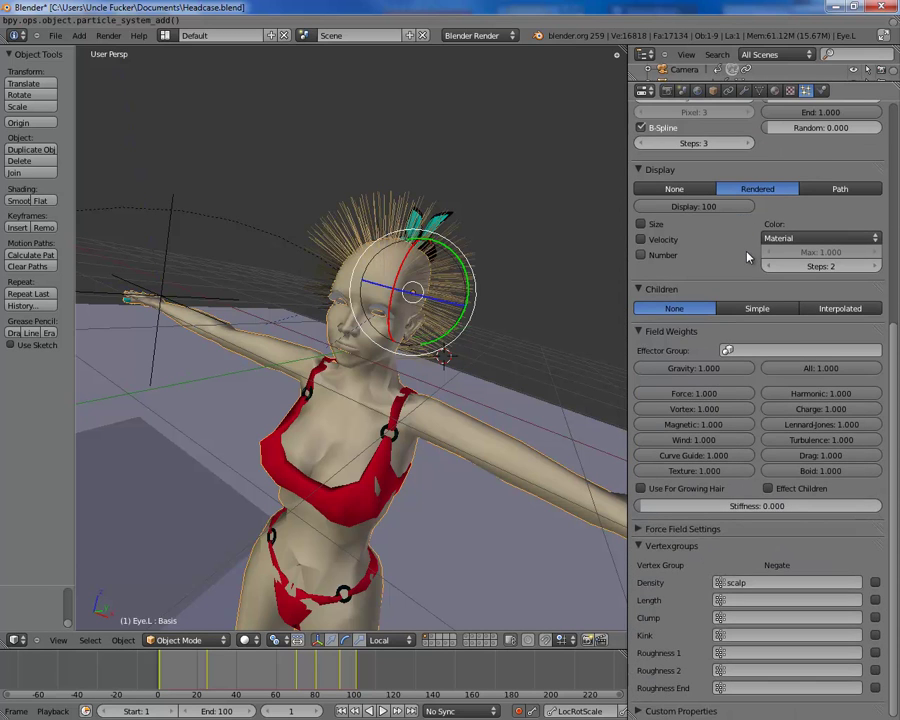
scroll(790, 500, up, 9)
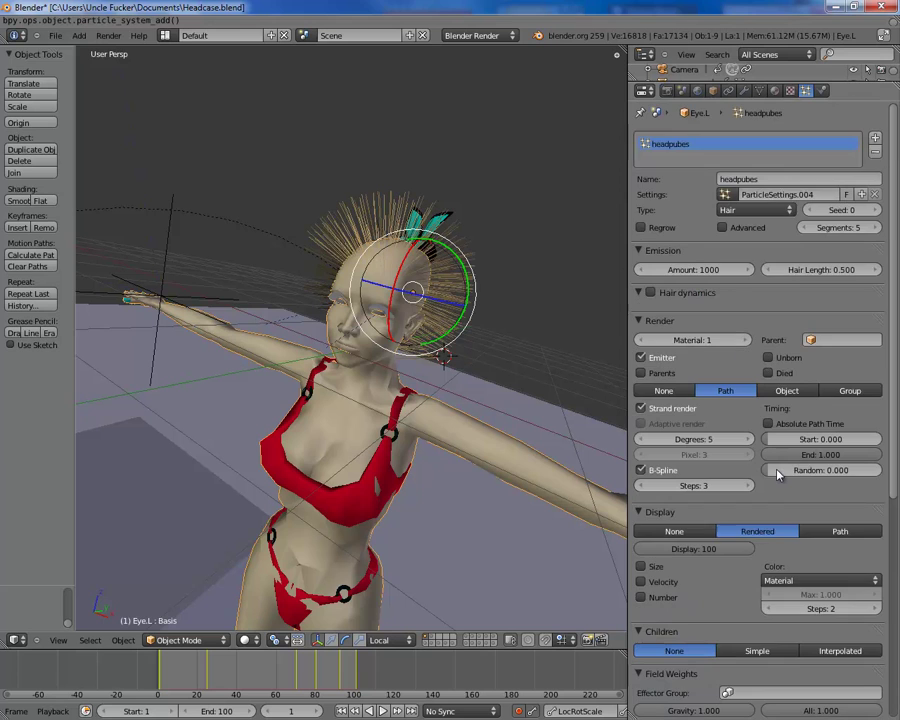
scroll(776, 470, down, 5)
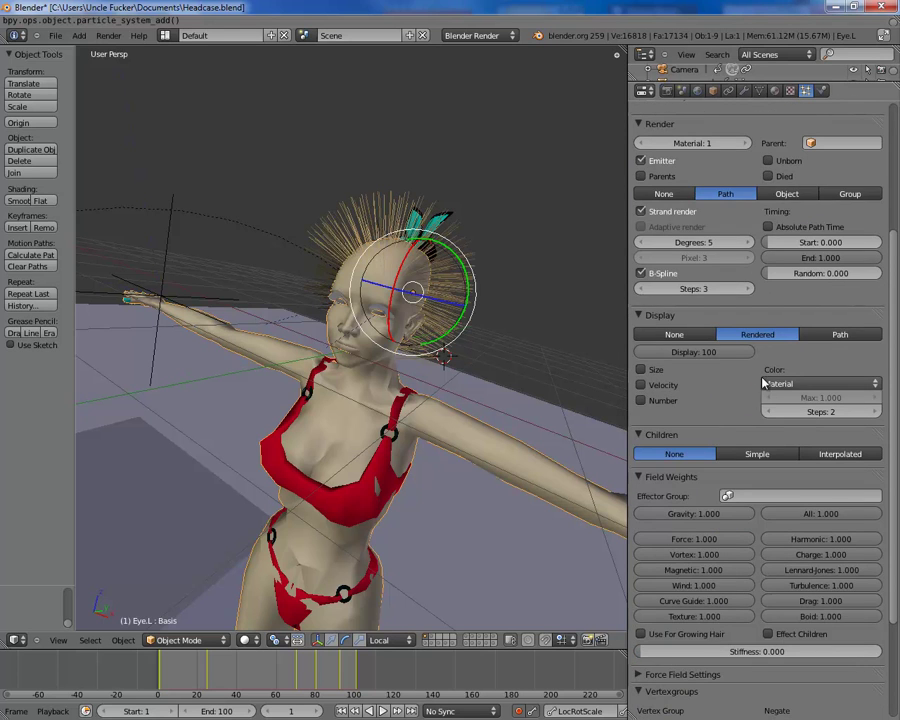
scroll(762, 388, up, 4)
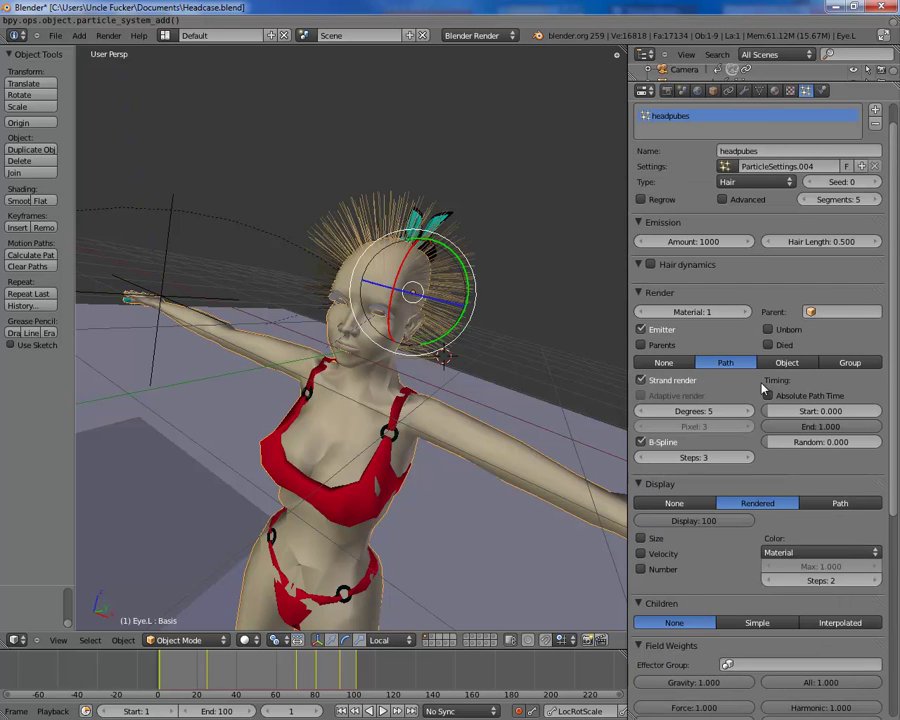
scroll(762, 388, down, 4)
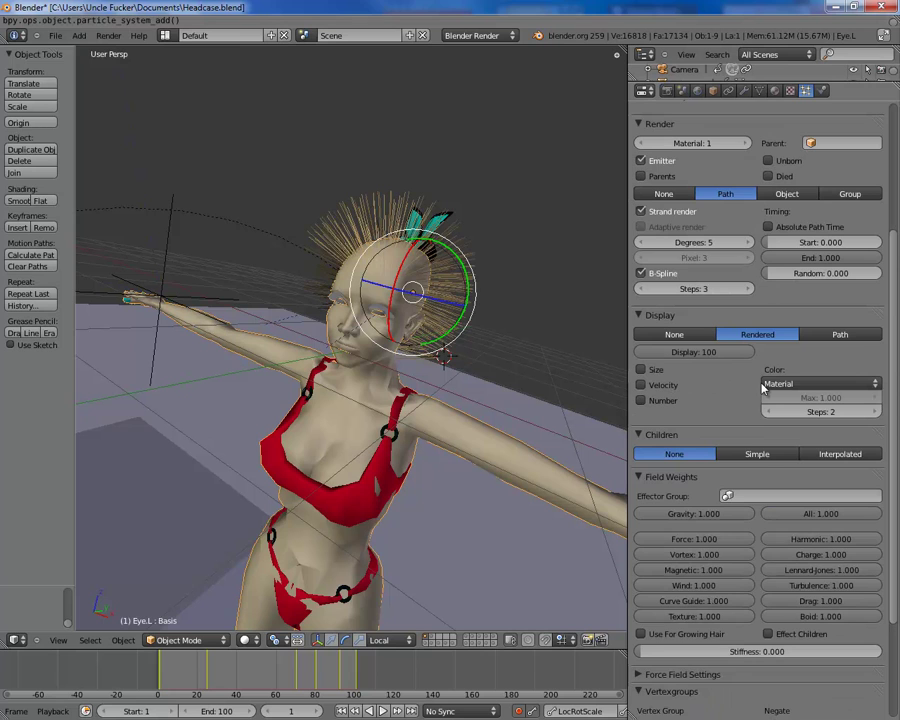
click(755, 454)
click(861, 453)
mouse_move(466, 284)
middle_down()
mouse_move(342, 301)
mouse_move(357, 303)
mouse_move(377, 361)
mouse_move(349, 262)
mouse_move(478, 266)
middle_up()
click(760, 472)
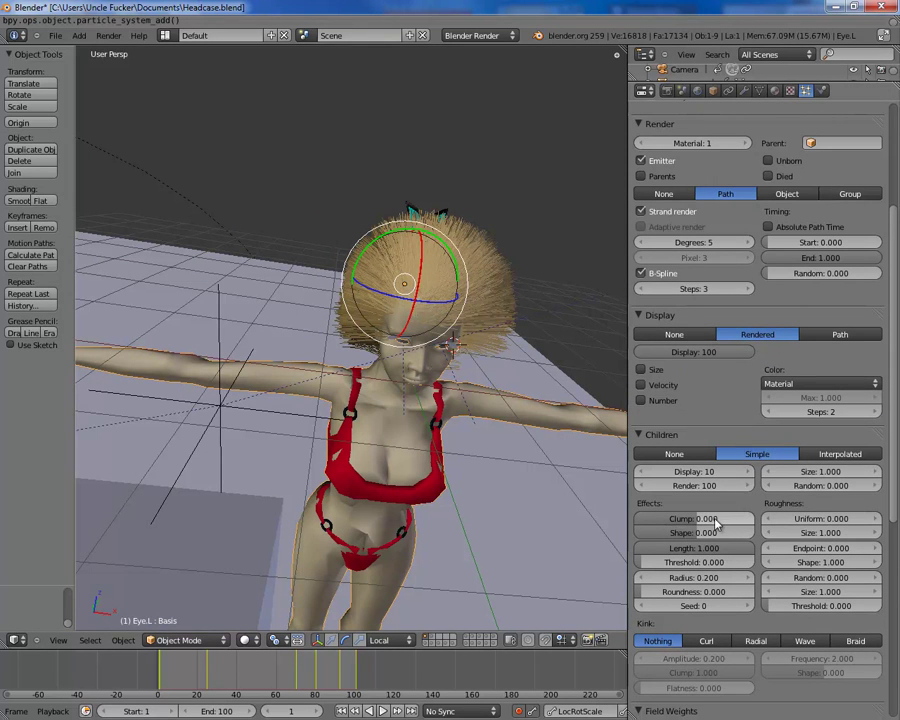
Step: Set the child hairs' clump to 1.000 and try low and high clump shapes, ending at 0.999
drag(697, 521, 717, 530)
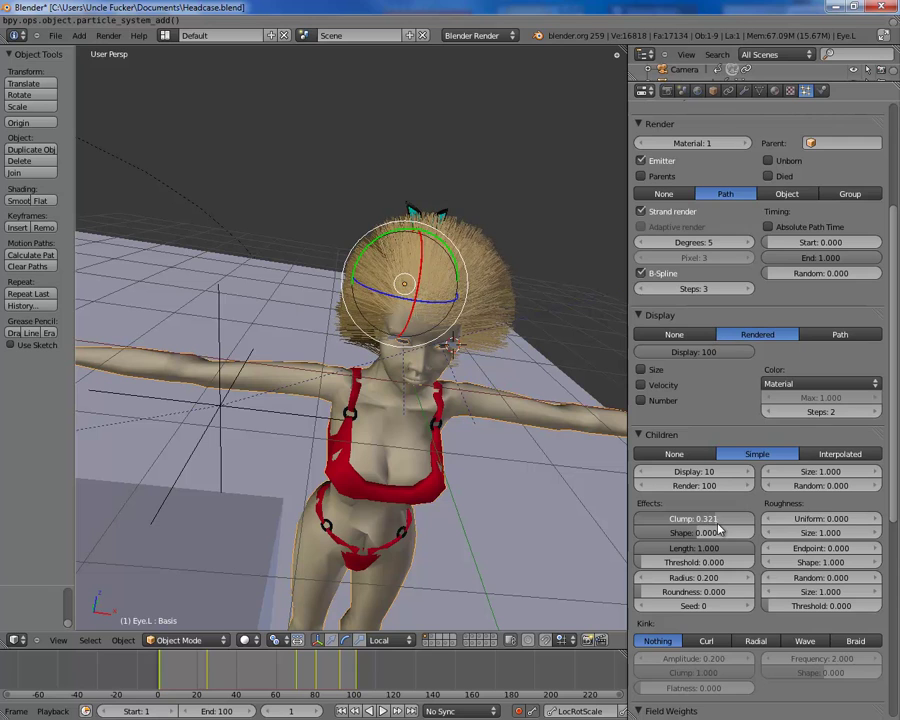
drag(785, 533, 829, 538)
drag(745, 529, 614, 541)
drag(668, 547, 765, 548)
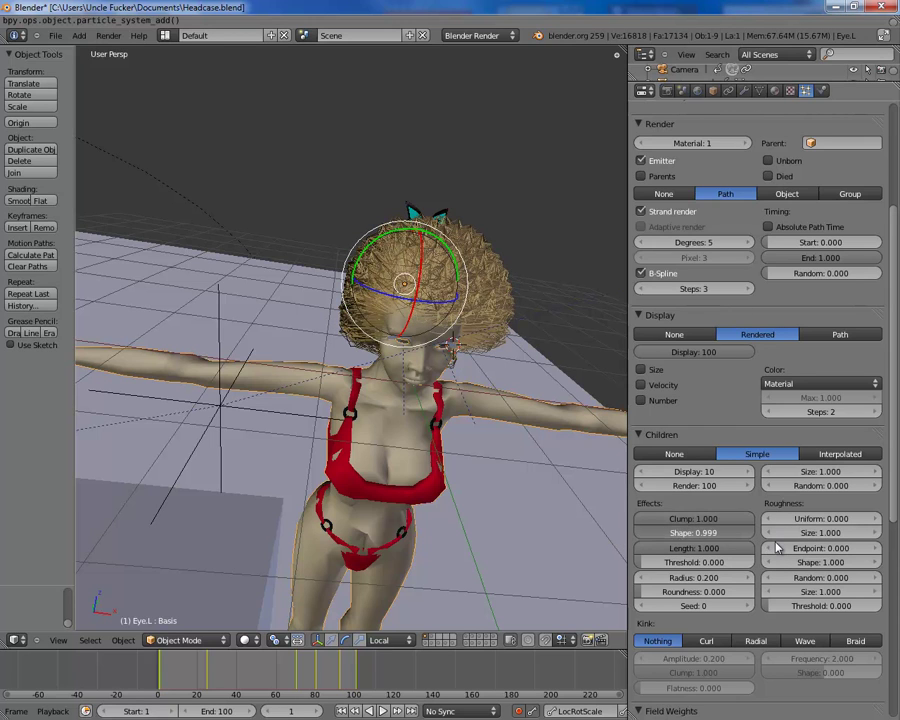
Step: Set the child hairs' clump shape to about -0.071 and the clump to 0.107
drag(706, 538, 695, 539)
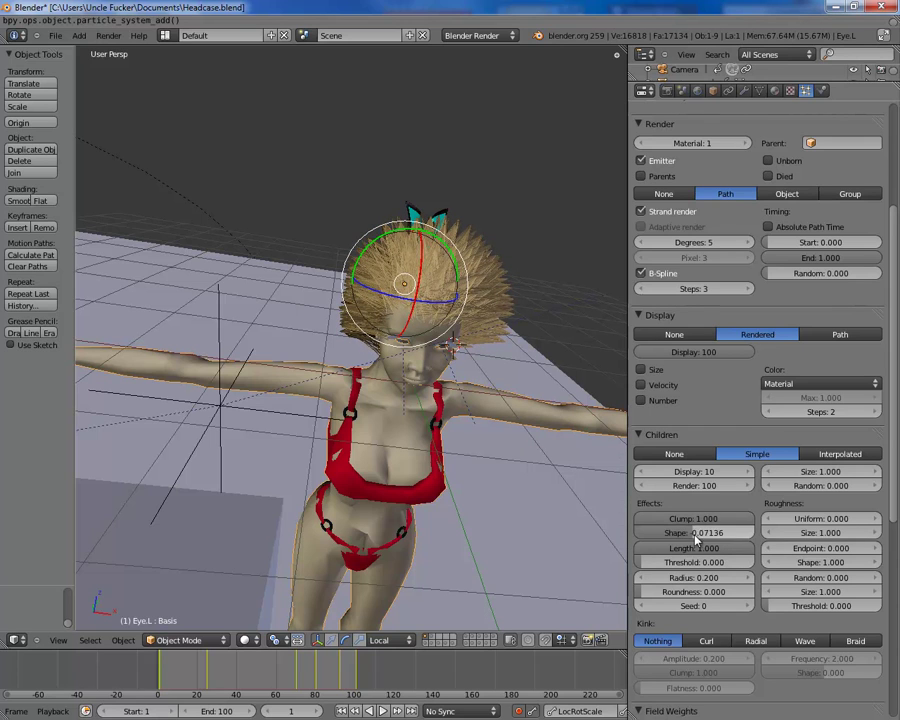
drag(741, 525, 699, 531)
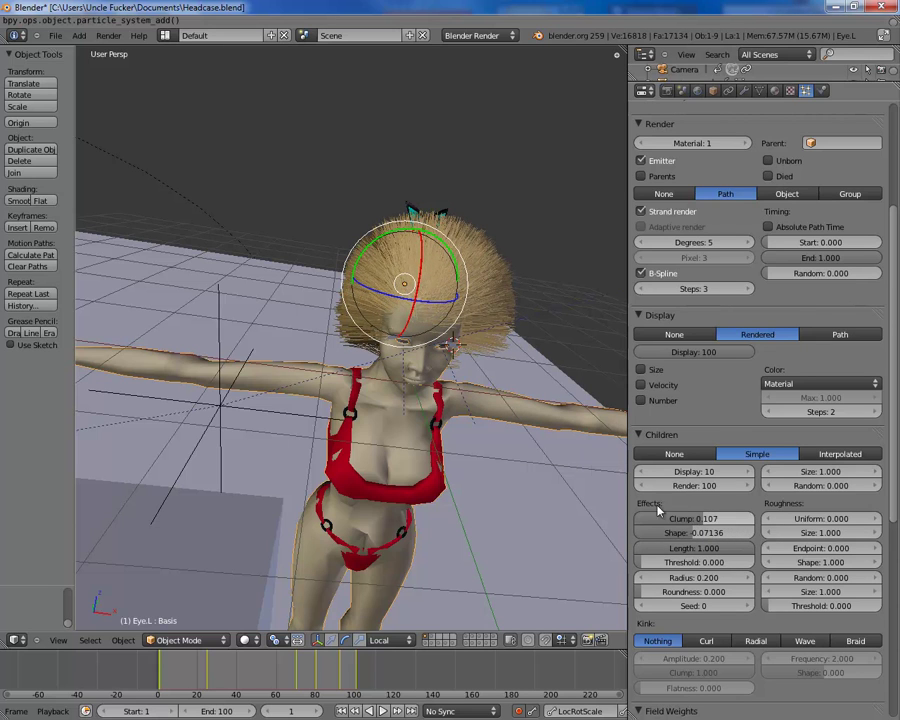
middle_drag(566, 418, 470, 412)
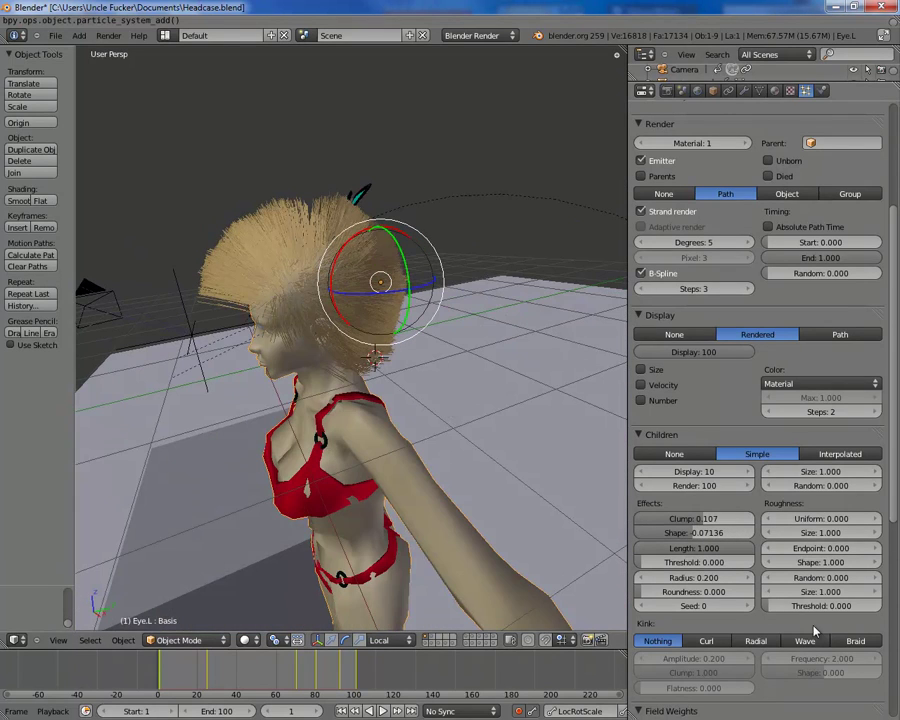
Step: Try a random roughness of 0.005 on the child hairs and return the value to 0
click(877, 582)
click(877, 582)
click(877, 582)
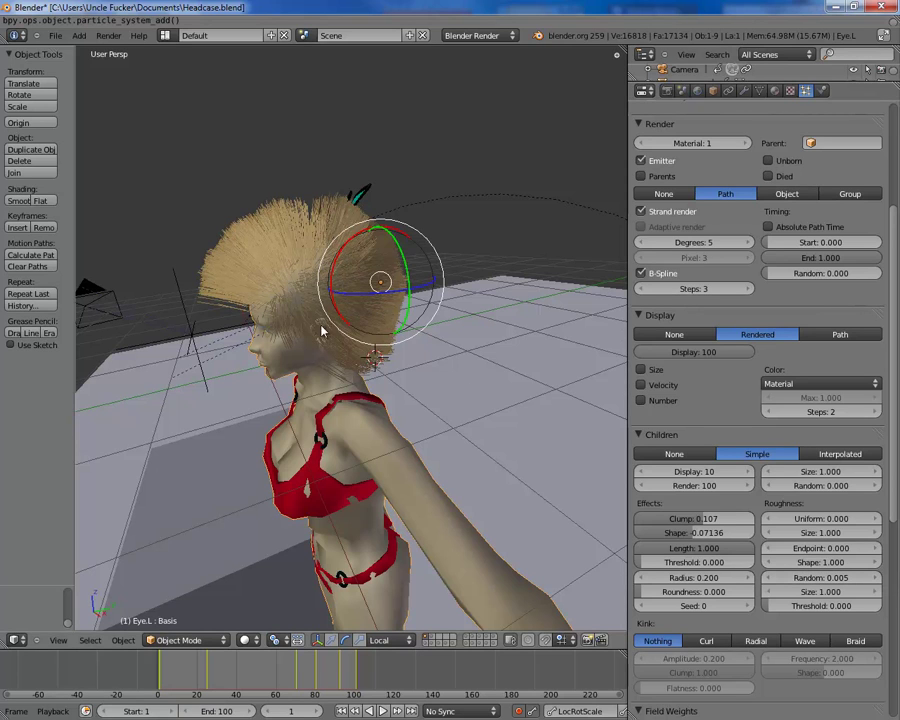
mouse_move(801, 585)
mouse_down()
mouse_move(858, 590)
mouse_move(791, 582)
mouse_up()
mouse_move(426, 388)
middle_down()
mouse_move(570, 396)
mouse_move(402, 378)
mouse_move(420, 338)
mouse_move(425, 372)
middle_up()
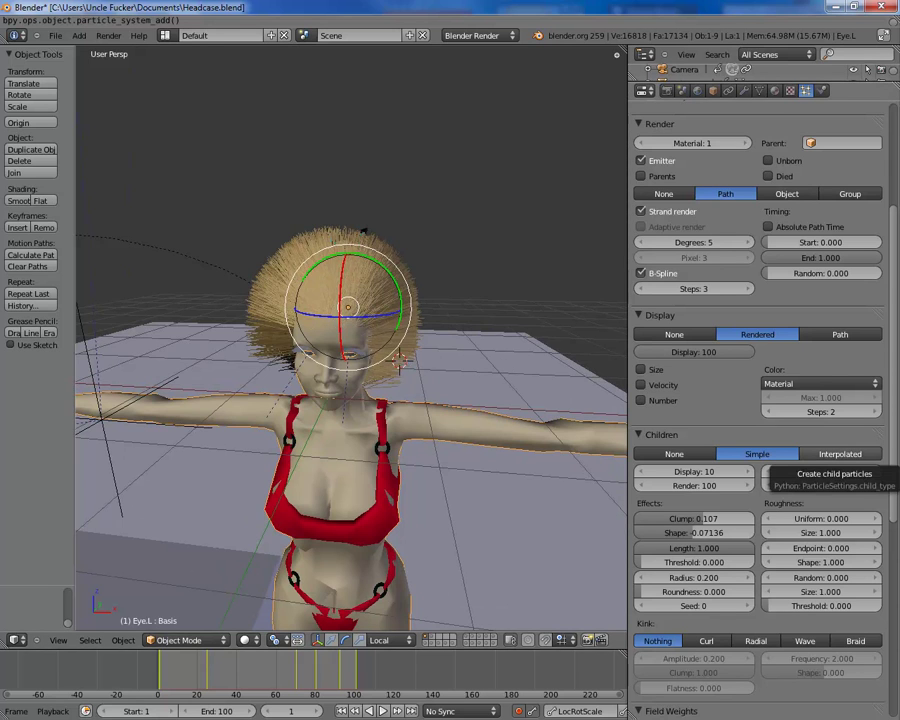
Step: Switch the character to Particle Mode and turn off the display of child hairs while editing
middle_drag(450, 396, 149, 515)
click(178, 640)
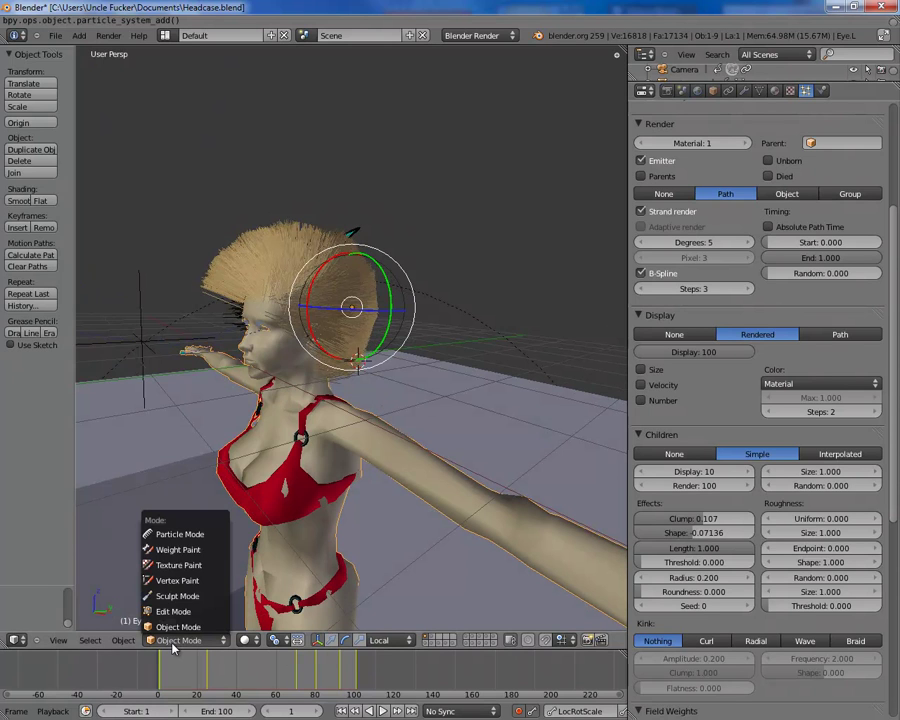
click(180, 534)
mouse_move(350, 277)
middle_down()
mouse_move(430, 326)
mouse_move(400, 325)
middle_up()
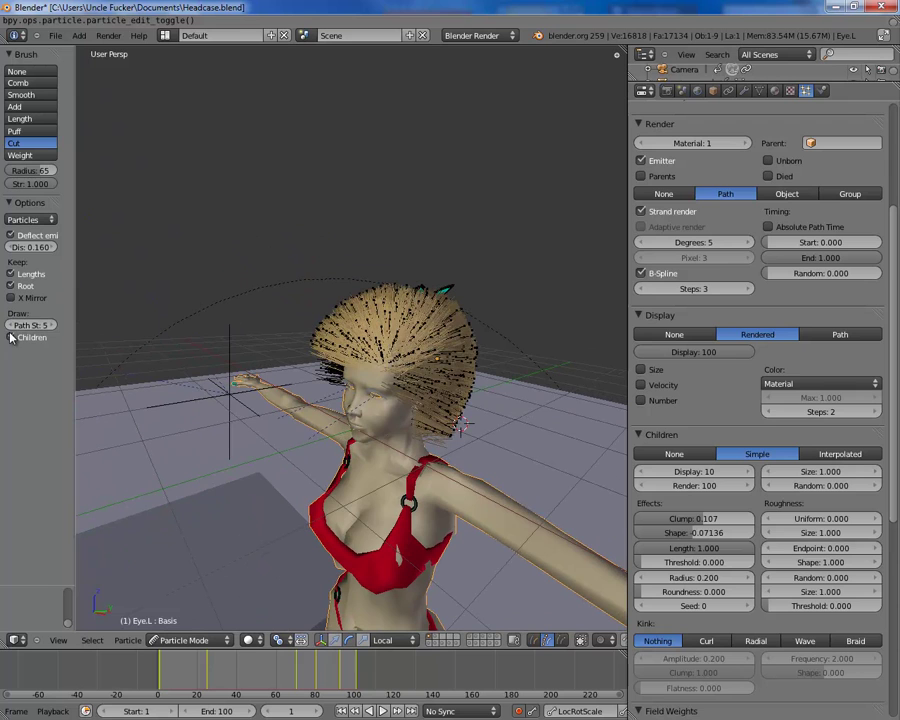
click(10, 337)
scroll(402, 378, up, 5)
scroll(402, 378, down, 4)
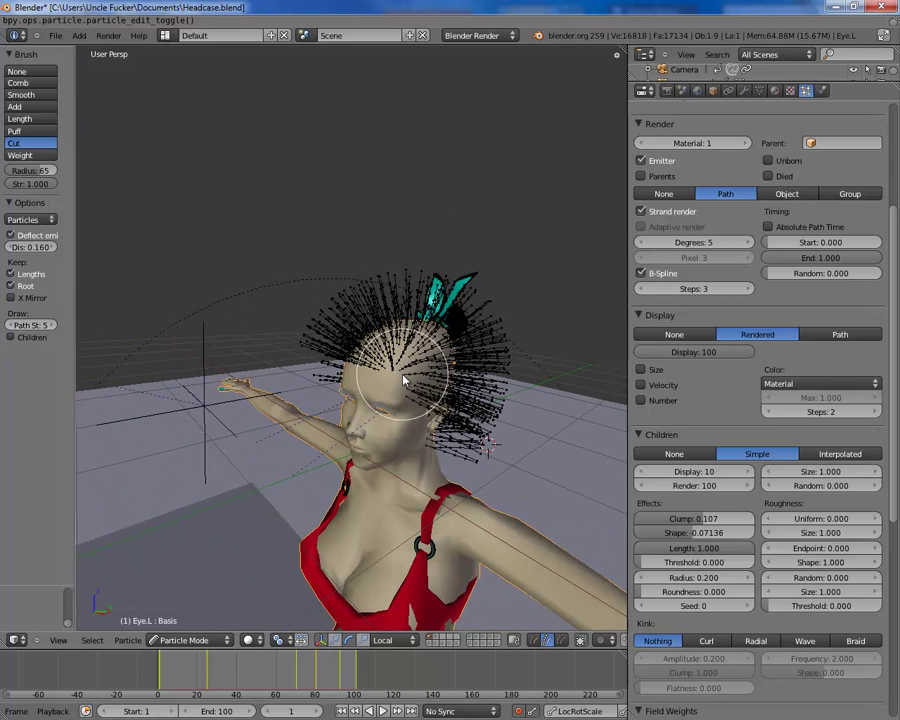
Step: Try the Cut brush along one side of the hair in front orthographic view and undo the cut
middle_drag(404, 380, 556, 387)
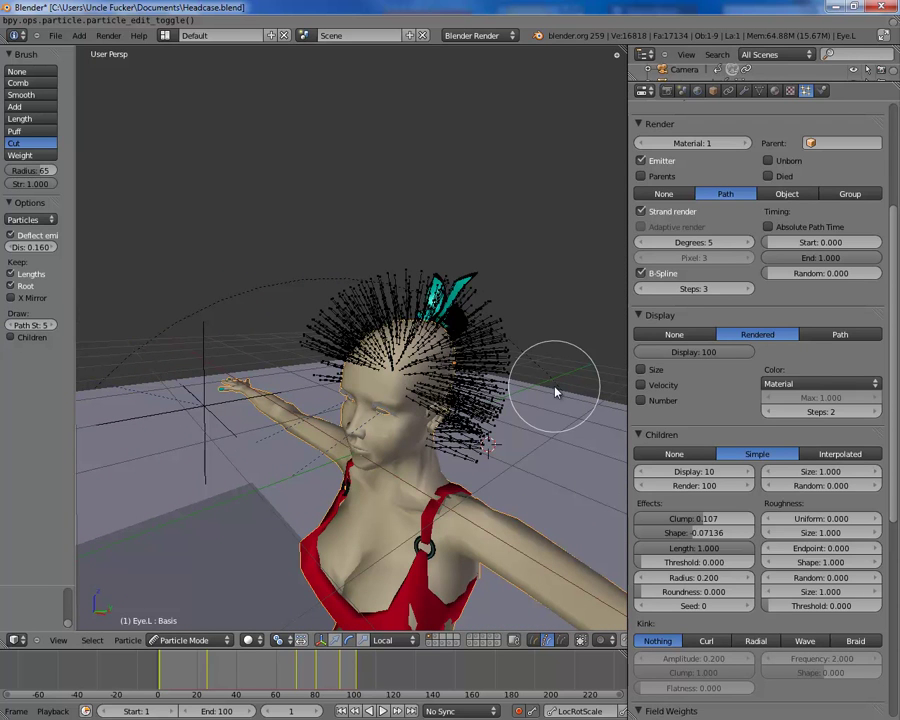
key(KP_3)
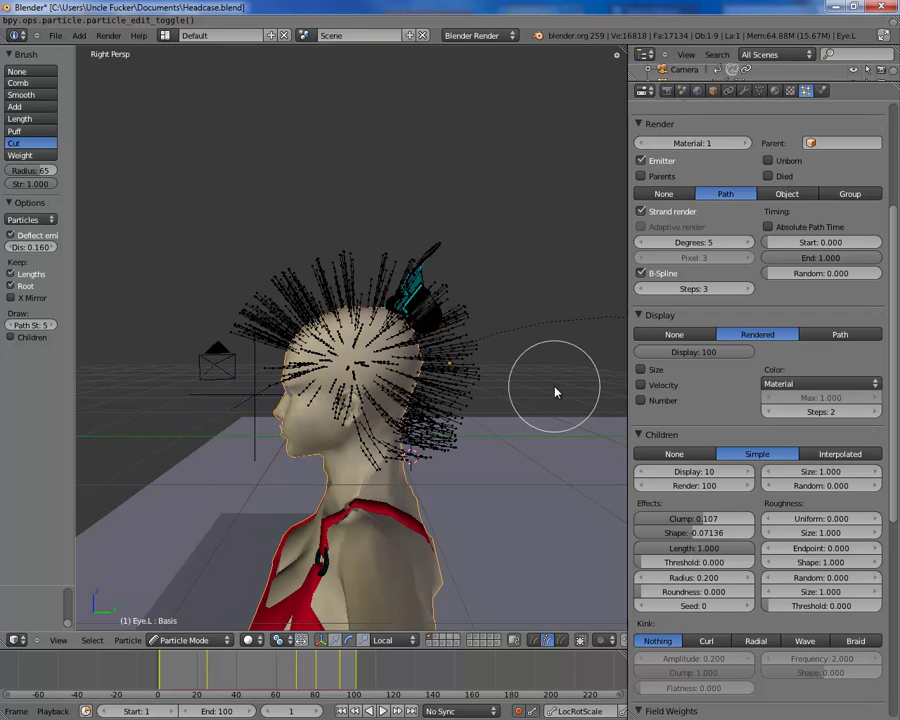
key(KP_1)
key(KP_5)
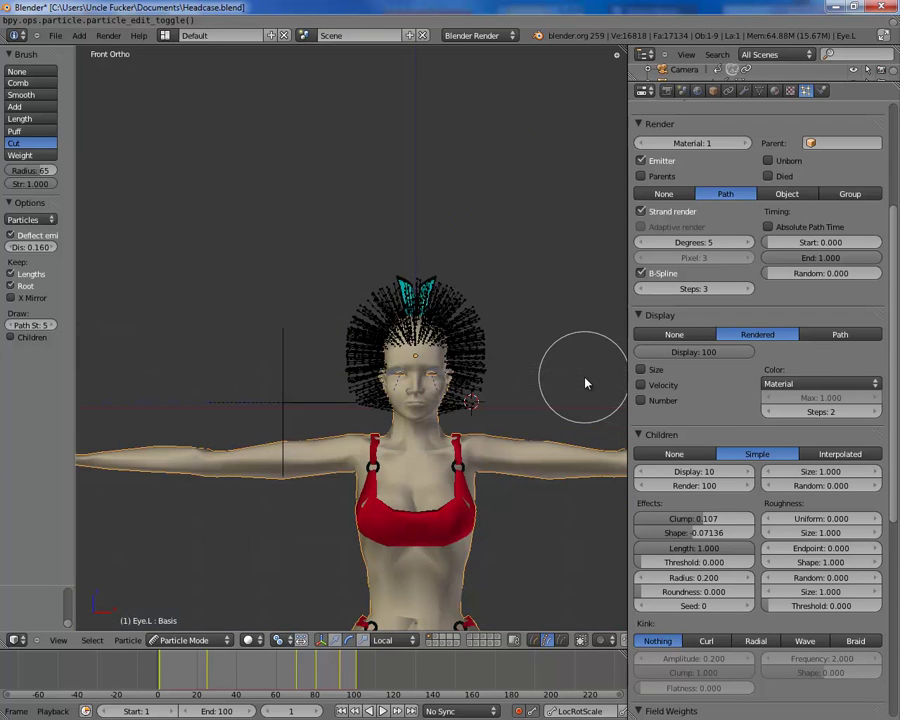
scroll(470, 398, up, 4)
mouse_move(470, 398)
shift+middle_down()
mouse_move(358, 316)
mouse_move(375, 372)
mouse_move(462, 376)
mouse_move(461, 364)
shift+middle_up()
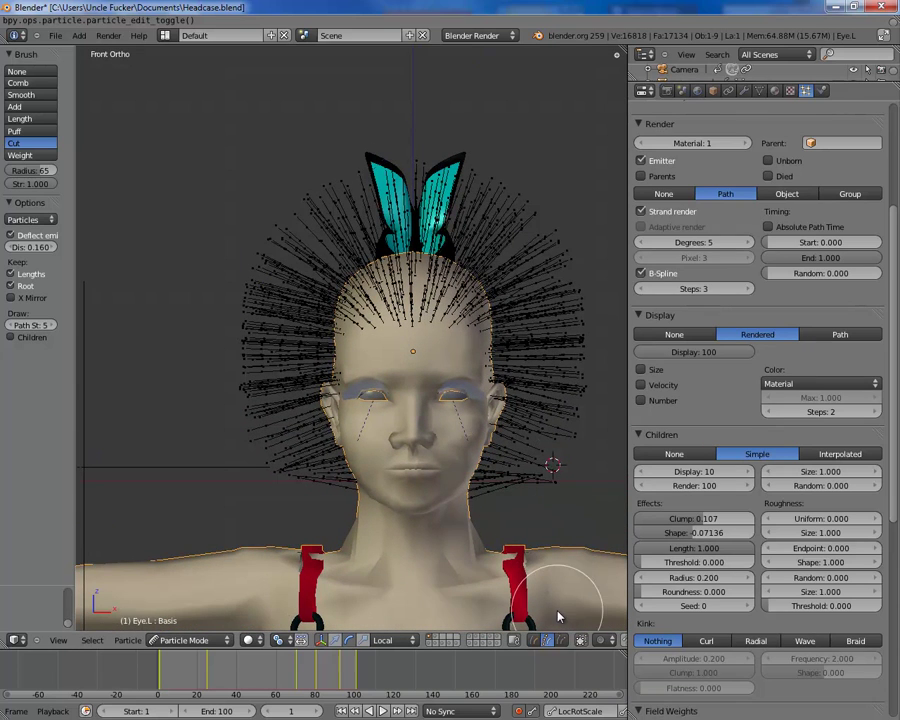
middle_drag(477, 634, 449, 632)
scroll(408, 640, down, 6)
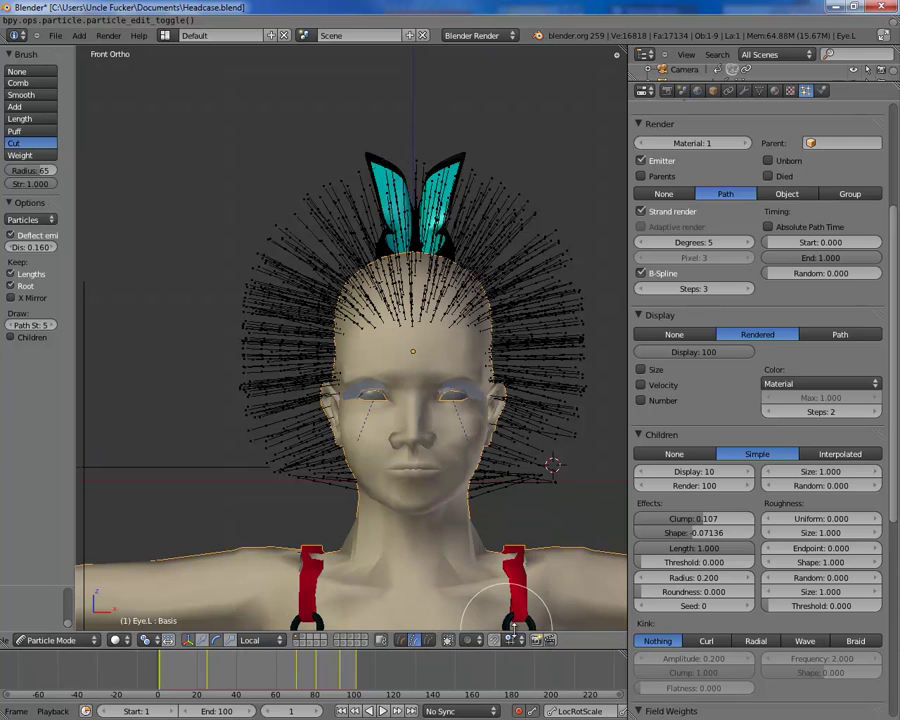
mouse_move(506, 145)
mouse_down()
mouse_move(537, 328)
mouse_move(539, 516)
mouse_move(530, 533)
mouse_up()
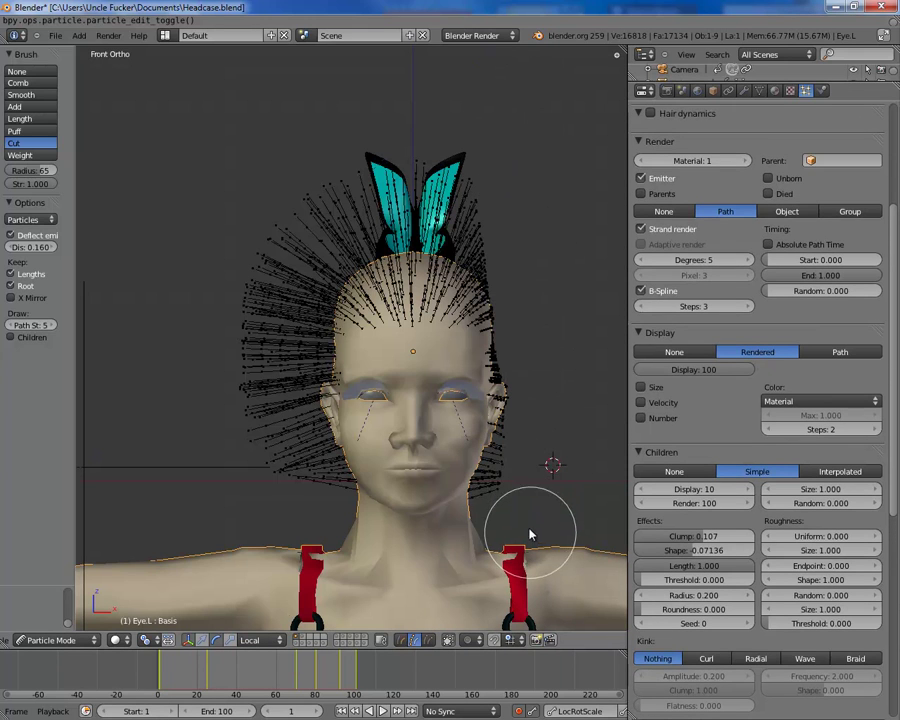
key(ctrl+z)
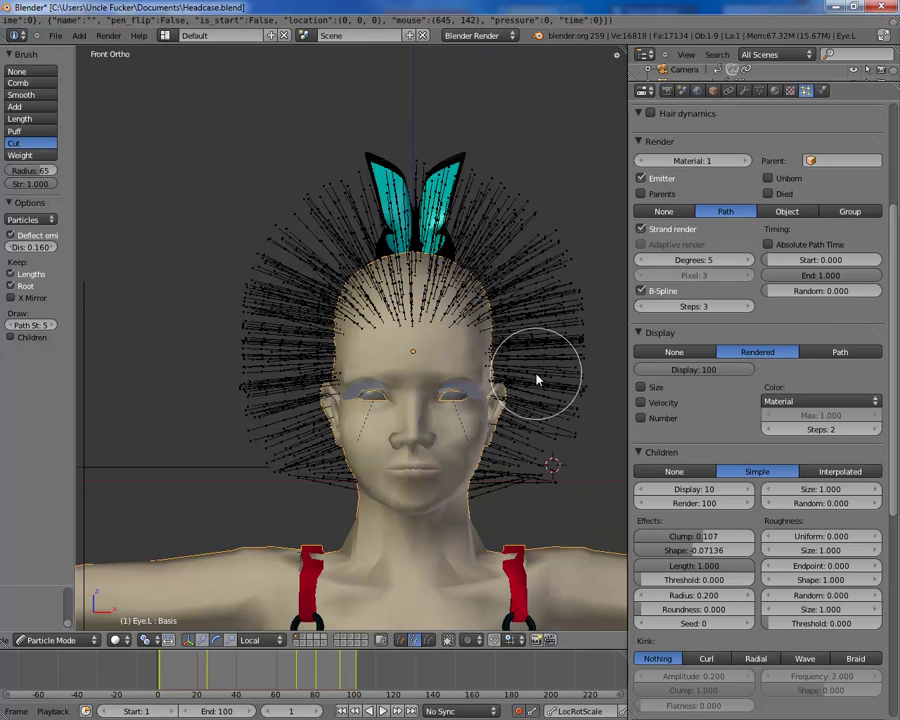
Step: Comb the side hair down and gather the hair at the back of the head up toward the hair bow
click(29, 82)
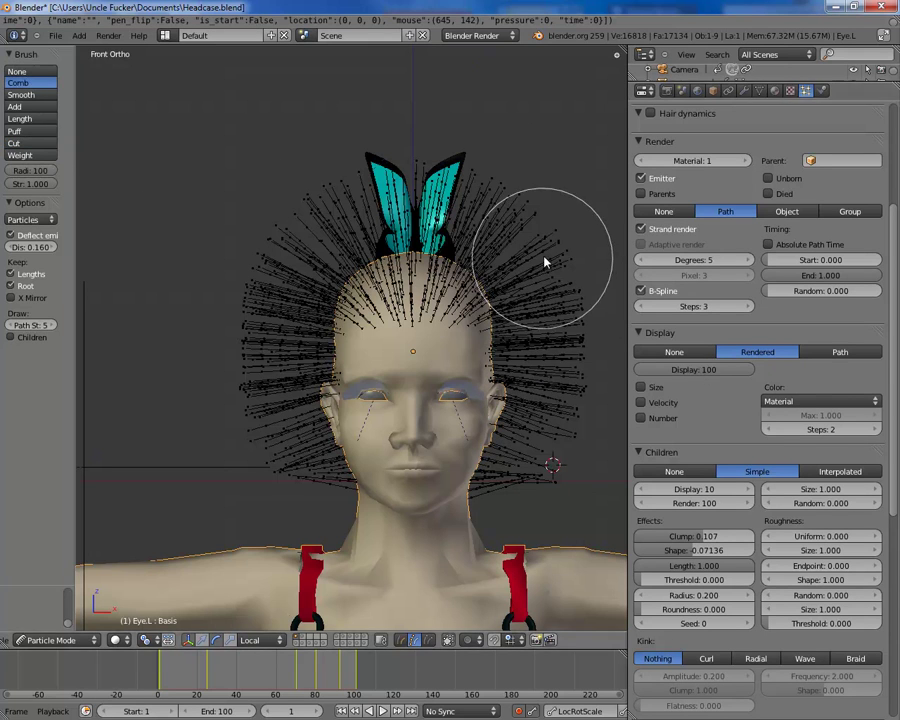
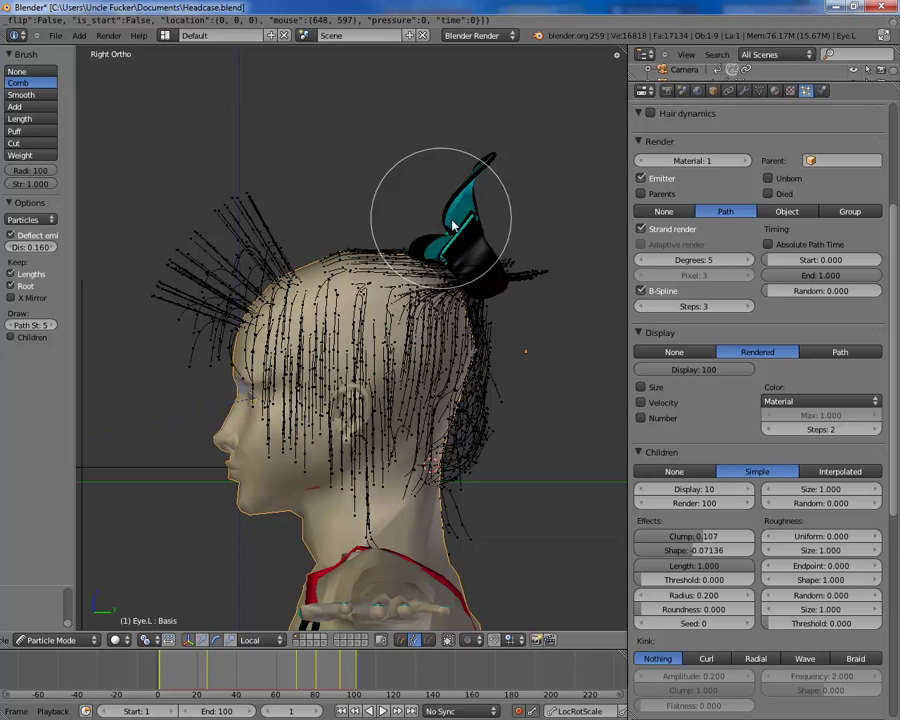
click(517, 380)
key(a)
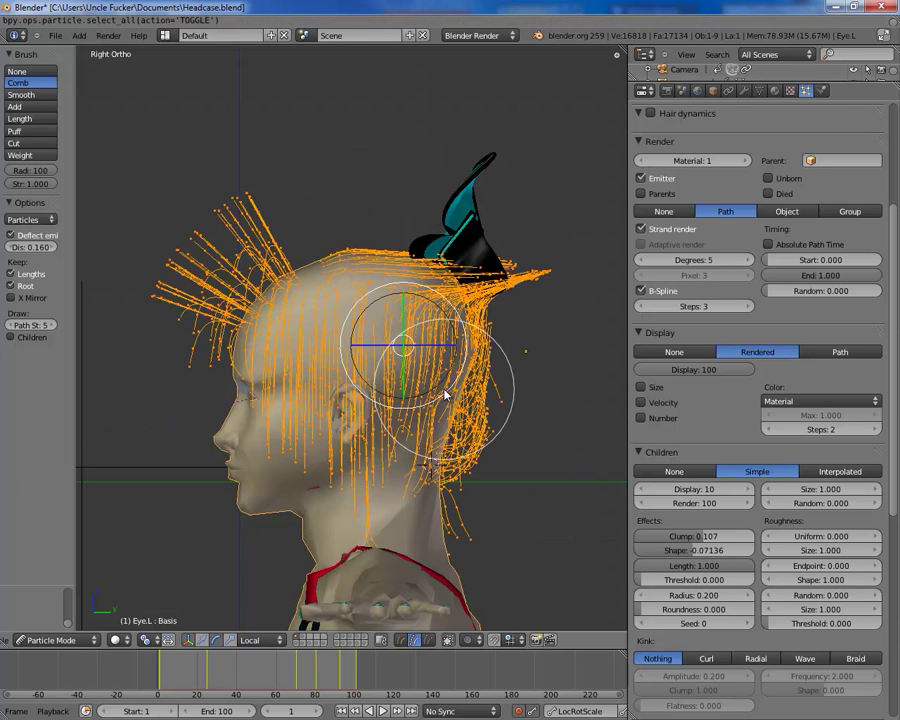
key(a)
drag(484, 390, 474, 489)
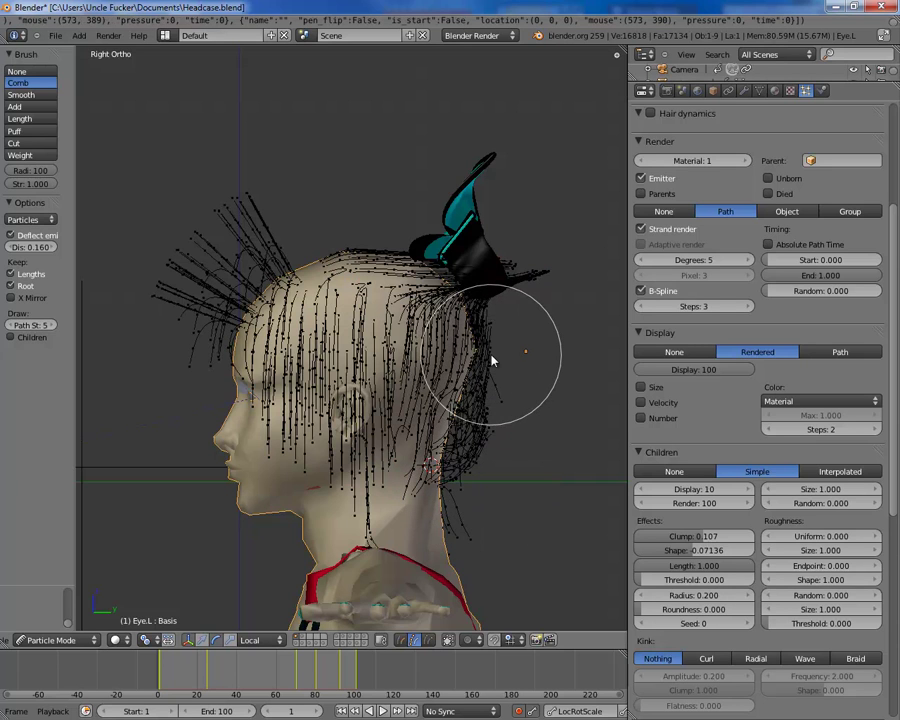
key(ctrl+KP_3)
mouse_move(150, 360)
mouse_down()
mouse_move(167, 338)
mouse_move(152, 252)
mouse_move(205, 280)
mouse_up()
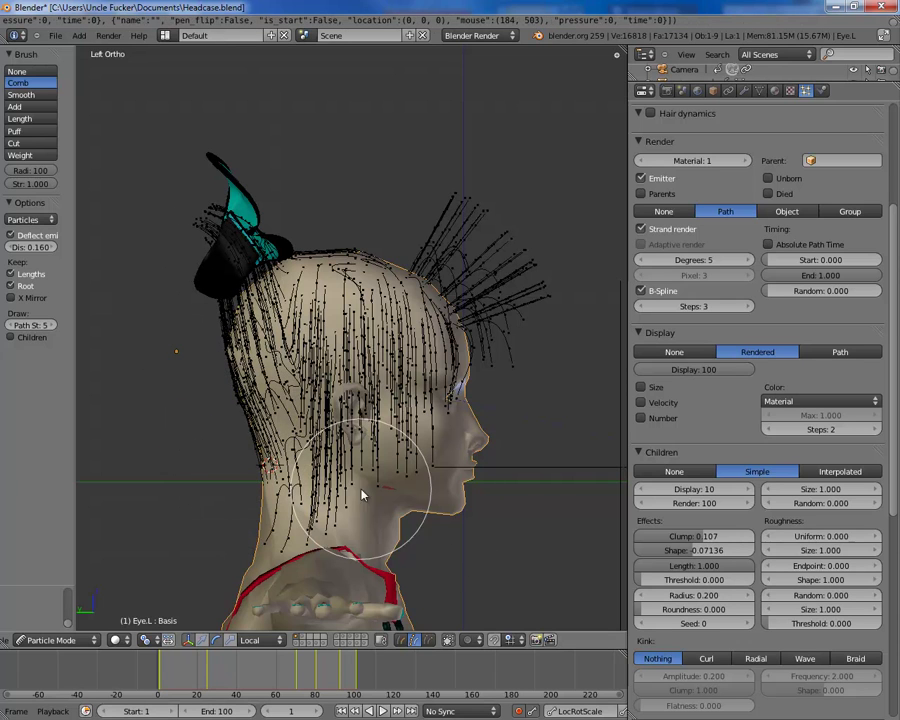
mouse_move(287, 535)
mouse_down()
mouse_move(291, 352)
mouse_move(235, 235)
mouse_move(352, 181)
mouse_move(289, 206)
mouse_up()
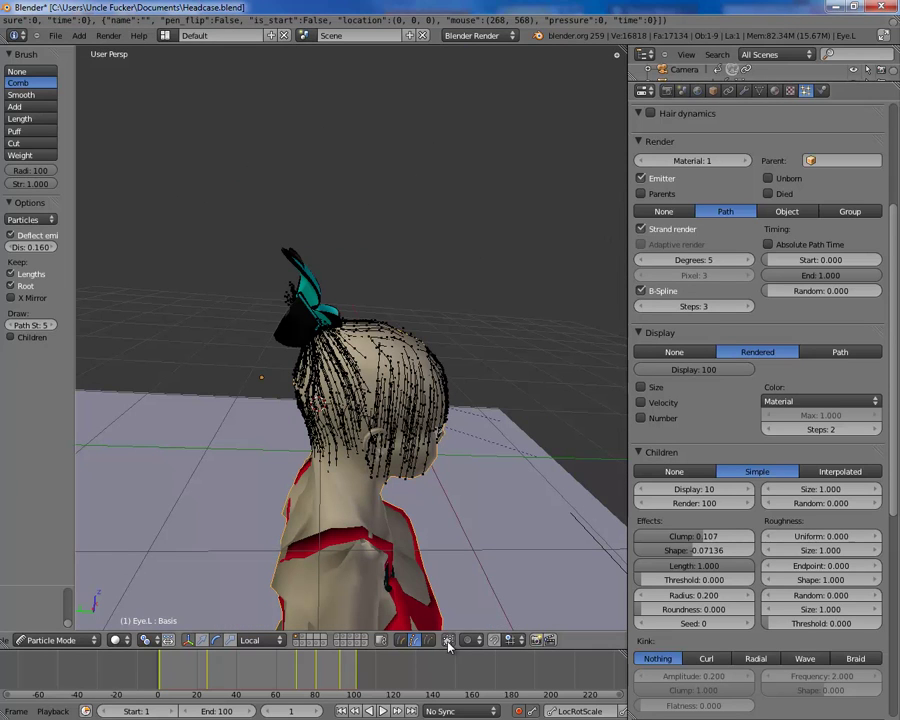
Step: Turn off limiting to visible strands so that the hair inside and behind the bow can be edited
click(446, 641)
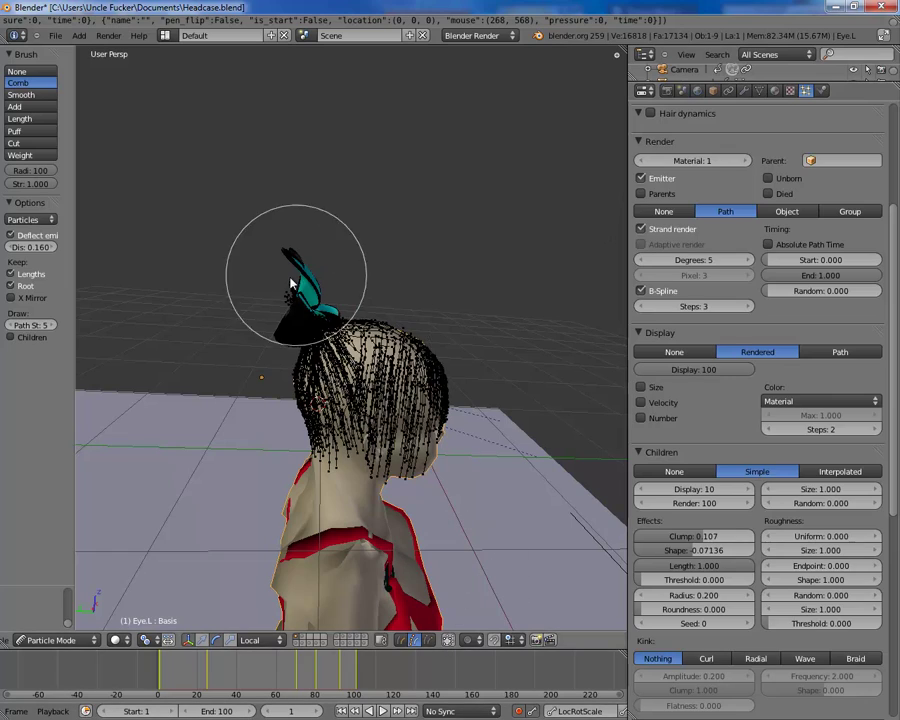
scroll(291, 283, up, 4)
shift+middle_drag(291, 283, 378, 275)
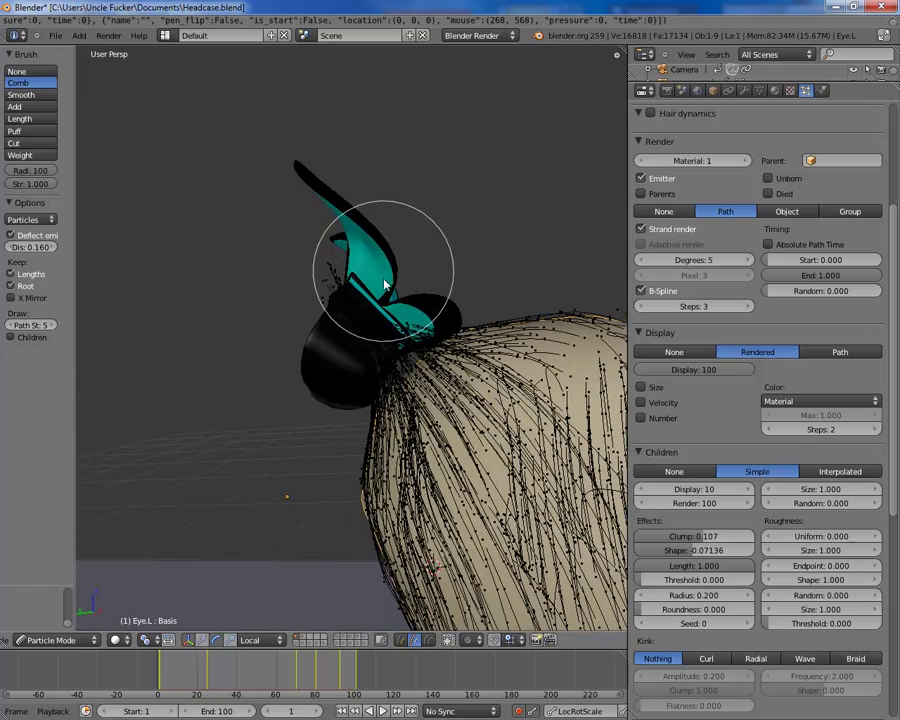
click(447, 643)
click(447, 643)
mouse_move(541, 358)
middle_down()
mouse_move(494, 399)
mouse_move(500, 434)
mouse_move(528, 438)
mouse_move(348, 241)
middle_up()
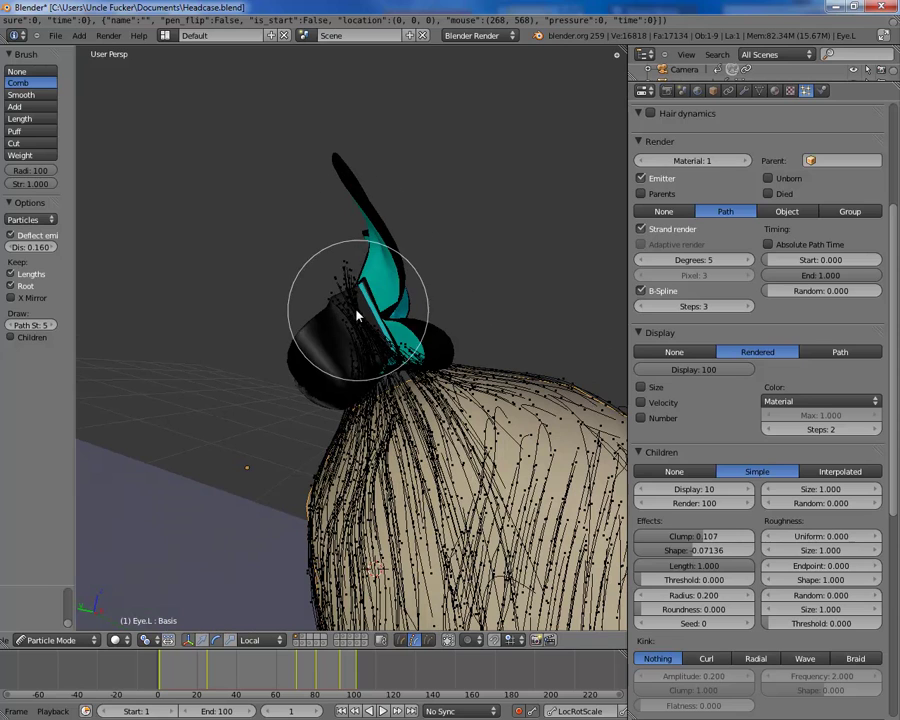
Step: Grow the strands sticking out of the bow into a long ponytail with the Length brush at radius 50
click(18, 106)
click(20, 118)
mouse_move(346, 325)
mouse_down()
mouse_move(297, 151)
mouse_move(265, 87)
mouse_up()
scroll(270, 240, down, 5)
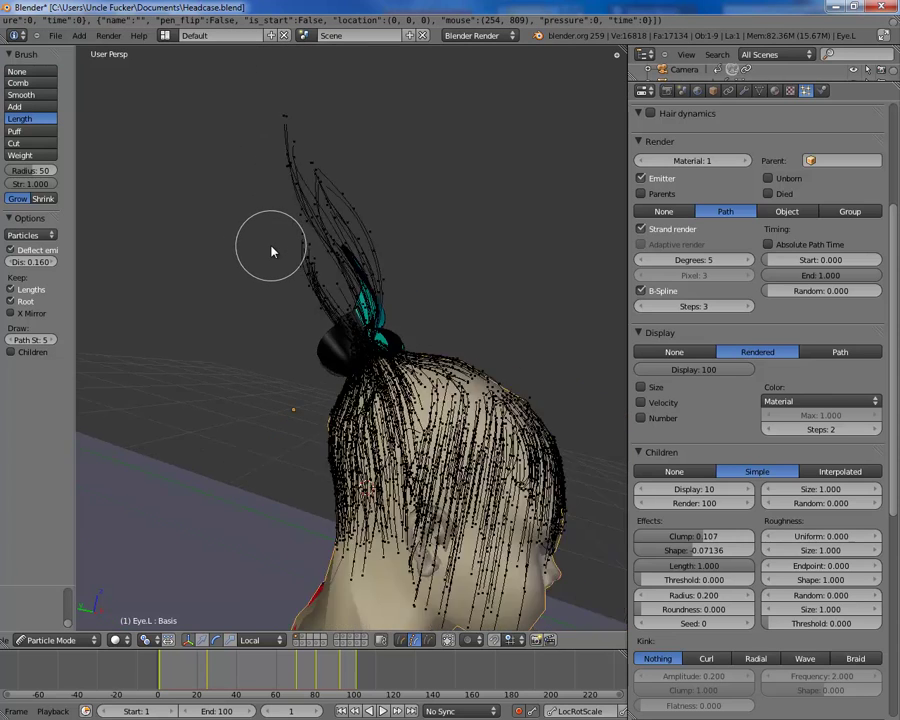
Step: Comb the lengthened ponytail strands backward, away from the bow's upright ears
scroll(336, 284, up, 6)
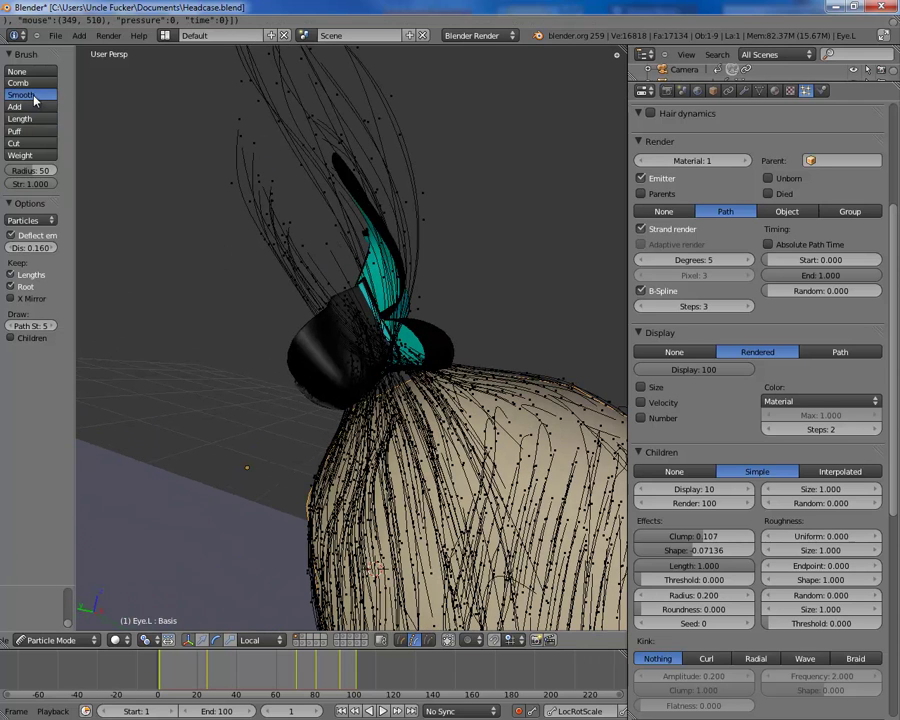
click(31, 83)
mouse_move(488, 228)
mouse_down()
mouse_move(402, 292)
mouse_move(376, 290)
mouse_move(381, 300)
mouse_move(382, 235)
mouse_move(331, 165)
mouse_move(311, 175)
mouse_move(383, 222)
mouse_move(331, 220)
mouse_move(362, 213)
mouse_up()
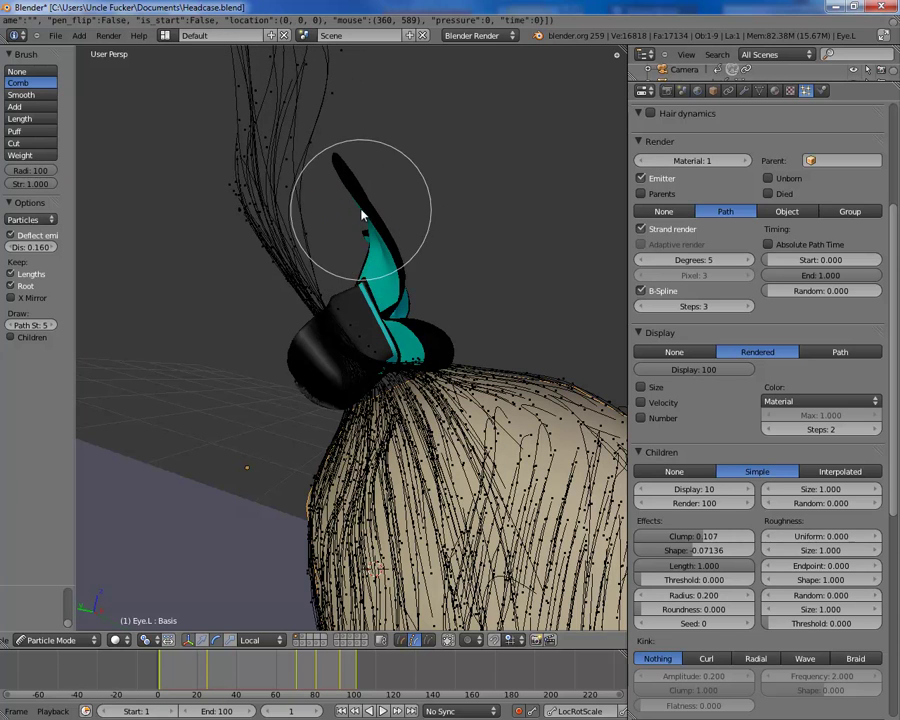
scroll(366, 235, down, 4)
scroll(371, 244, down, 3)
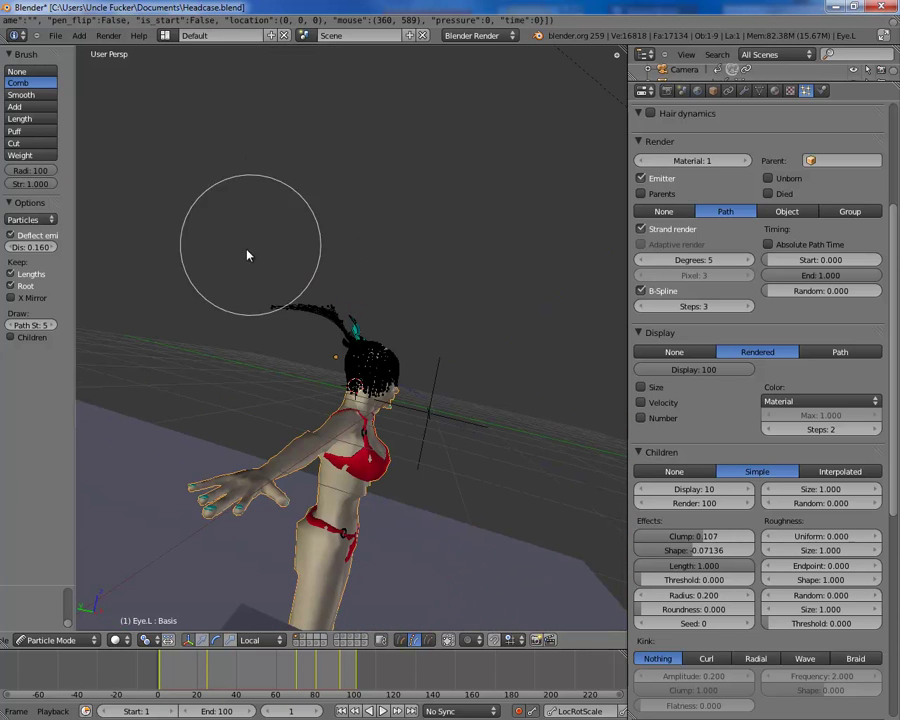
Step: Comb the ponytail strands downward so that they hang behind the head
click(248, 373)
middle_drag(255, 374, 367, 486)
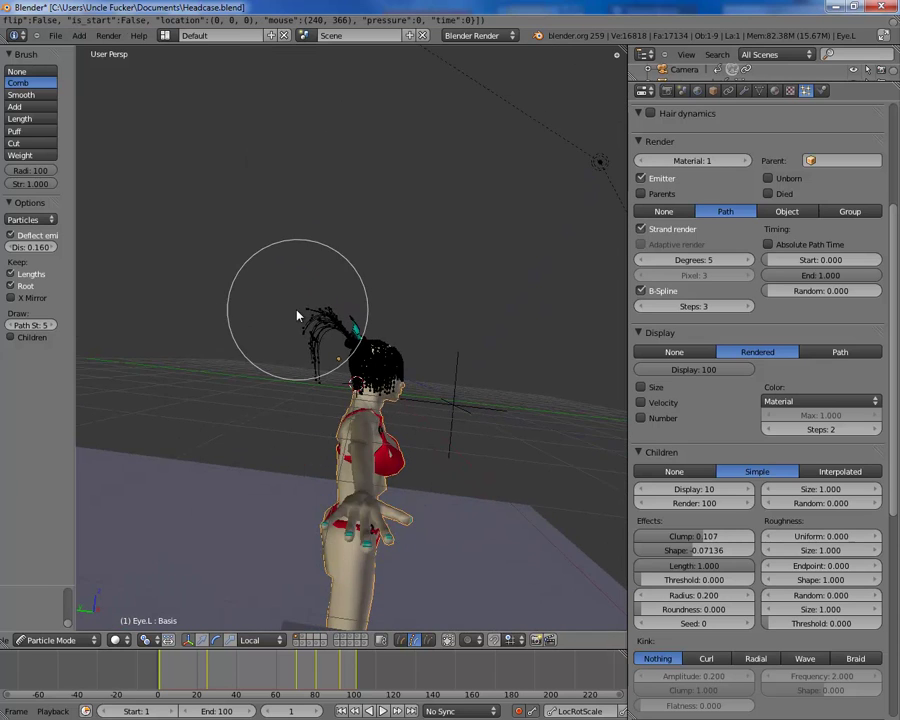
scroll(290, 298, up, 5)
mouse_move(240, 246)
mouse_down()
mouse_move(247, 348)
mouse_move(187, 432)
mouse_move(259, 483)
mouse_move(271, 482)
mouse_move(277, 466)
mouse_move(271, 502)
mouse_move(265, 410)
mouse_move(289, 507)
mouse_up()
scroll(297, 390, up, 5)
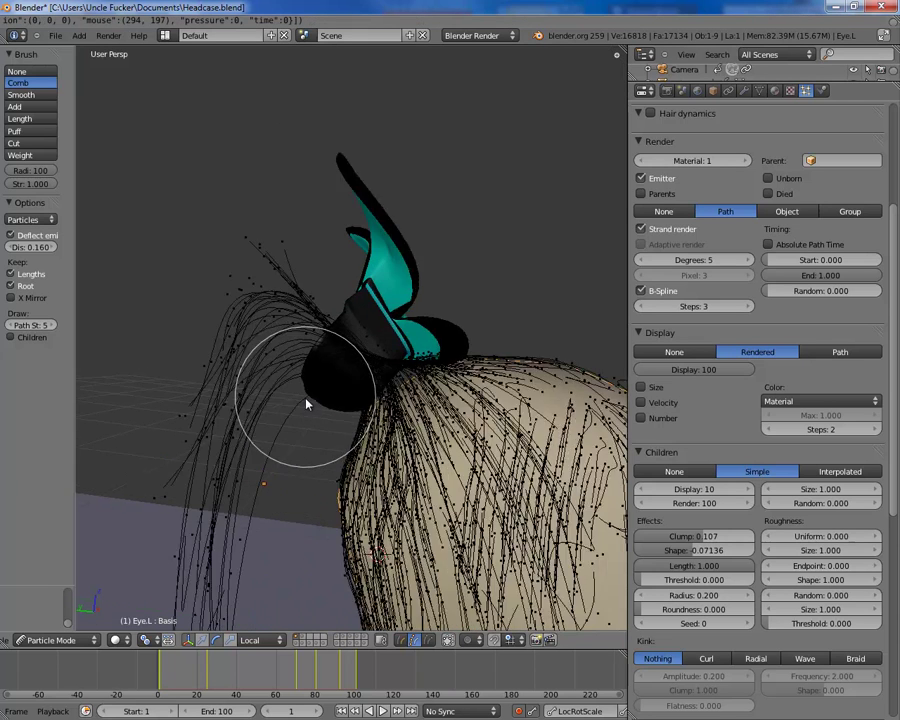
drag(317, 434, 332, 394)
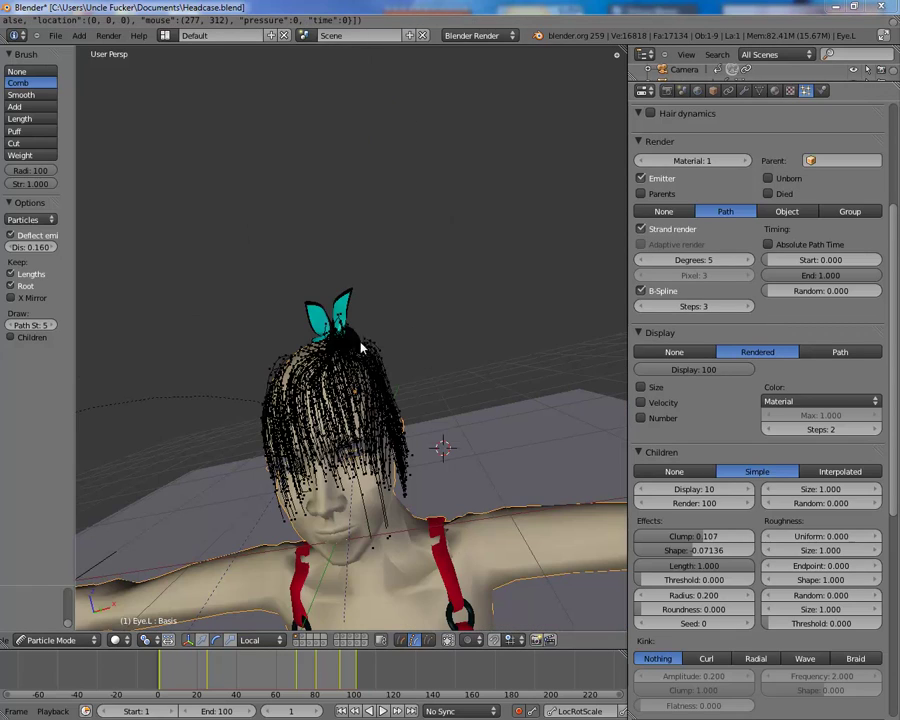
Step: Limit strand editing to the visible hair again and bring up a close front view of the fringe
mouse_move(313, 335)
middle_down()
mouse_move(400, 354)
mouse_move(335, 331)
mouse_move(344, 372)
mouse_move(350, 360)
middle_up()
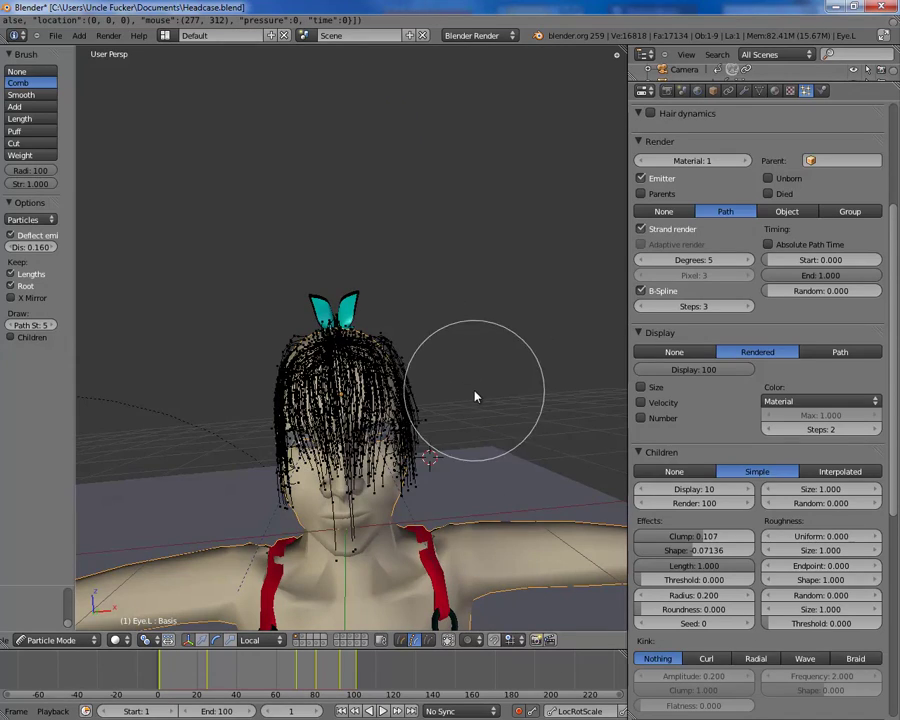
middle_drag(397, 436, 340, 262)
click(448, 640)
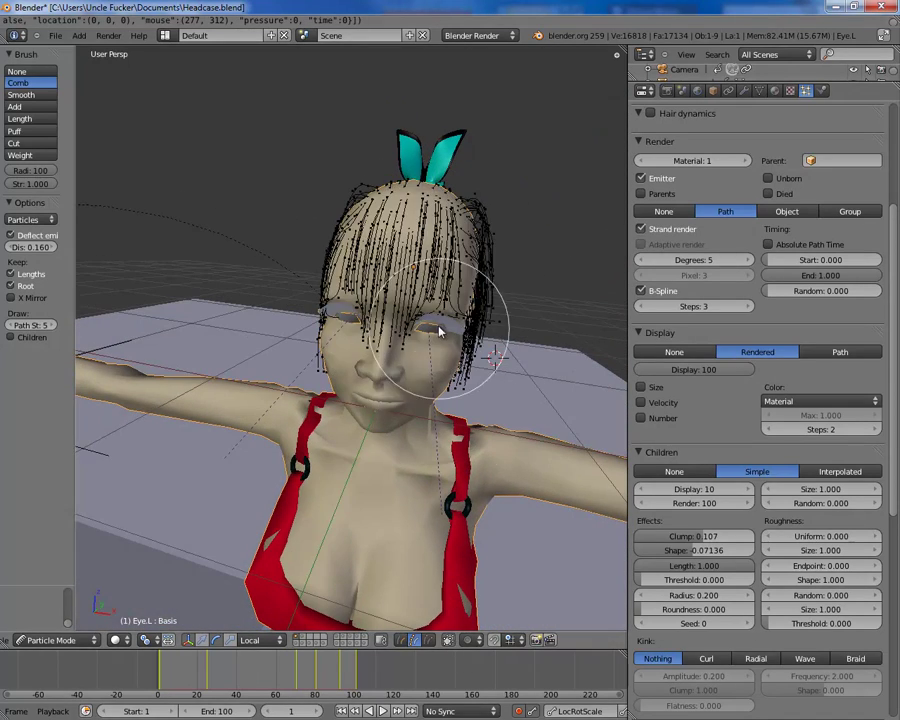
shift+middle_drag(432, 274, 411, 300)
scroll(343, 450, up, 6)
scroll(354, 464, down, 6)
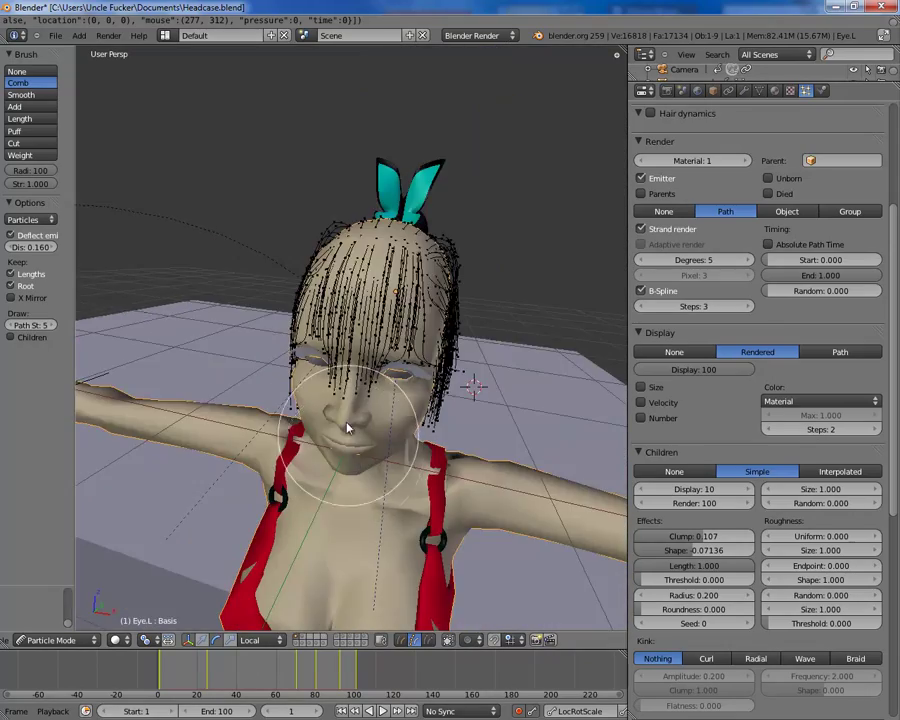
middle_drag(350, 427, 351, 402)
scroll(351, 398, up, 5)
middle_drag(345, 336, 385, 385)
key(KP_1)
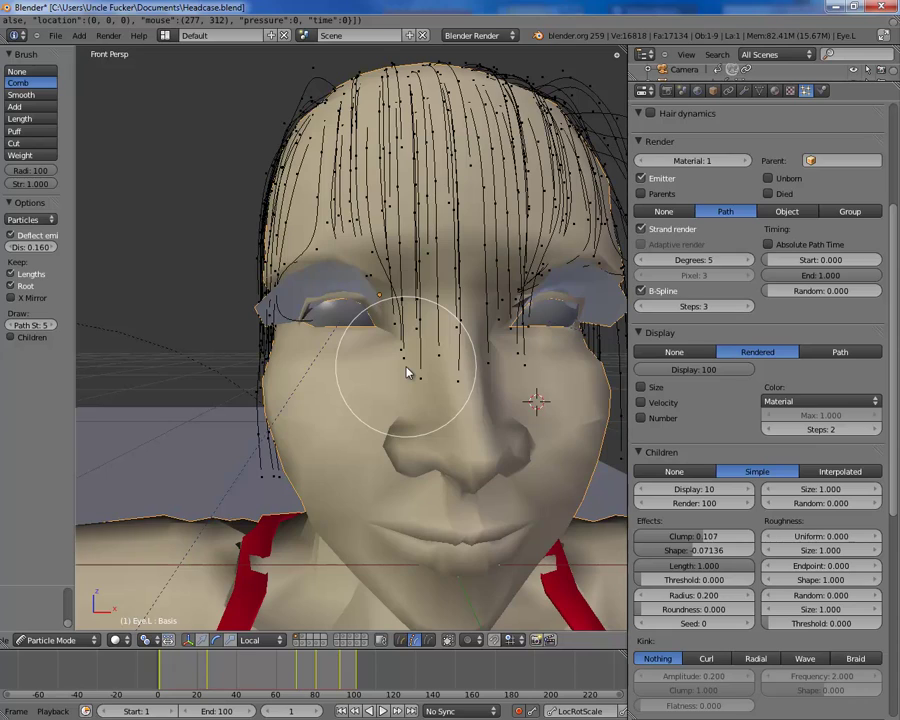
Step: Comb the stray strands beside the head downward so that they lie against it, with the Comb brush at radius 100
shift+middle_drag(422, 340, 409, 374)
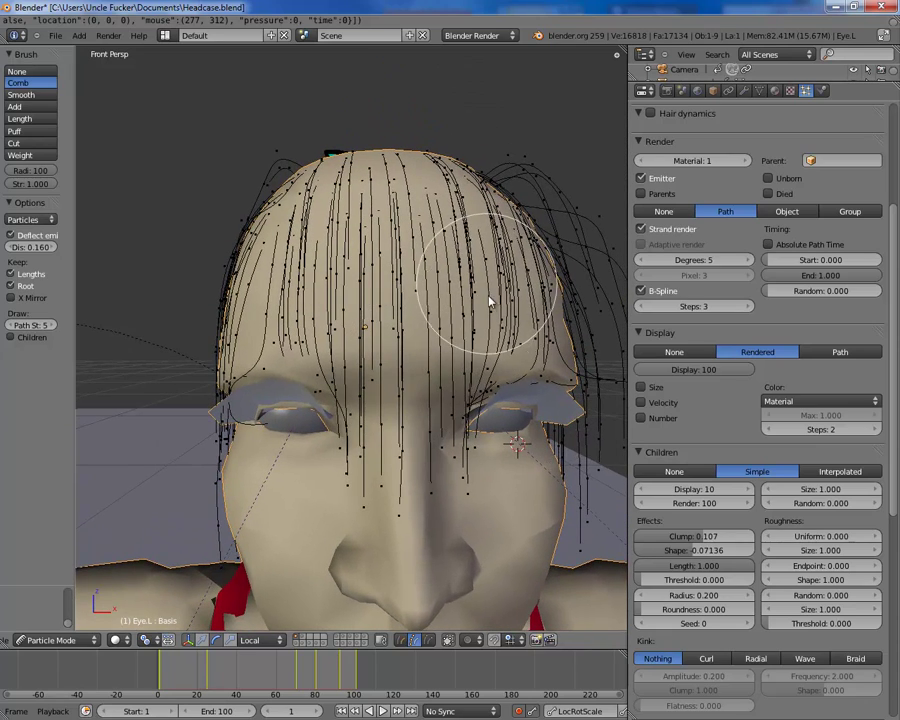
shift+middle_drag(484, 304, 458, 270)
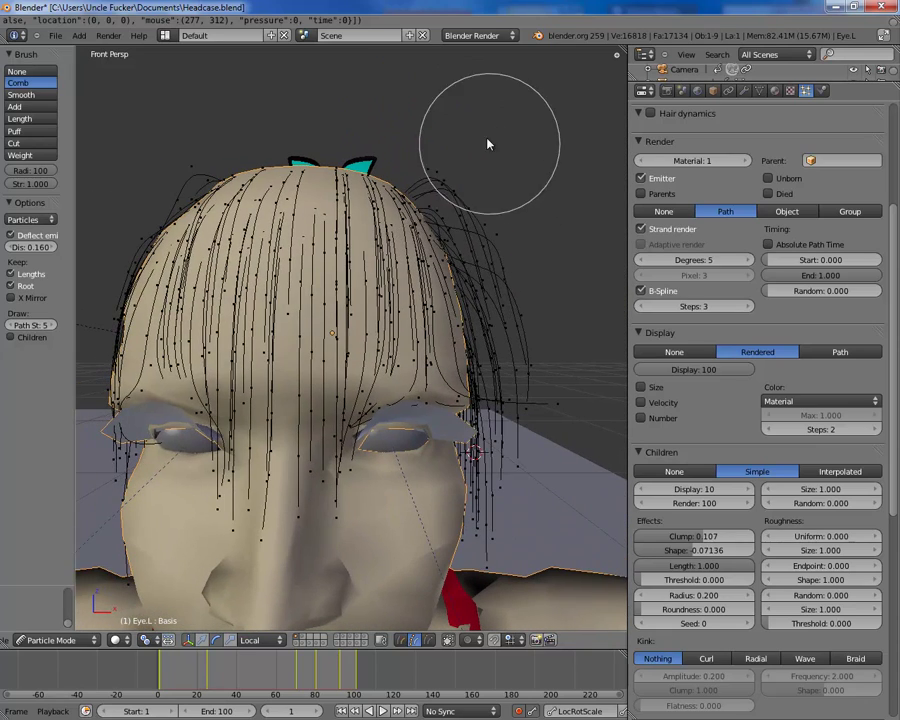
mouse_move(489, 145)
mouse_down()
mouse_move(482, 122)
mouse_move(522, 410)
mouse_move(518, 508)
mouse_up()
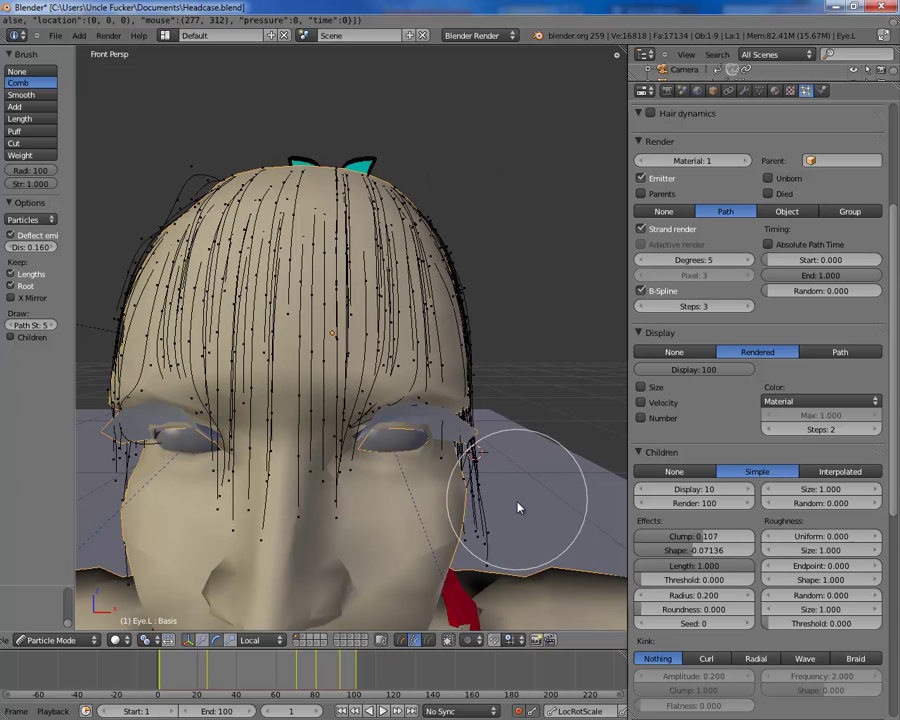
Step: Trim the fringe straight across the forehead above the eyebrows with the Cut brush at radius 65
middle_drag(297, 316, 318, 312)
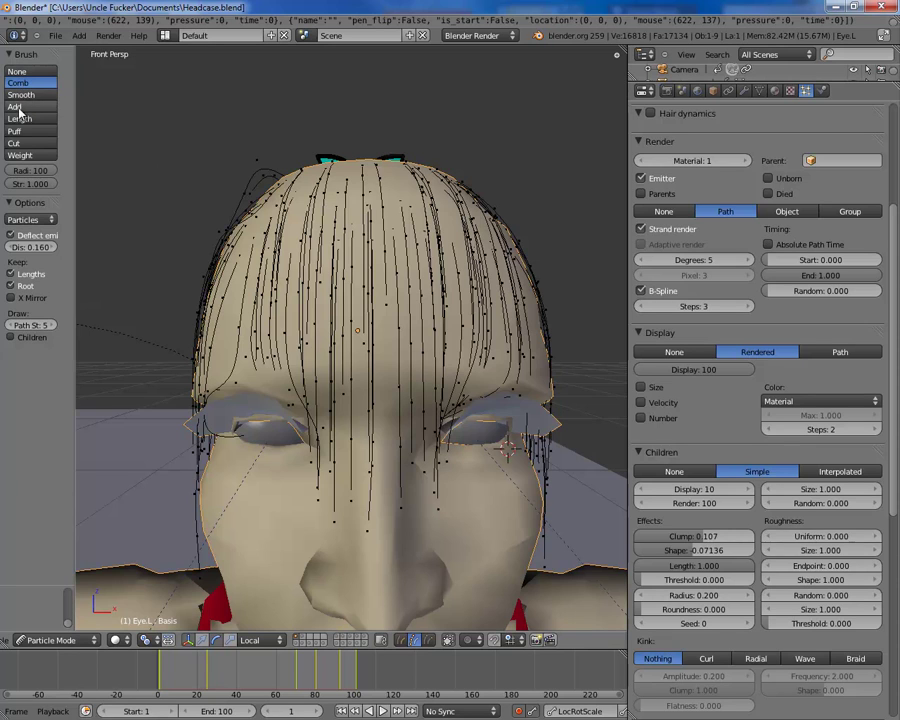
click(23, 132)
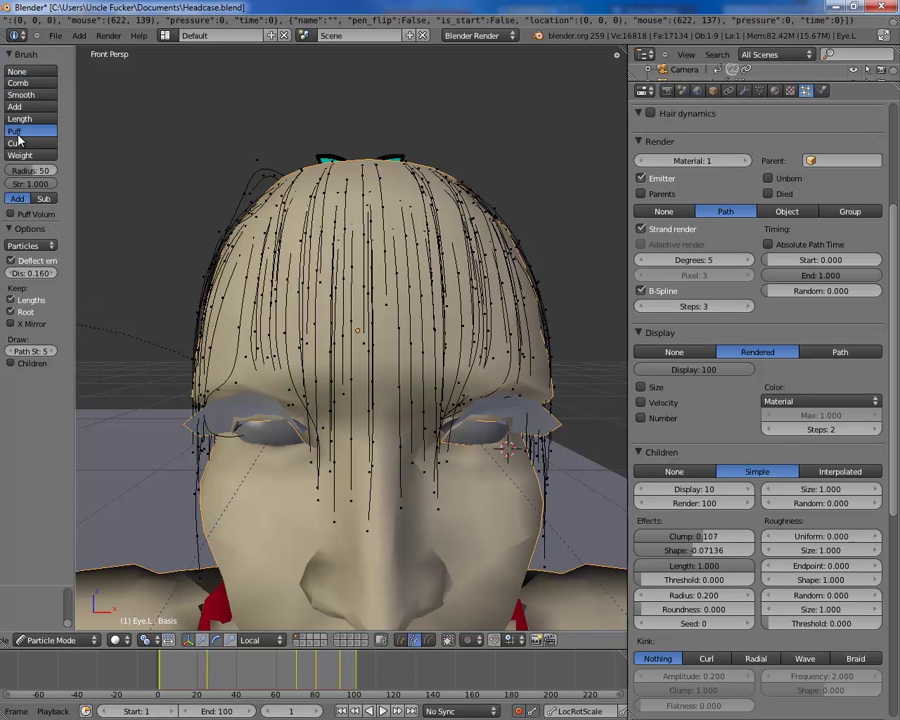
click(21, 143)
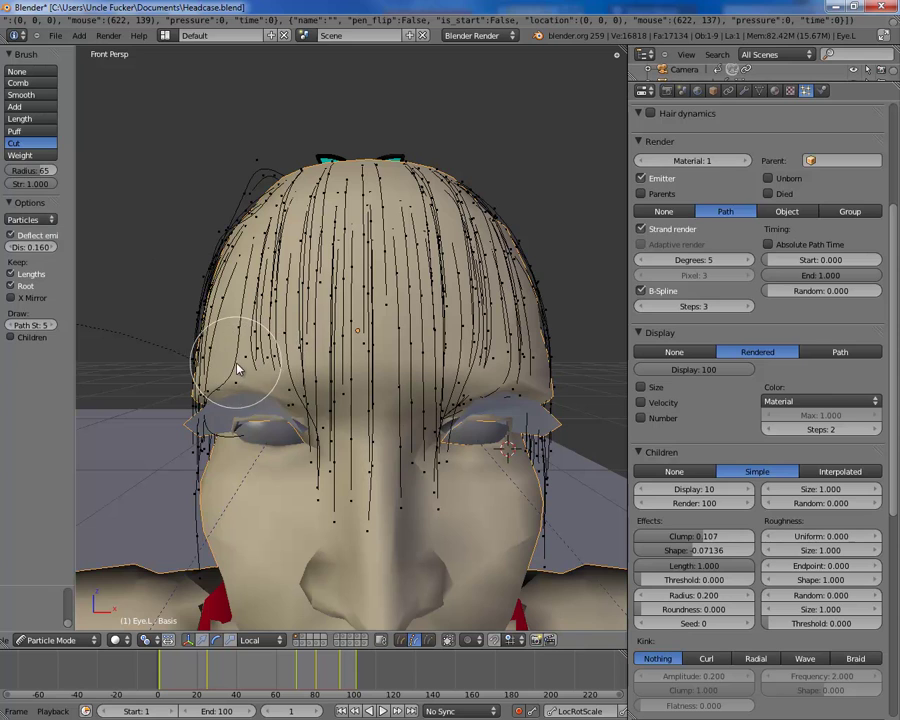
drag(237, 370, 482, 382)
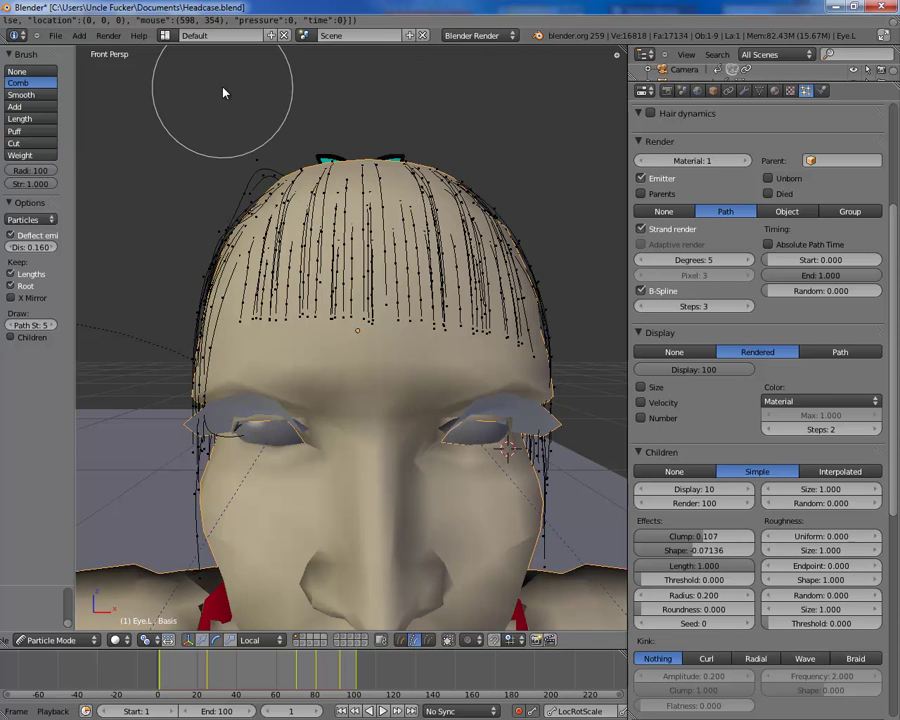
Step: Raise the emitter deflect distance to 0.620 and comb the fringe and side strands with the Comb brush at radius 100
drag(224, 93, 212, 141)
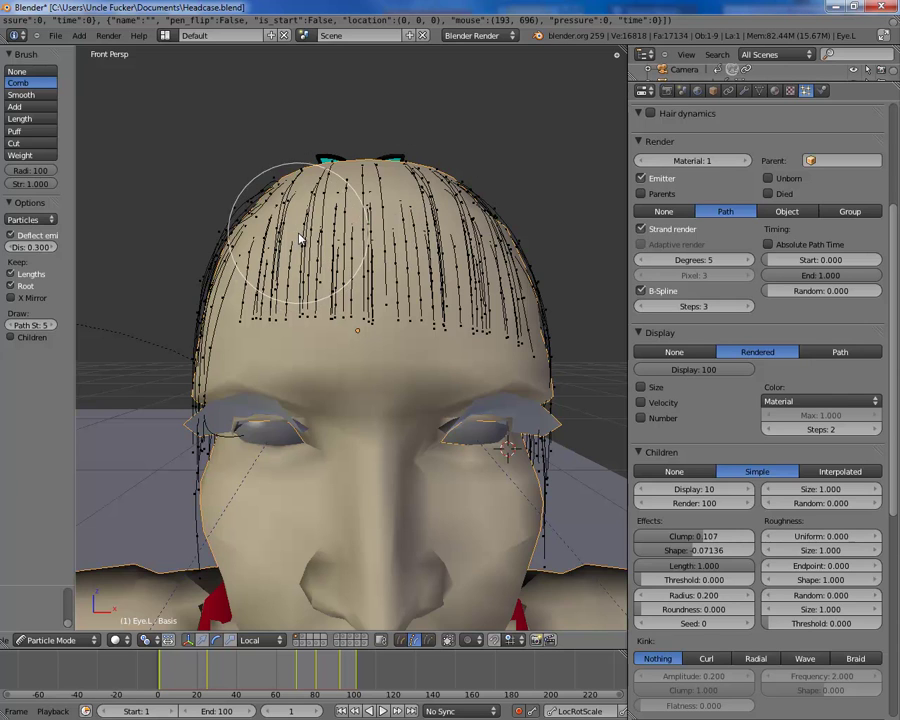
mouse_move(300, 258)
mouse_down()
mouse_move(414, 265)
mouse_move(476, 287)
mouse_move(442, 279)
mouse_move(272, 283)
mouse_move(388, 267)
mouse_move(410, 240)
mouse_move(360, 179)
mouse_move(388, 183)
mouse_up()
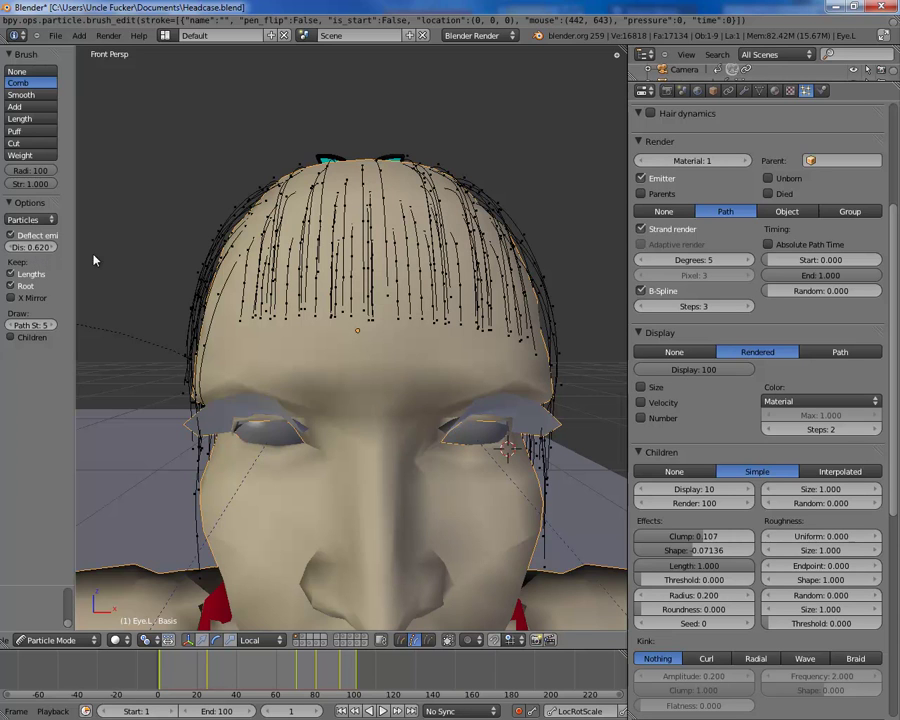
middle_drag(409, 280, 393, 296)
click(403, 318)
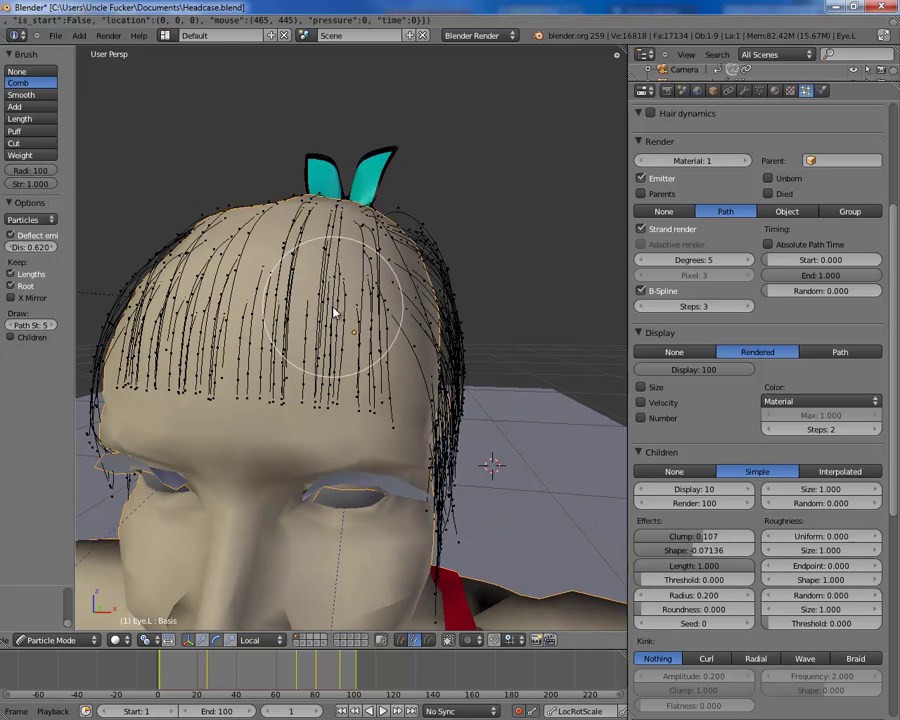
mouse_move(311, 306)
middle_down()
mouse_move(329, 325)
mouse_move(340, 306)
middle_up()
click(290, 295)
drag(338, 306, 335, 316)
Step: Display the child hairs during strand editing and check the hair's coverage around the head
mouse_move(335, 316)
middle_down()
mouse_move(278, 325)
mouse_move(245, 278)
middle_up()
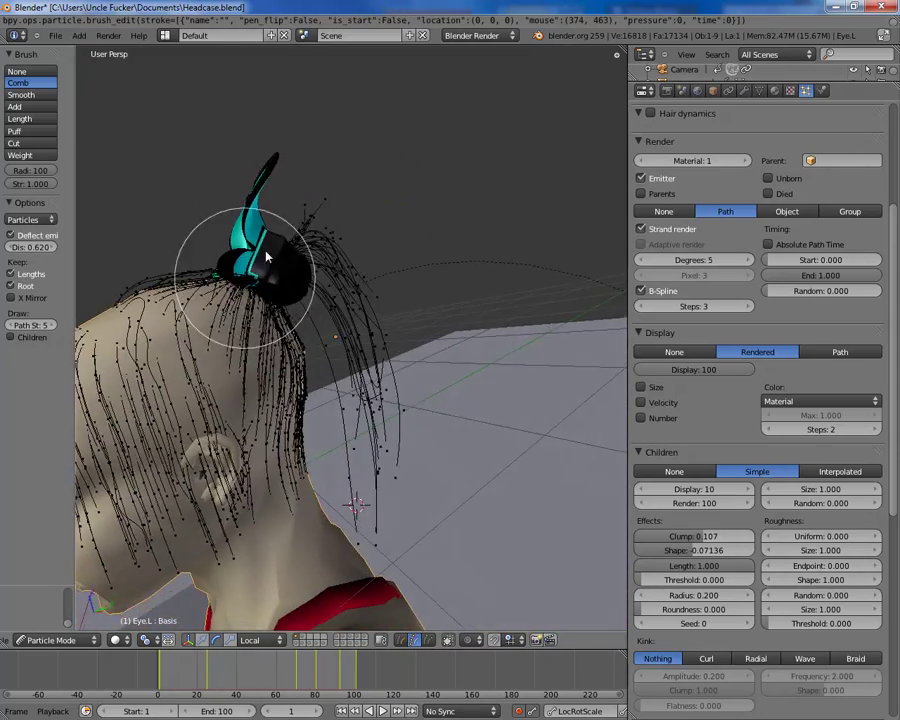
mouse_move(283, 238)
middle_down()
mouse_move(381, 237)
mouse_move(382, 291)
middle_up()
mouse_move(381, 448)
middle_down()
mouse_move(366, 484)
mouse_move(357, 474)
middle_up()
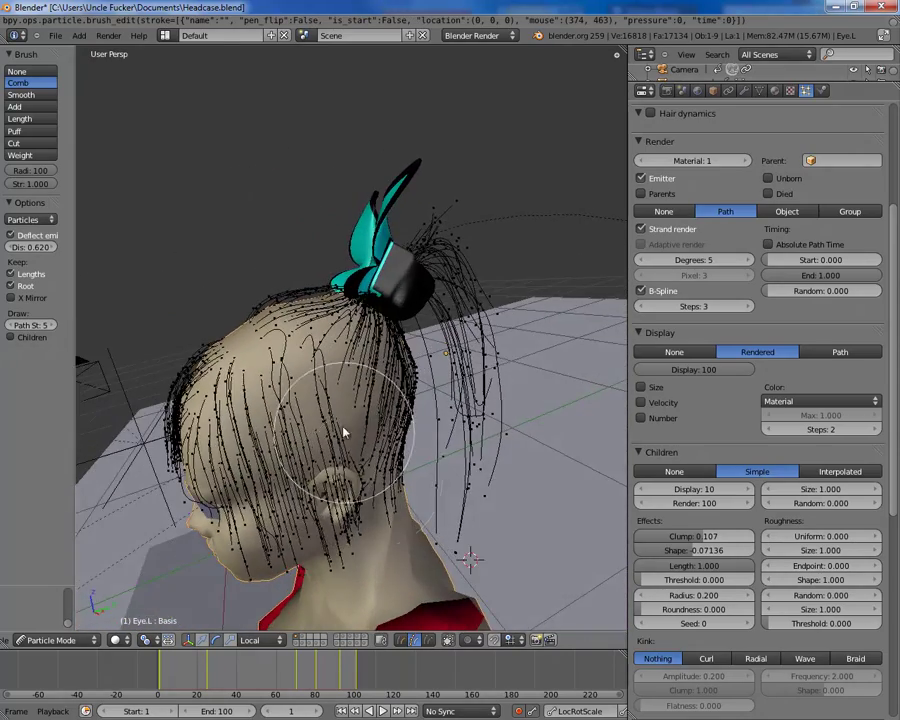
scroll(344, 430, up, 3)
middle_drag(314, 395, 376, 518)
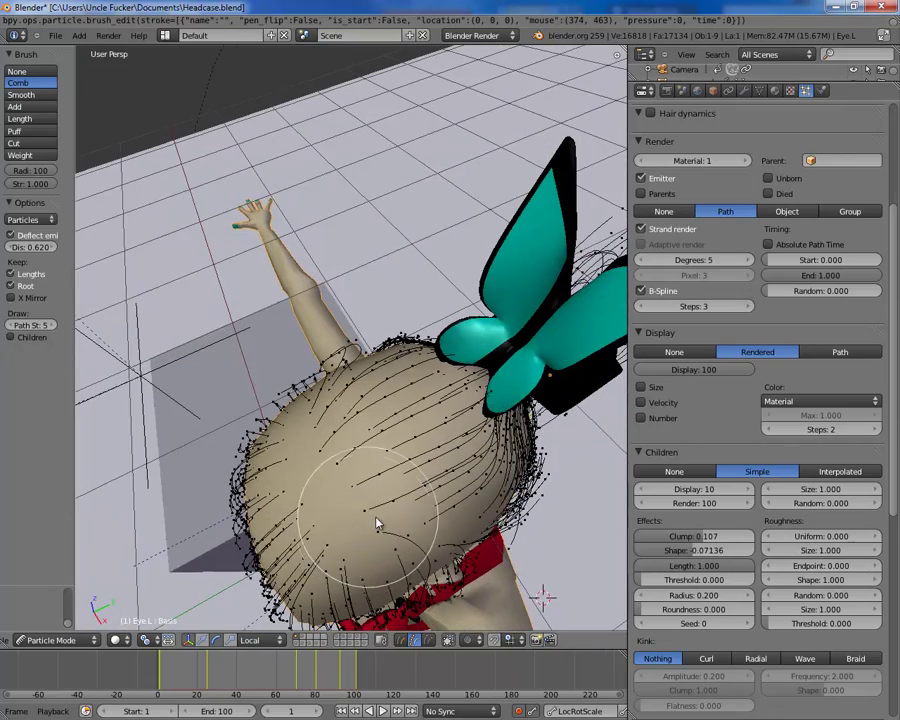
click(11, 338)
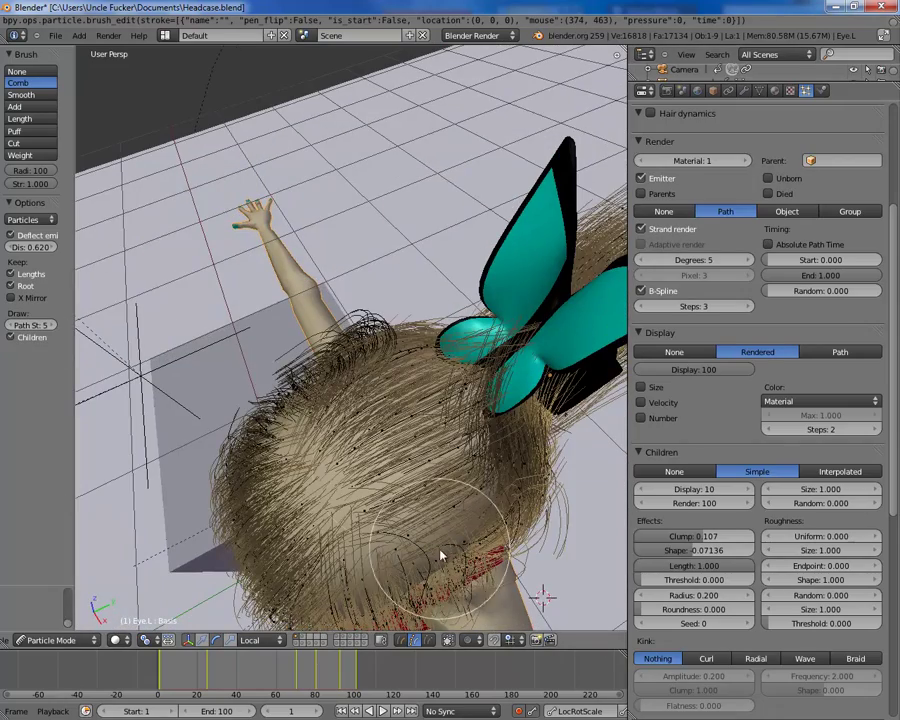
middle_drag(312, 488, 260, 265)
scroll(307, 320, up, 1)
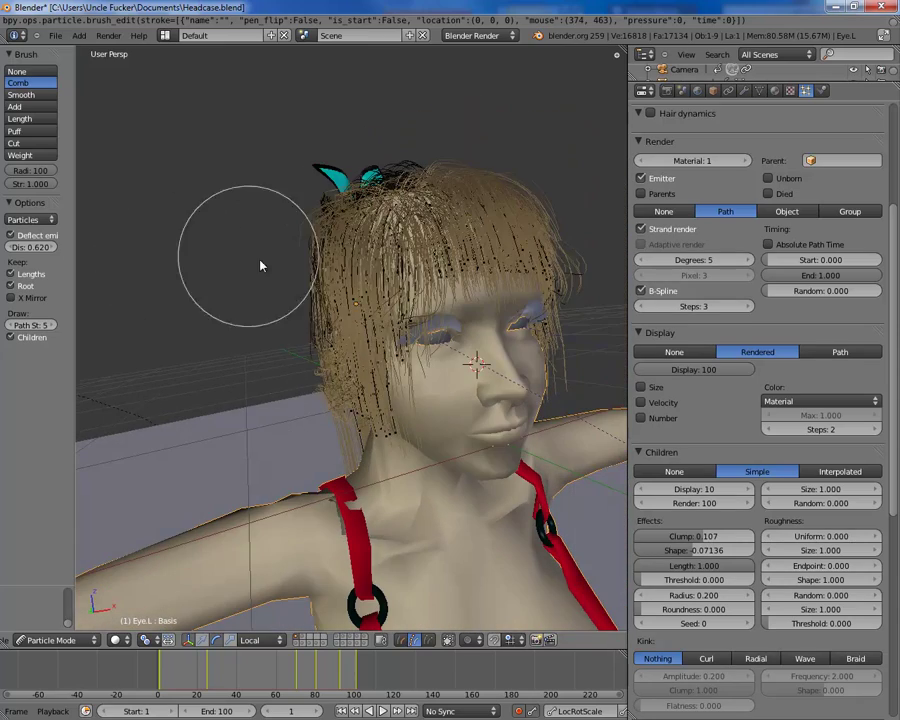
Step: Trim the side strands covering the ear with the Cut brush at radius 65 and a deflect distance of 0.100
scroll(332, 391, up, 2)
drag(321, 364, 360, 560)
key(ctrl+z)
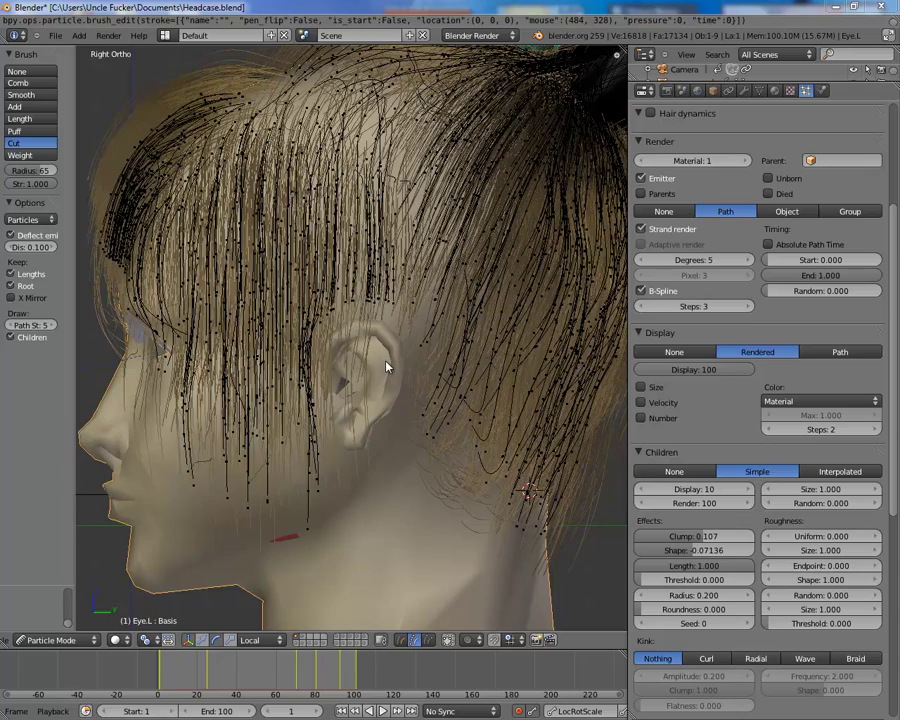
Step: Return the model to Object Mode and view the hairstyle from the front and side in perspective
middle_drag(391, 367, 418, 370)
key(KP_5)
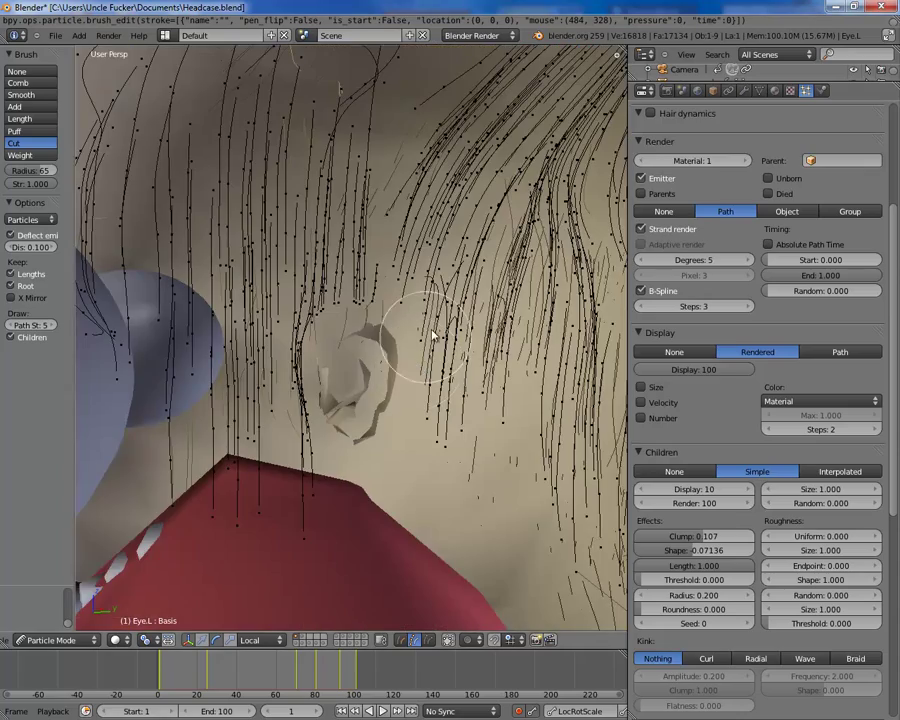
scroll(391, 412, down, 8)
mouse_move(383, 418)
middle_down()
mouse_move(506, 434)
mouse_move(440, 455)
mouse_move(516, 418)
mouse_move(383, 434)
mouse_move(253, 420)
mouse_move(265, 483)
middle_up()
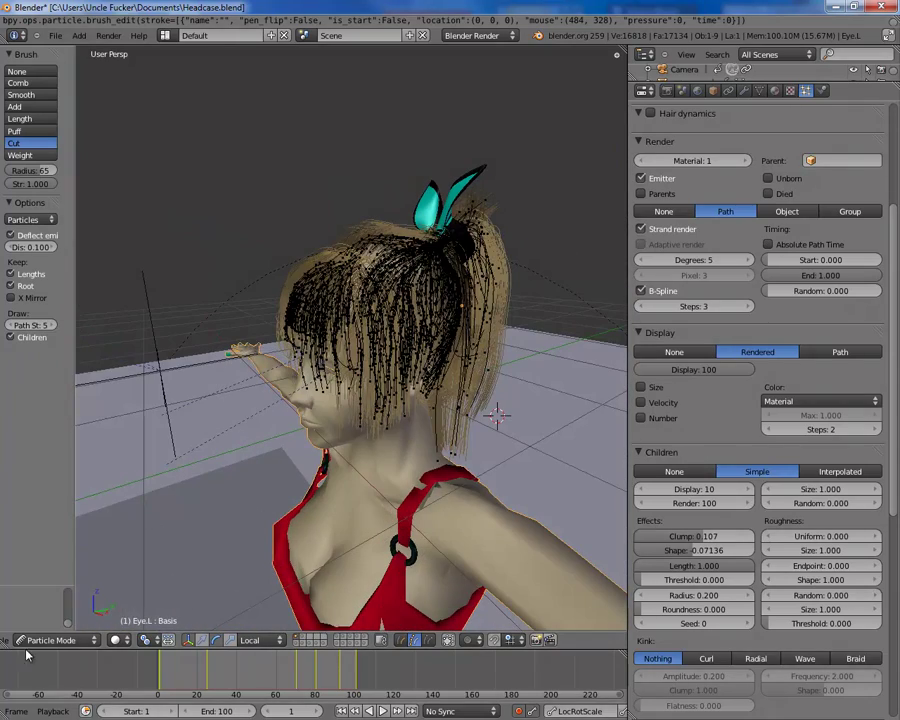
click(33, 642)
click(48, 627)
middle_drag(300, 420, 360, 370)
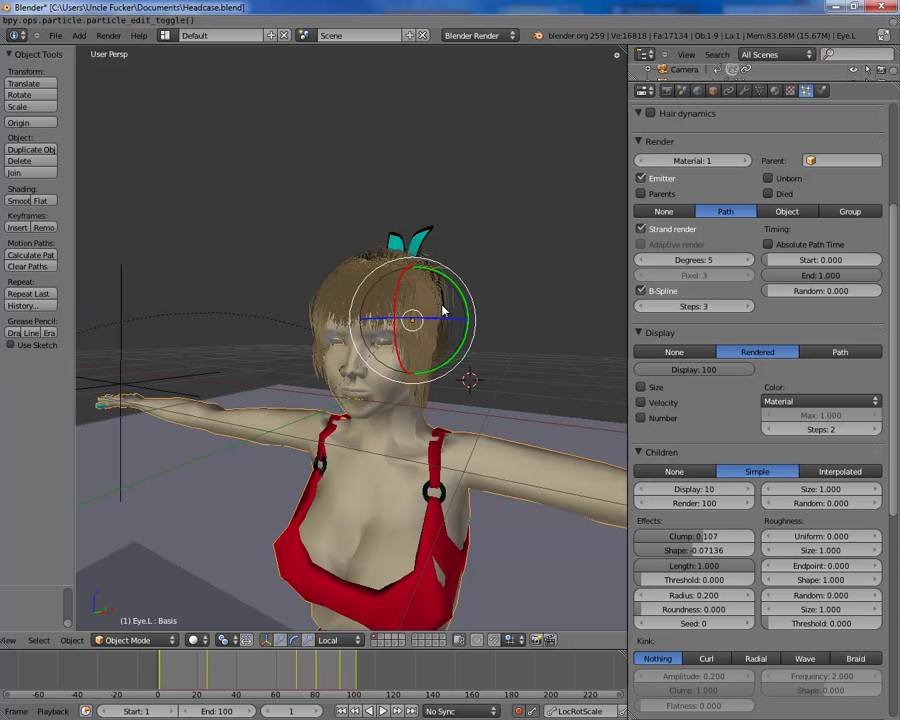
middle_drag(448, 320, 437, 282)
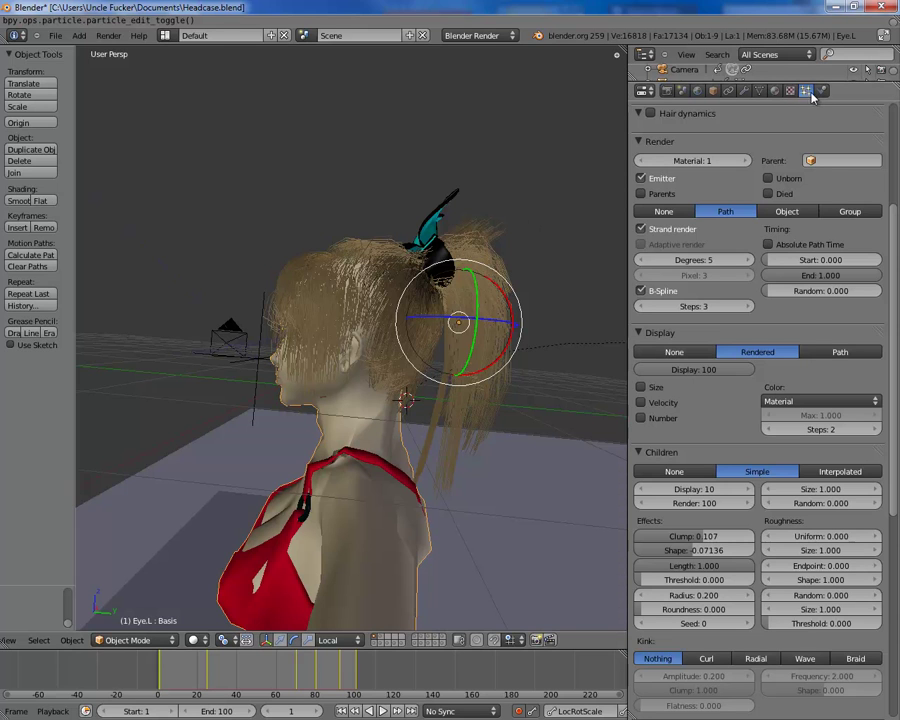
Step: Look through the particle system's children, field weights, force field and vertex group settings
drag(893, 272, 873, 489)
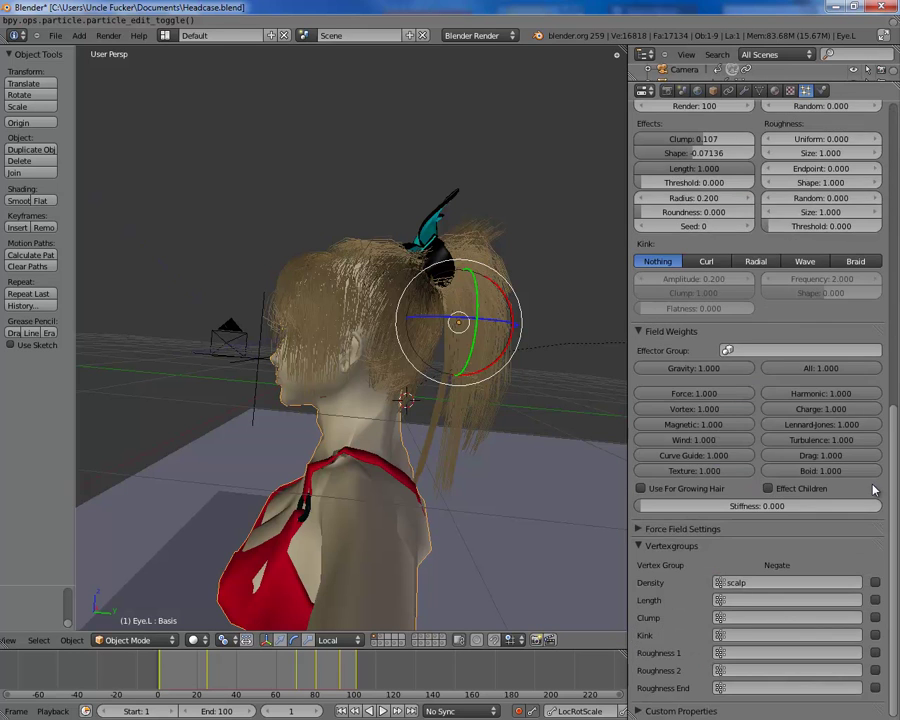
scroll(700, 340, up, 5)
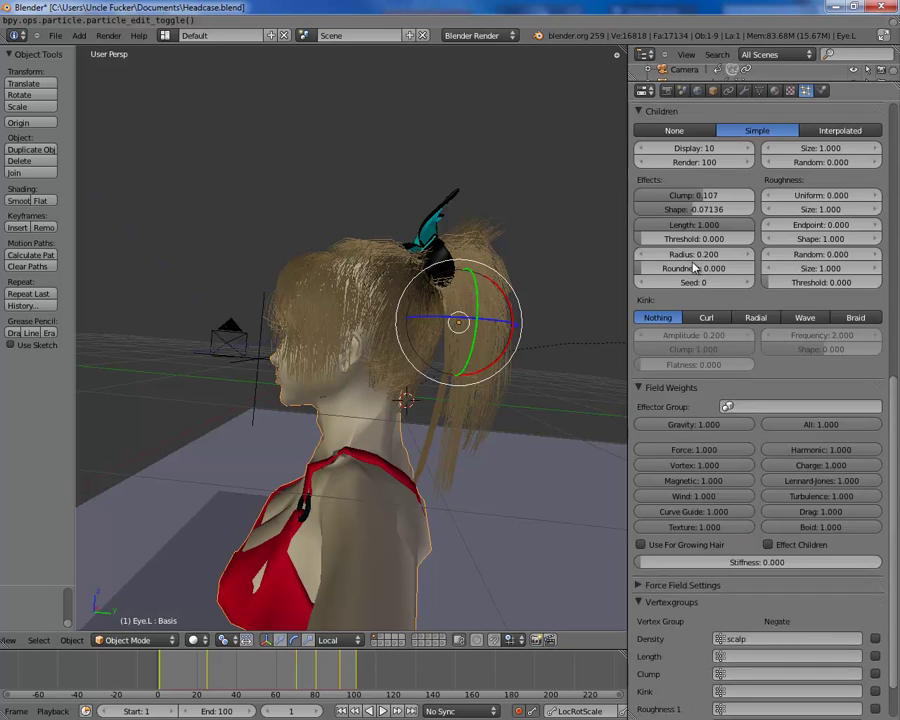
click(660, 252)
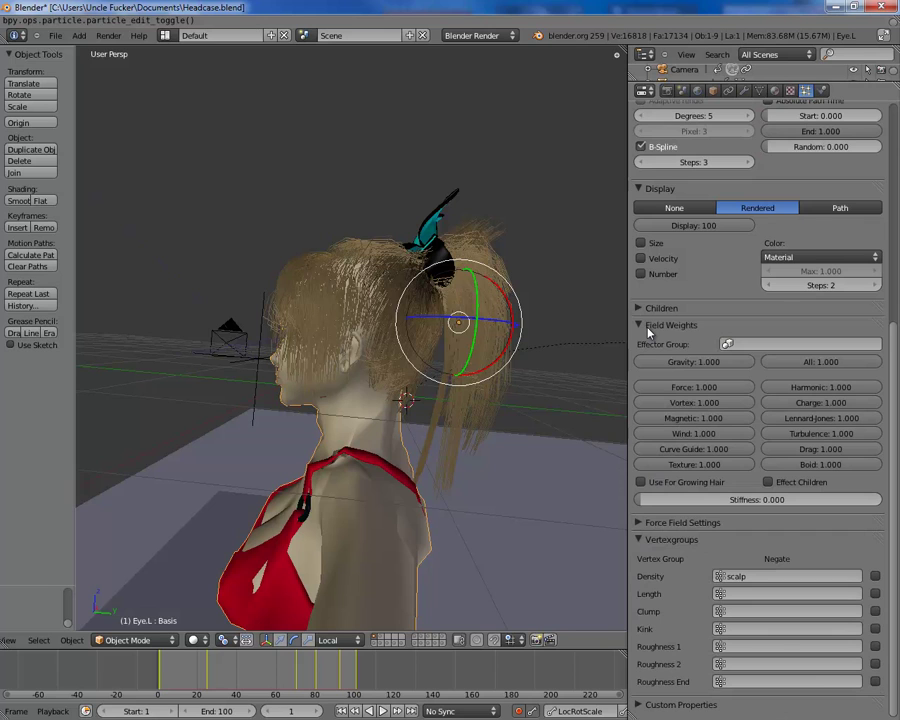
click(649, 524)
scroll(652, 495, down, 2)
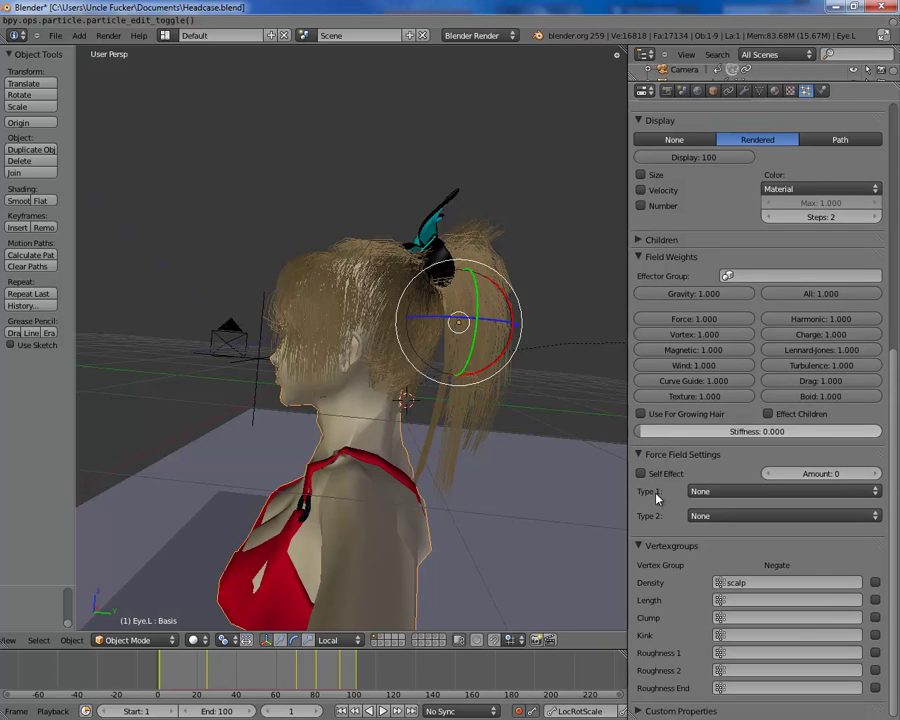
click(640, 545)
scroll(668, 432, up, 5)
scroll(668, 432, up, 7)
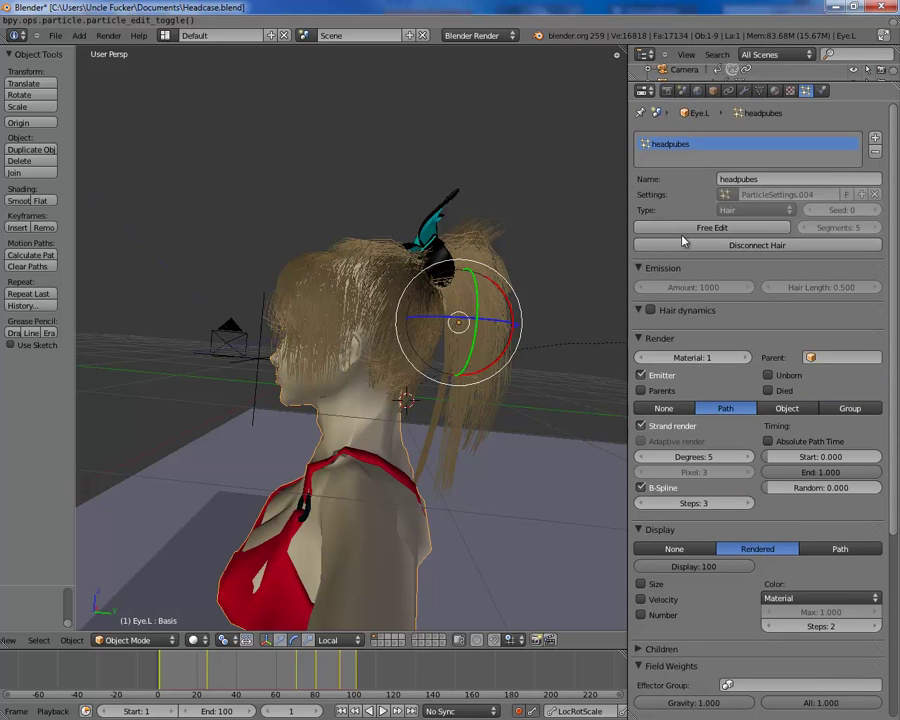
Step: Enable hair dynamics on the head hair particle system and set its stiffness to 10
click(651, 311)
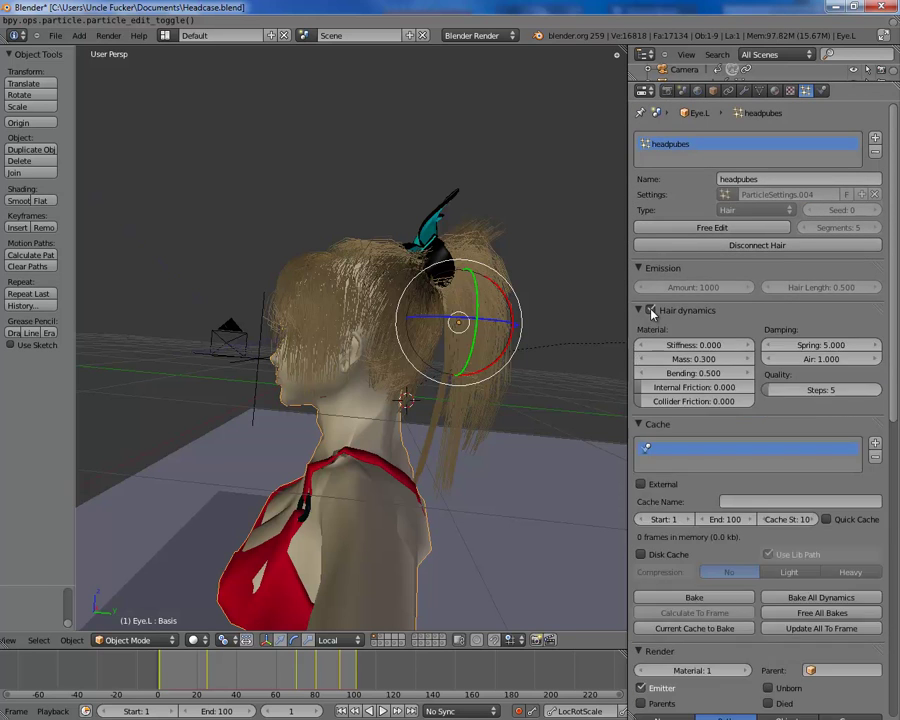
click(694, 347)
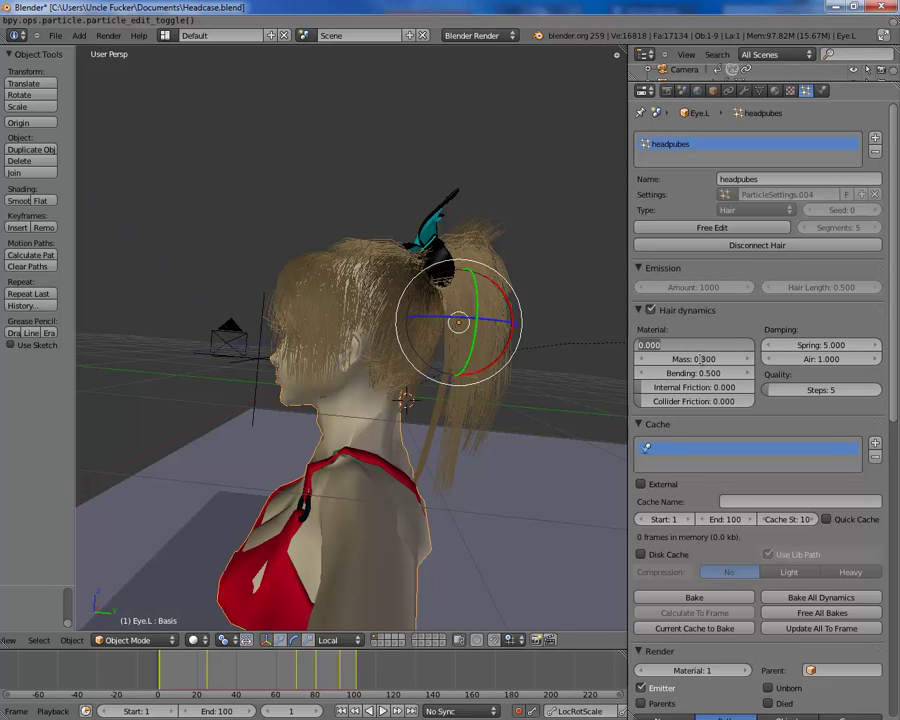
key(Return)
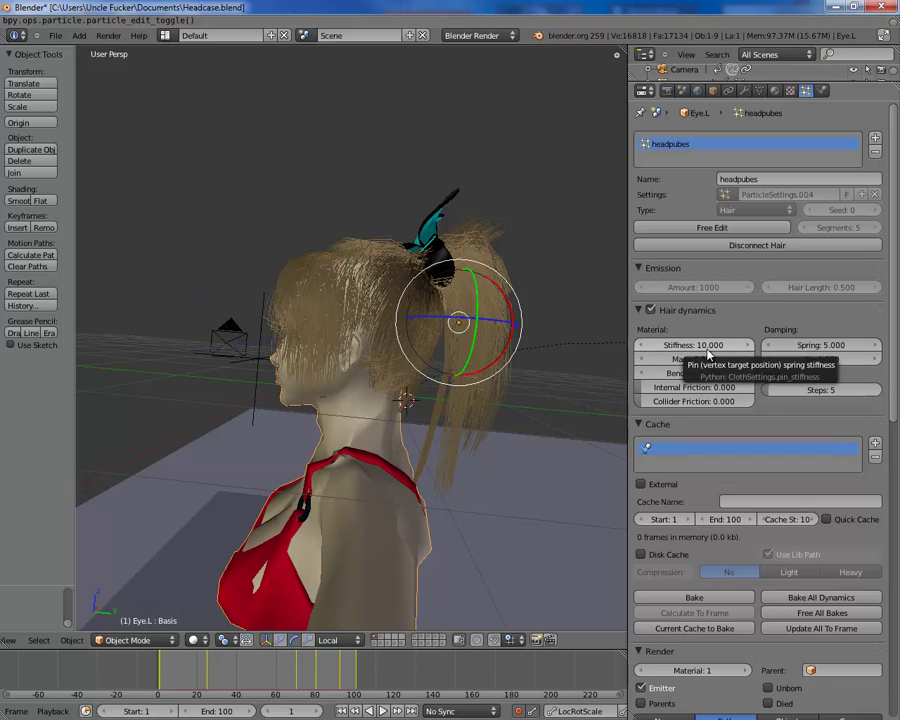
click(711, 345)
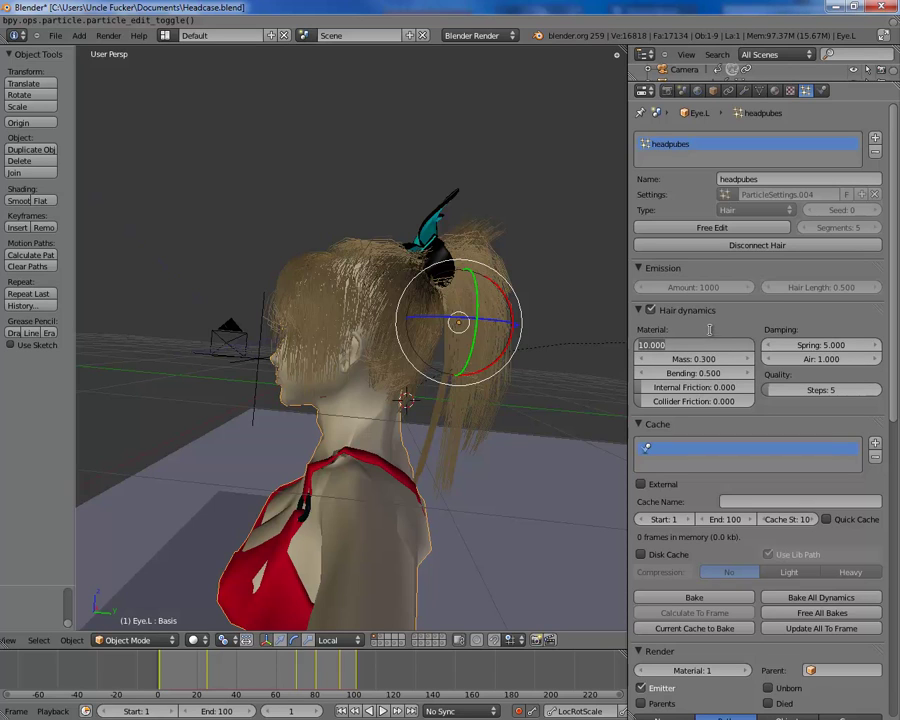
click(710, 330)
right_click(706, 348)
click(738, 328)
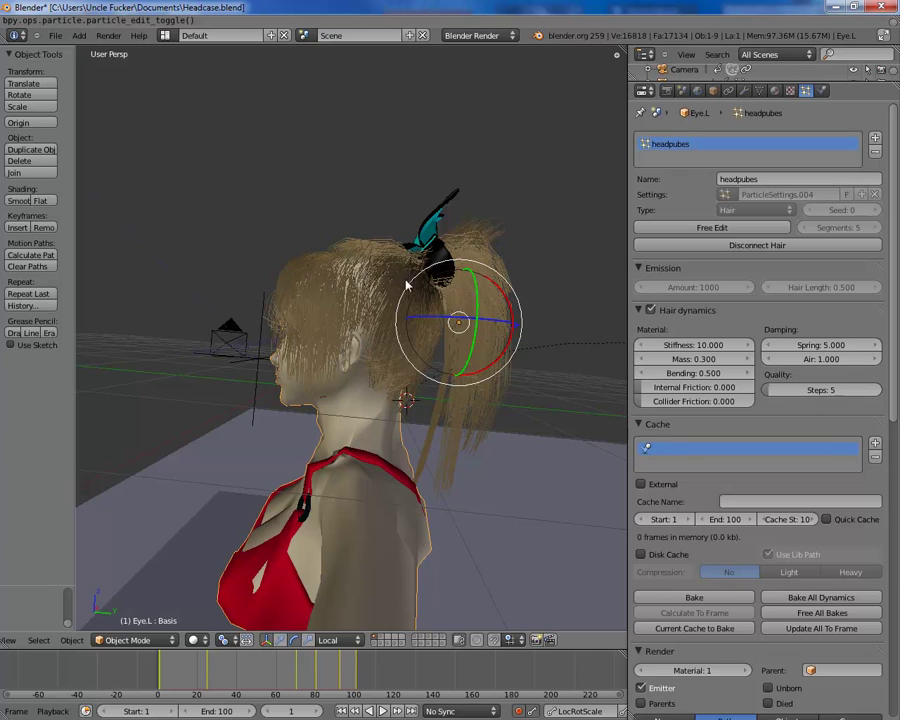
Step: Set the hair dynamics internal friction to 0.536 and the collider friction to 0.399
middle_drag(393, 345, 538, 412)
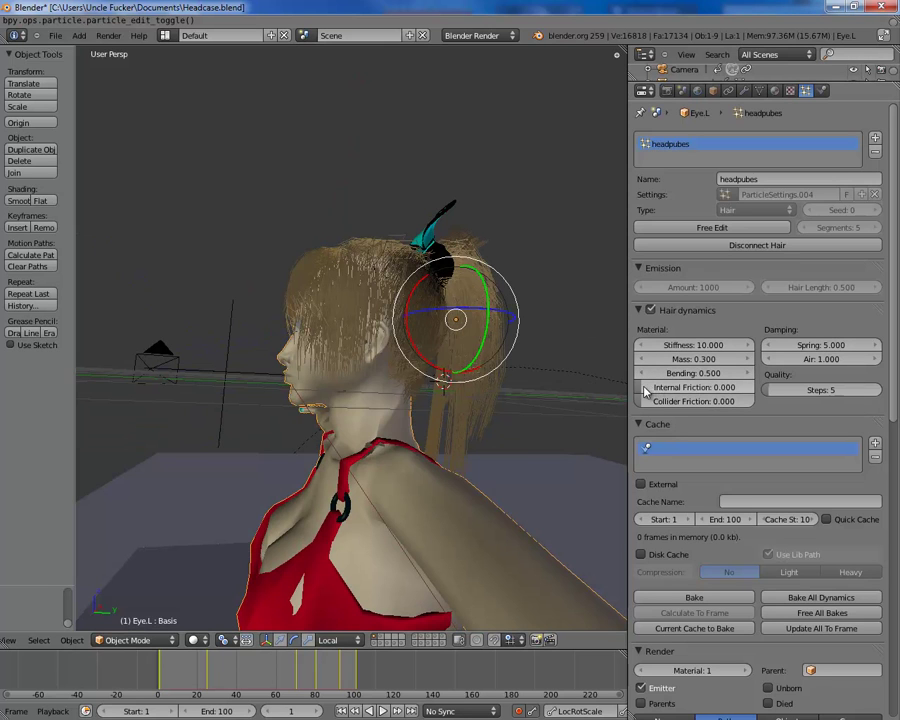
drag(645, 390, 709, 390)
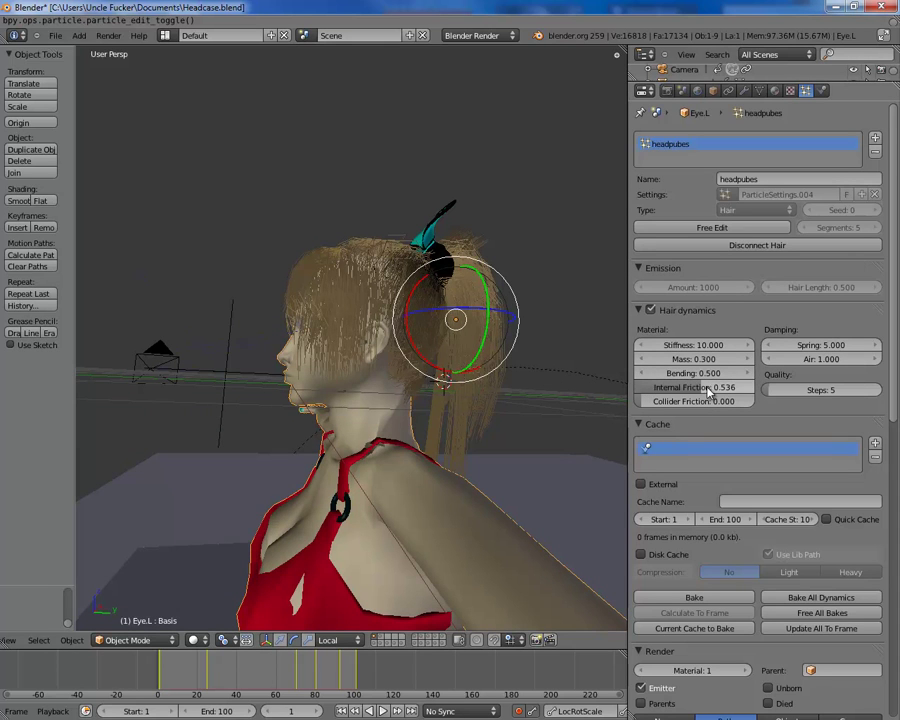
middle_drag(396, 386, 376, 466)
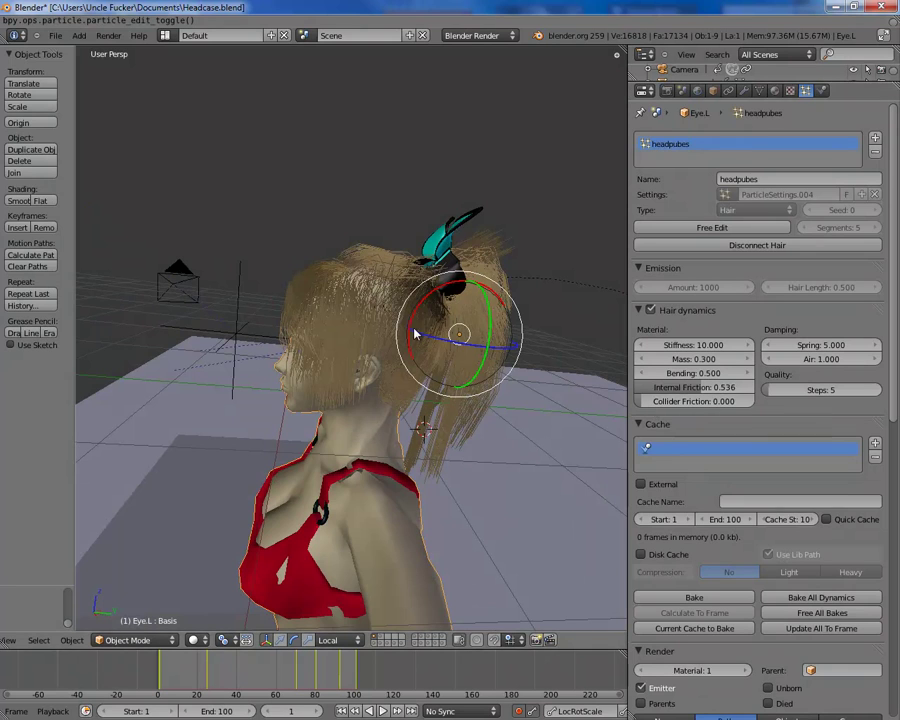
middle_drag(414, 334, 394, 336)
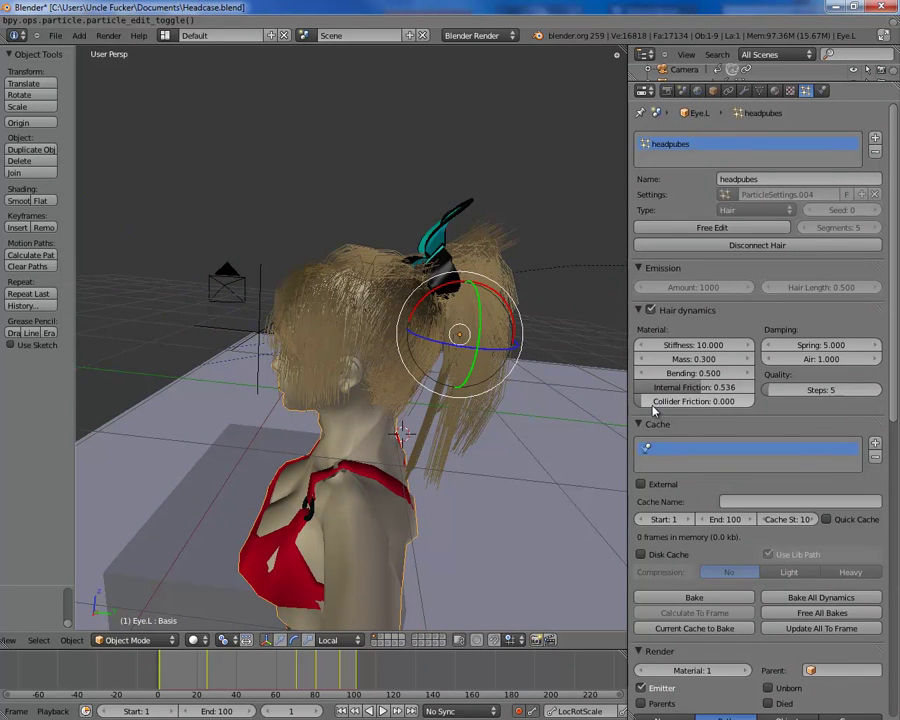
drag(646, 405, 690, 414)
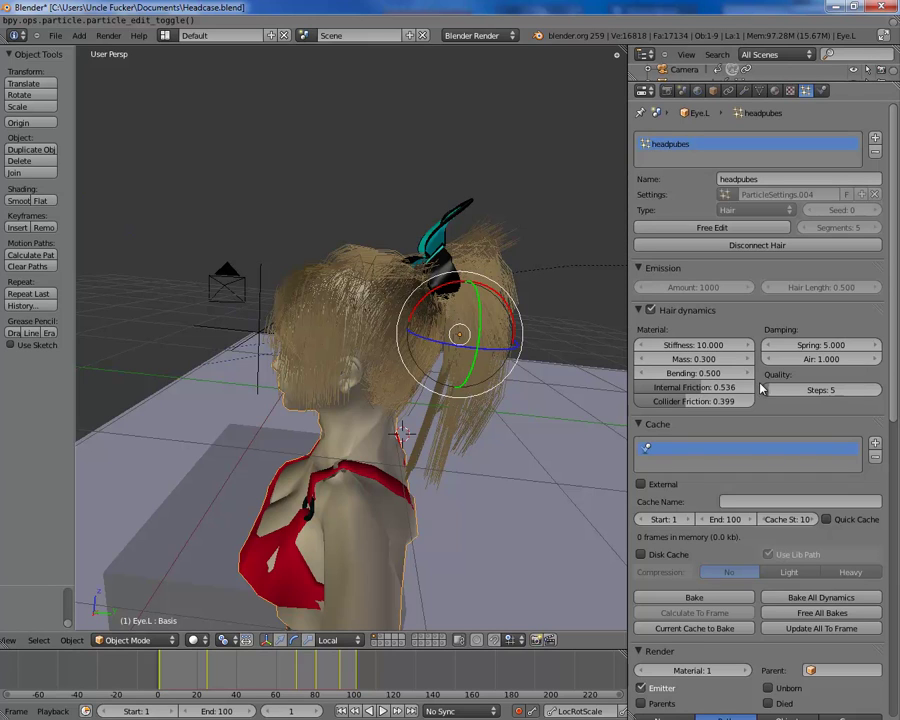
Step: Set the hair dynamics spring damping to 20
click(822, 345)
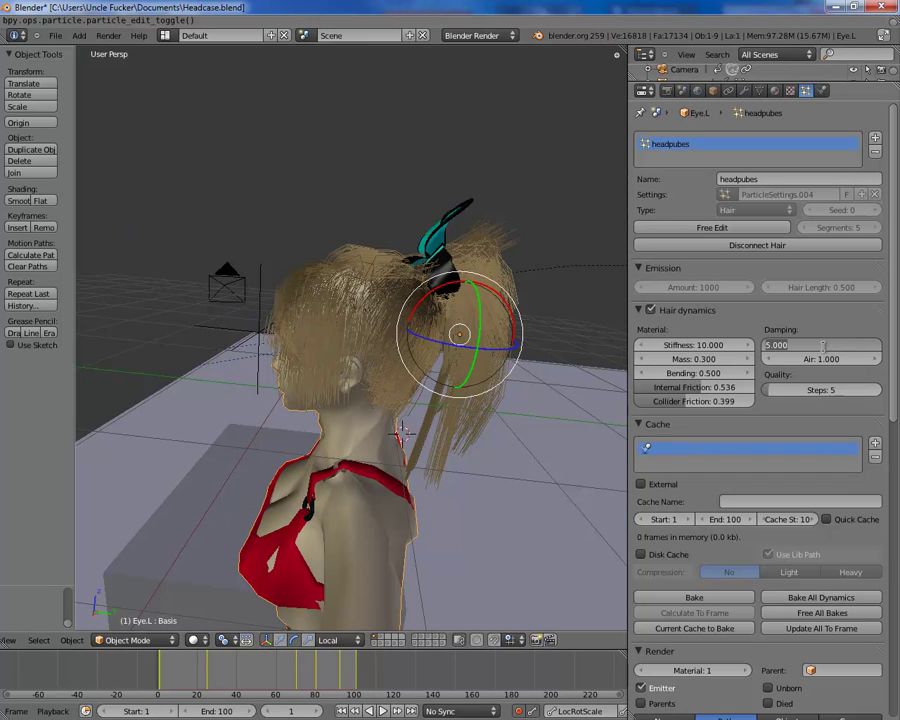
text(20)
key(Return)
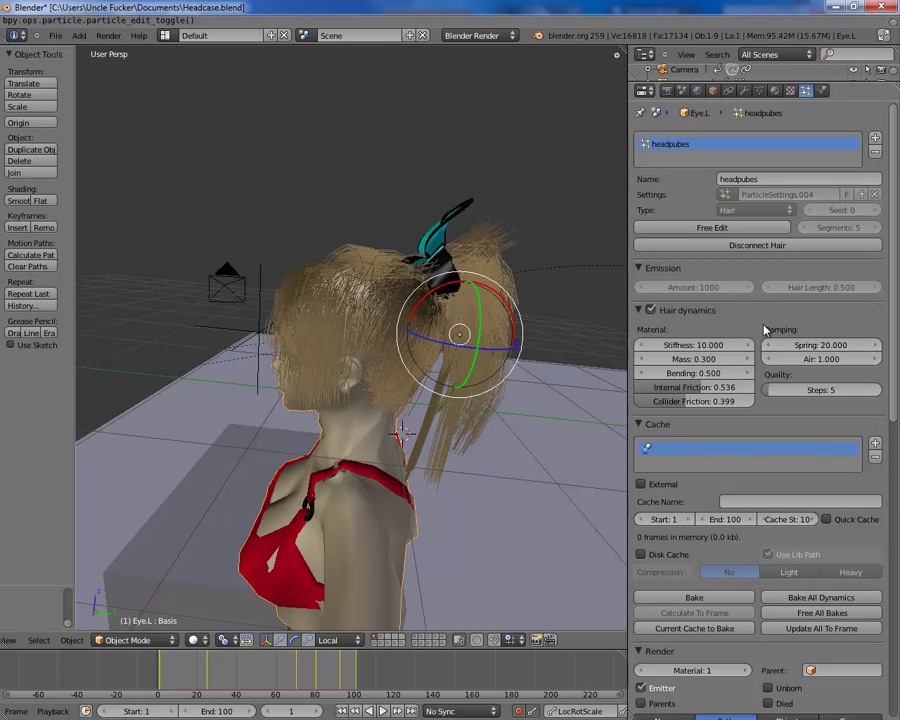
middle_drag(368, 388, 441, 413)
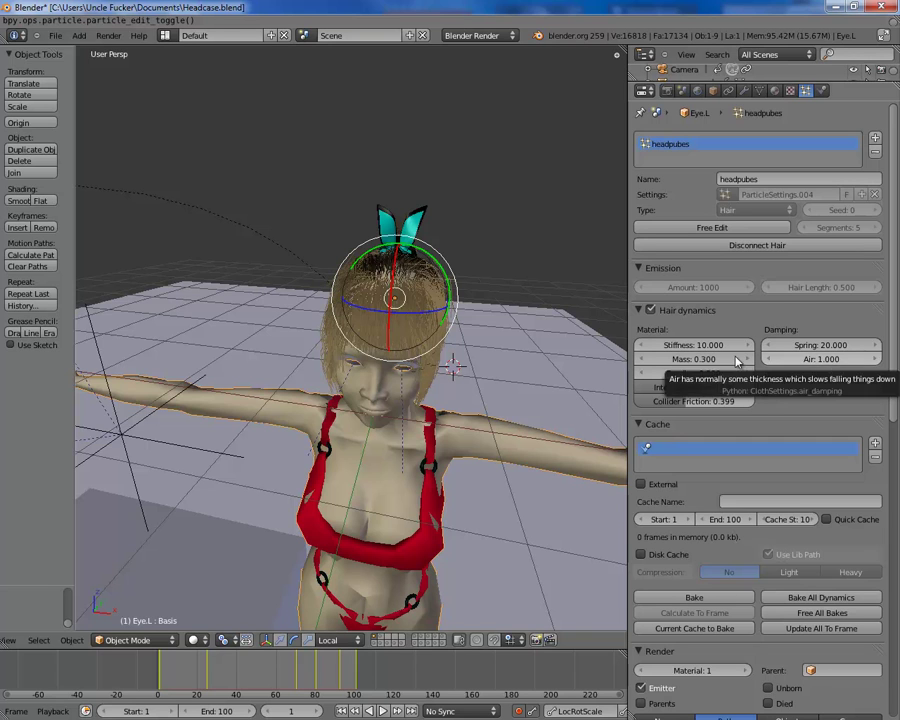
middle_drag(538, 412, 219, 264)
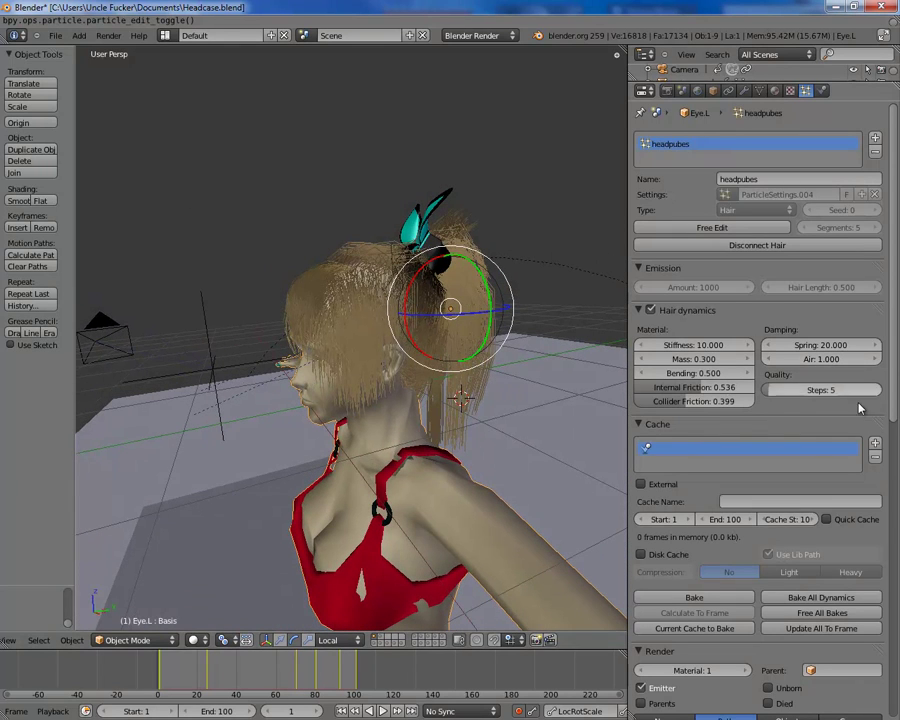
scroll(836, 407, down, 2)
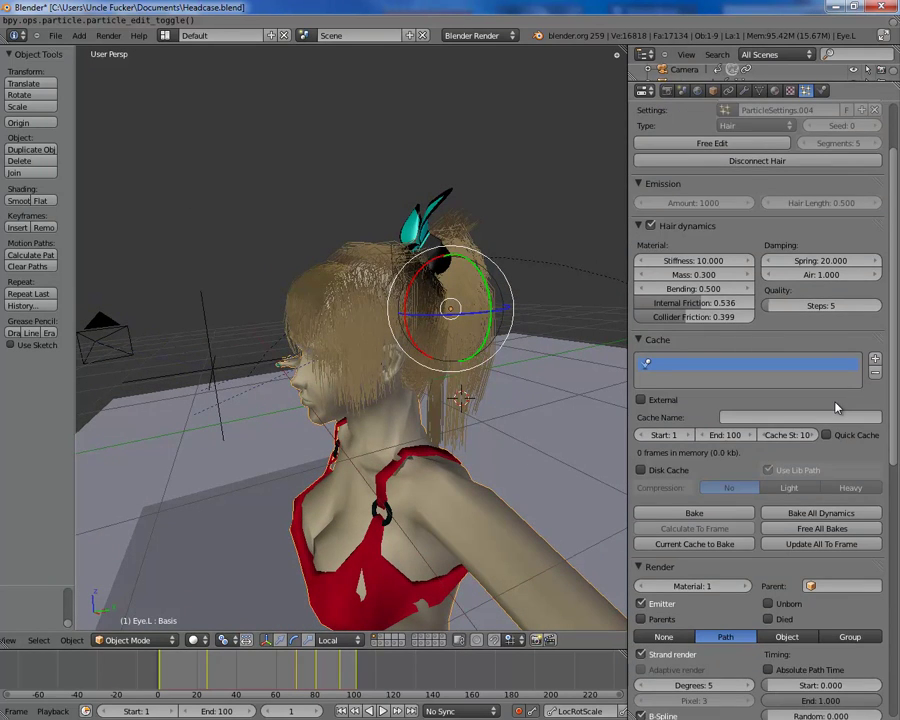
scroll(836, 407, down, 2)
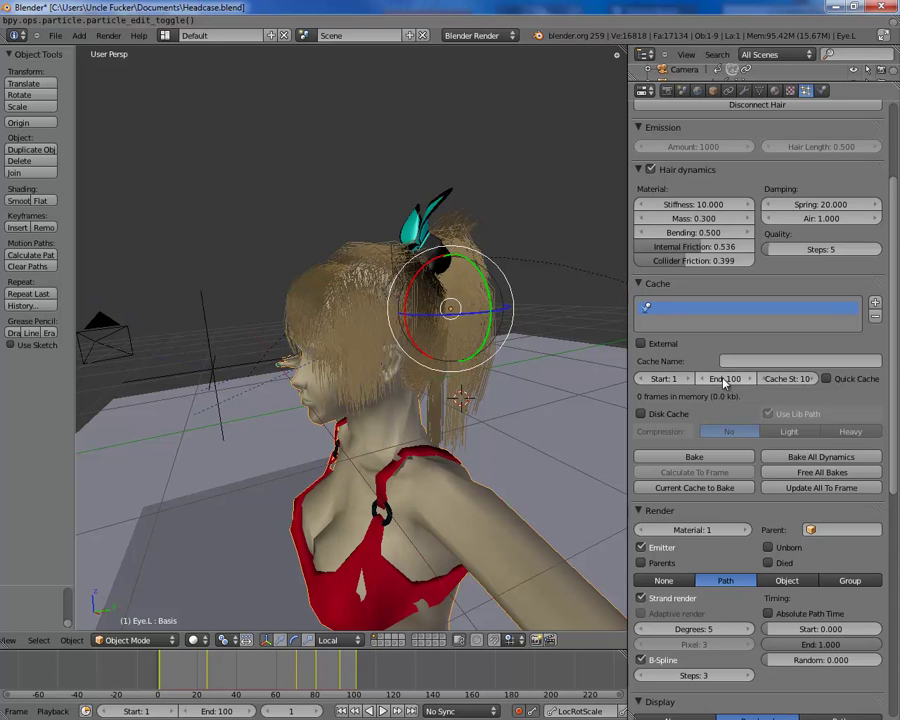
middle_drag(400, 450, 446, 460)
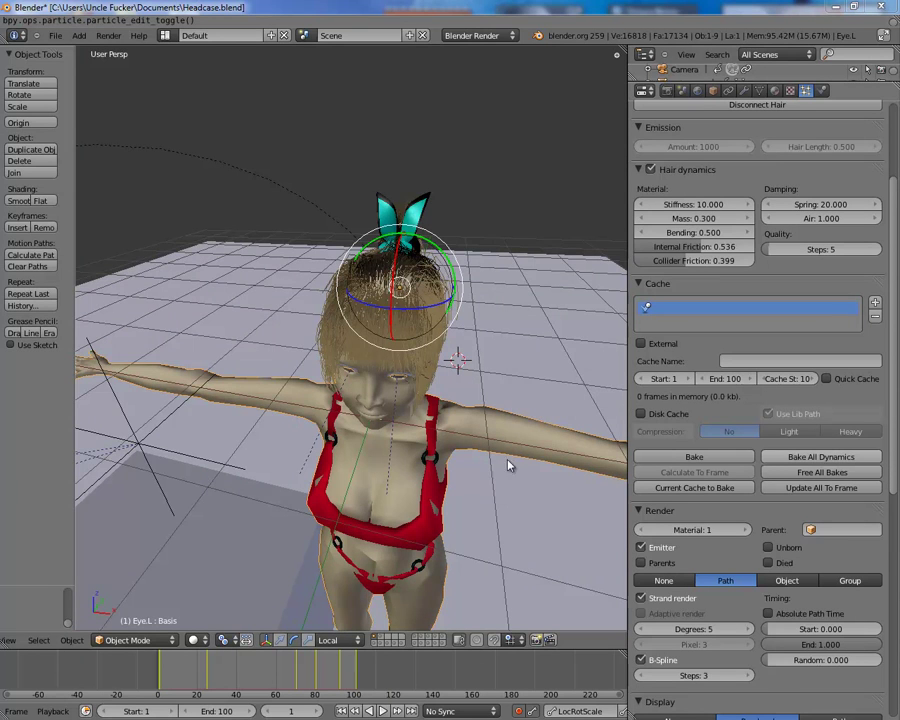
Step: Switch the head to Particle Mode, choose the Weight brush, and hide the child hairs
middle_drag(508, 465, 390, 410)
click(132, 640)
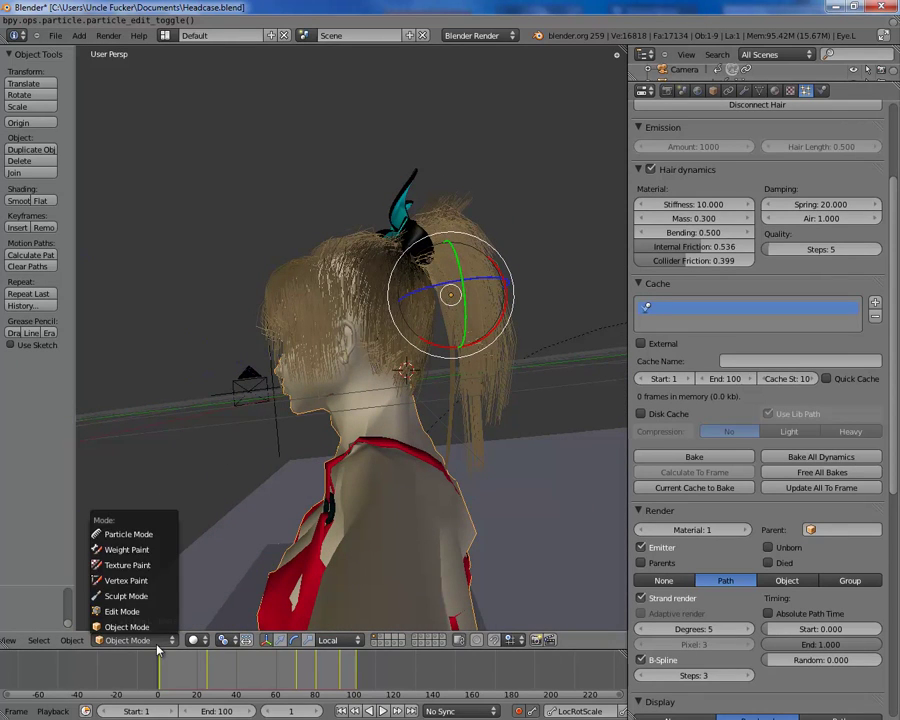
click(130, 535)
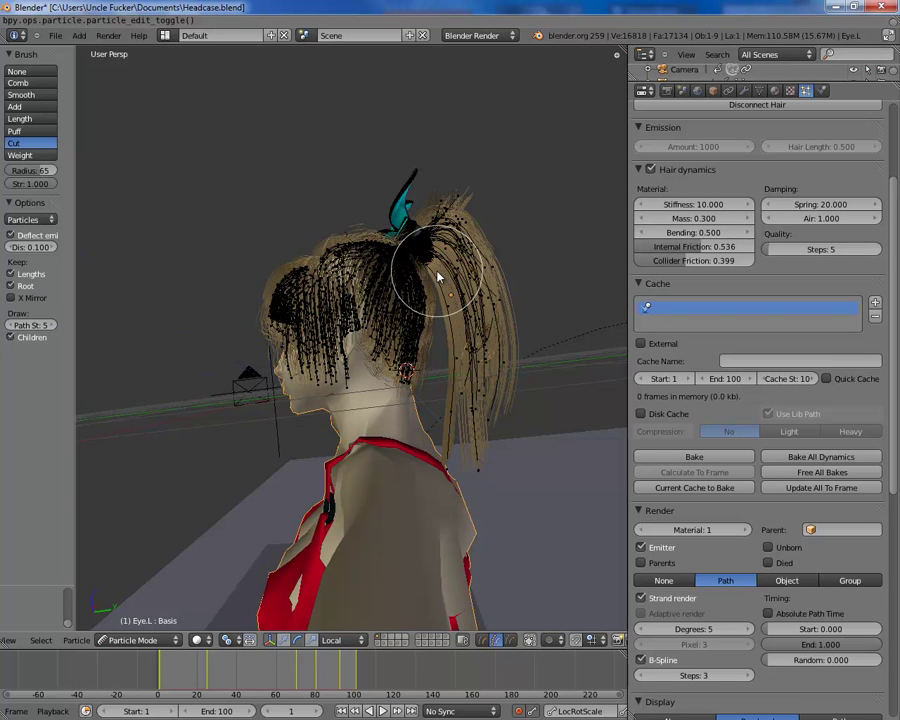
mouse_move(400, 291)
middle_down()
mouse_move(421, 333)
mouse_move(506, 388)
mouse_move(538, 454)
mouse_move(526, 438)
mouse_move(476, 440)
middle_up()
scroll(476, 440, down, 1)
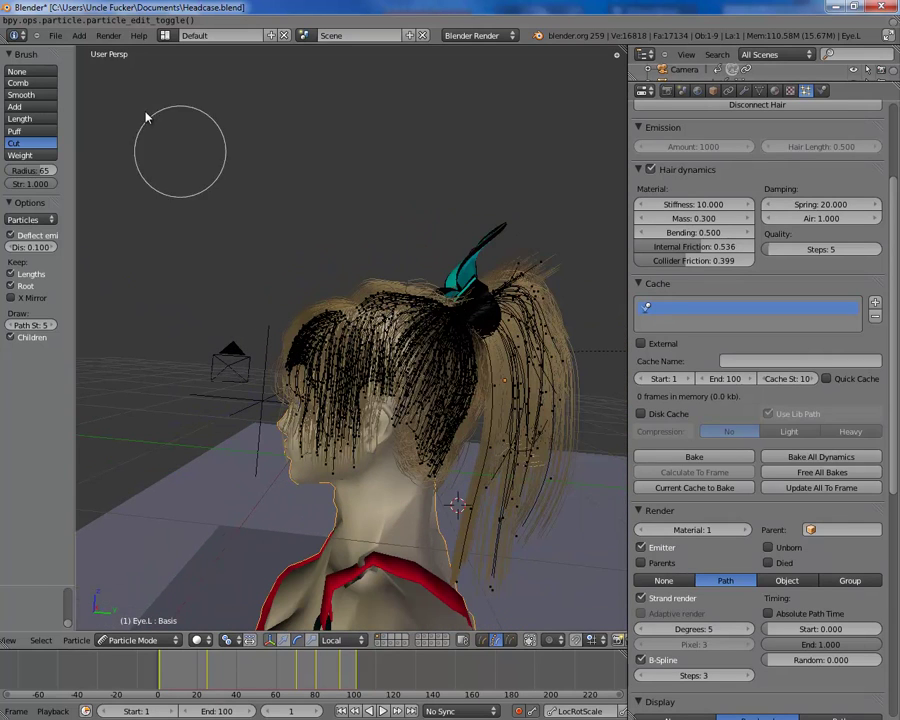
click(20, 156)
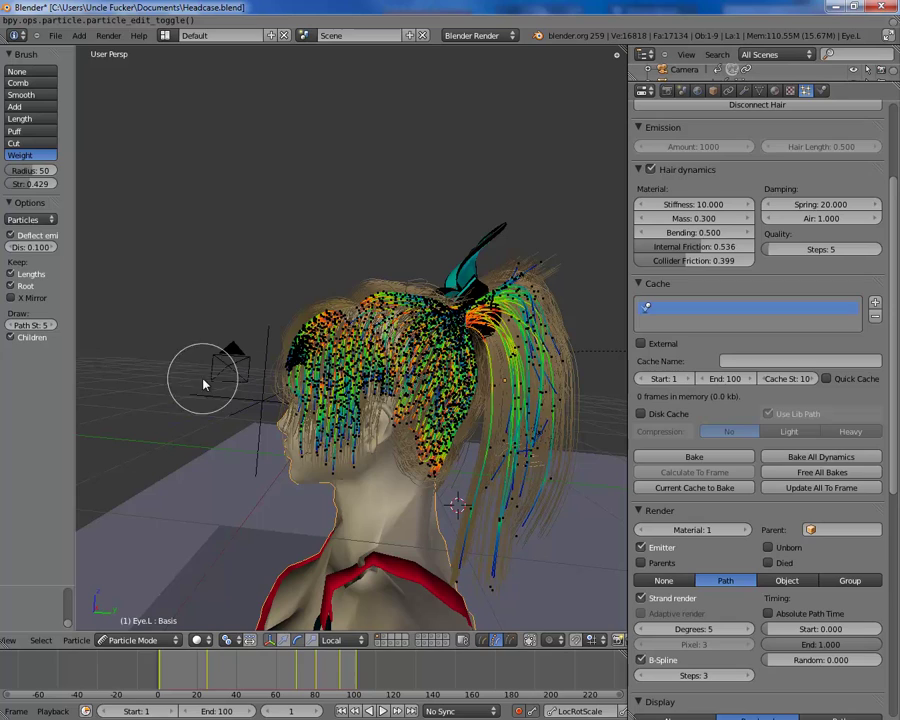
click(11, 337)
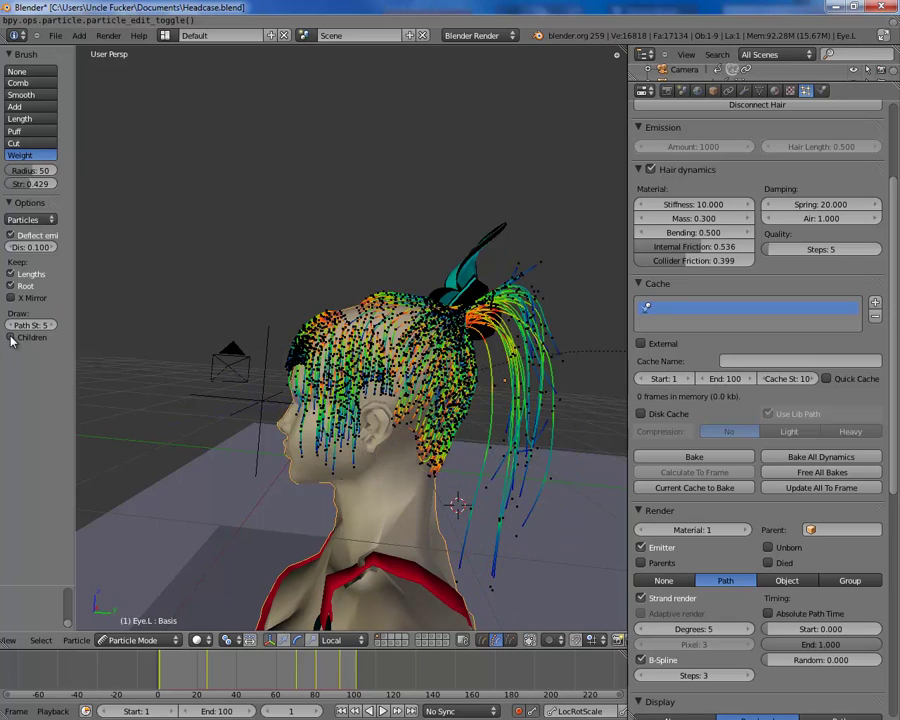
Step: Set the Weight brush strength to 1.000 and paint the hair across the crown of the head
middle_drag(280, 280, 400, 366)
scroll(383, 362, up, 2)
scroll(390, 378, up, 3)
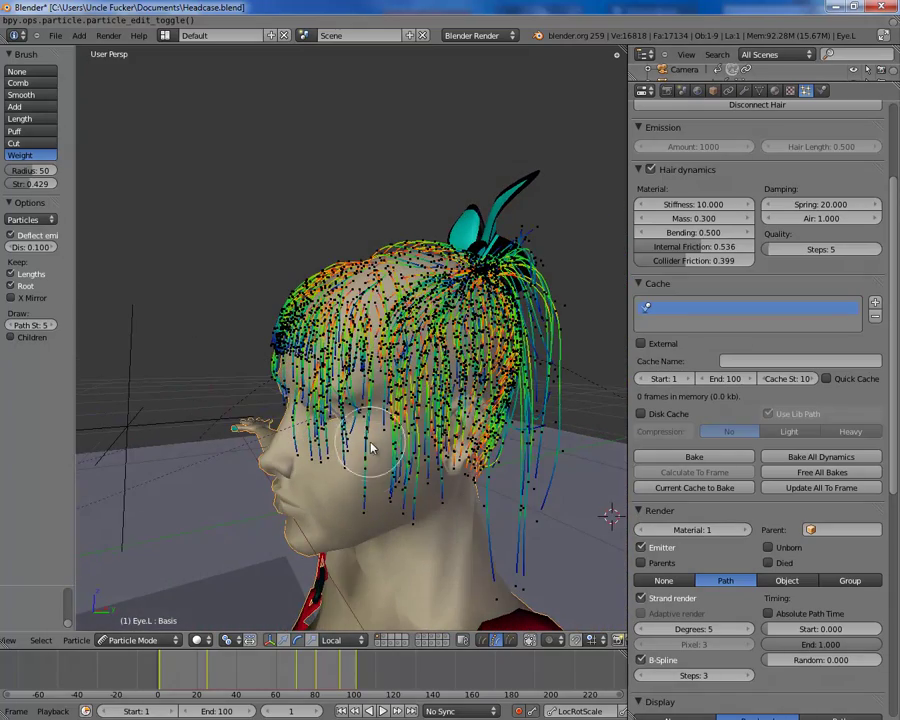
middle_drag(440, 470, 344, 360)
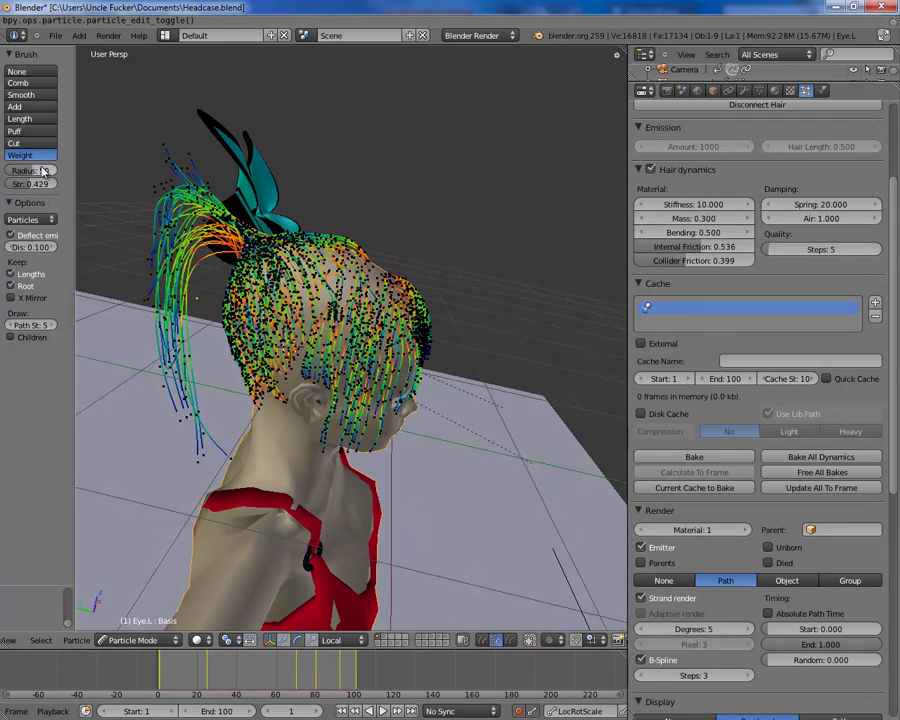
drag(29, 185, 80, 181)
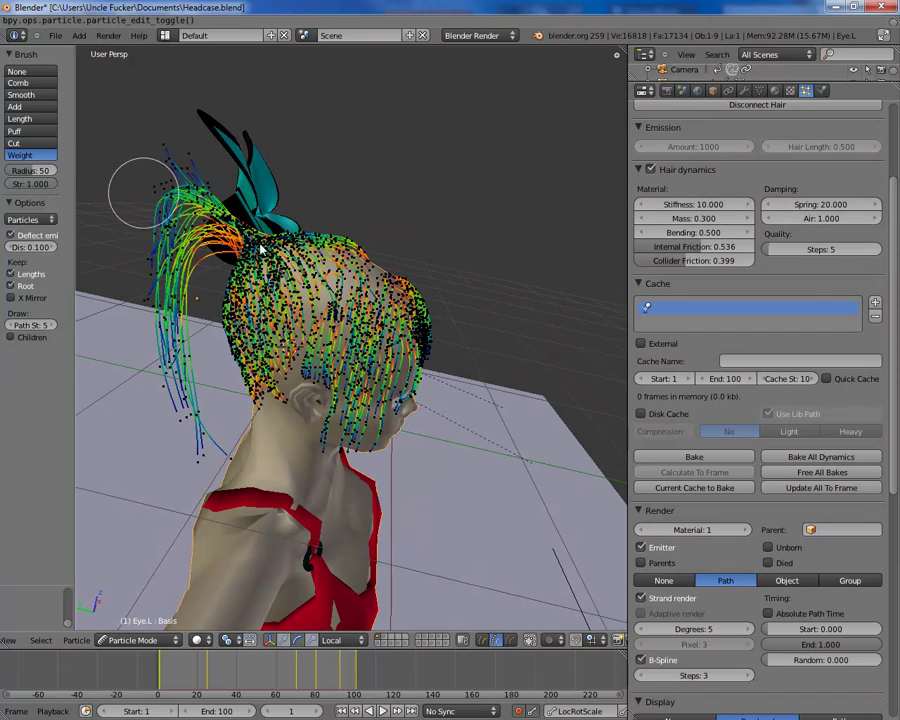
mouse_move(300, 240)
mouse_down()
mouse_move(342, 231)
mouse_move(430, 290)
mouse_up()
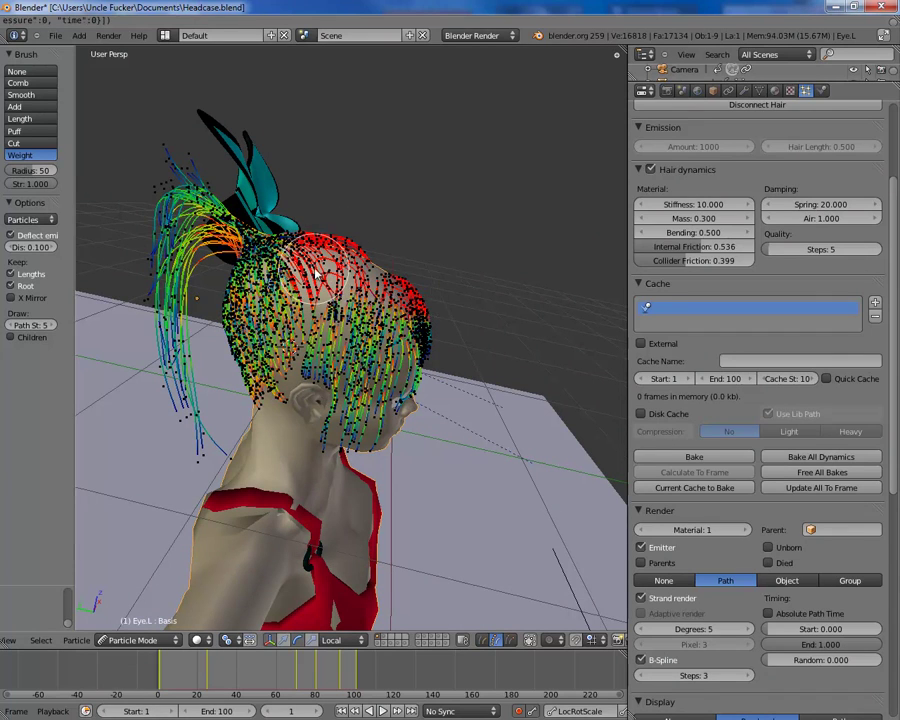
Step: In right orthographic view, paint the upper side and back of the head hair with weight 1.000
middle_drag(220, 188, 314, 250)
key(KP_1)
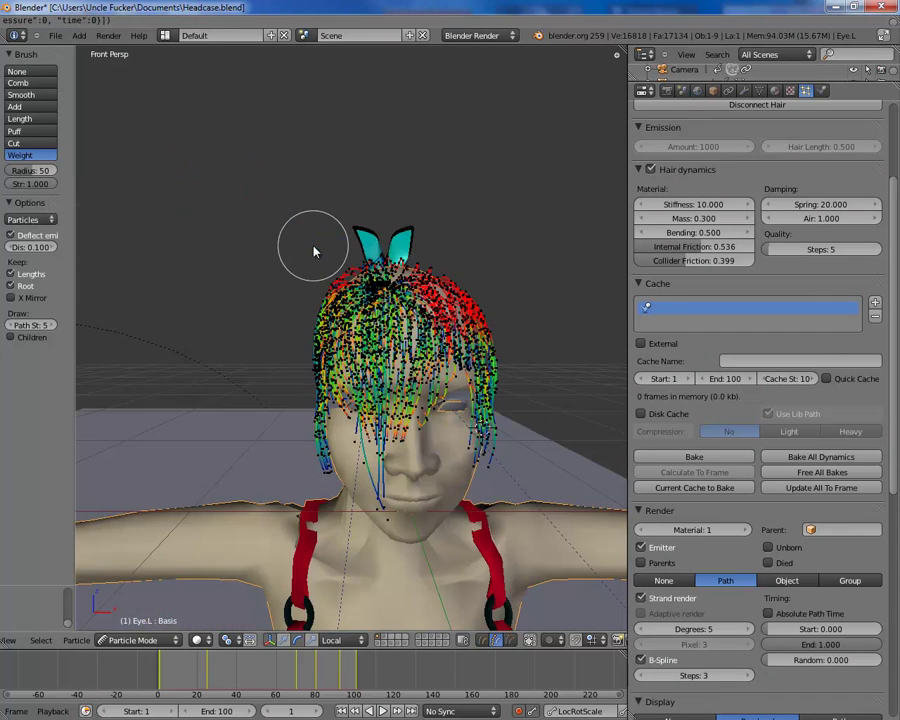
key(KP_3)
key(KP_5)
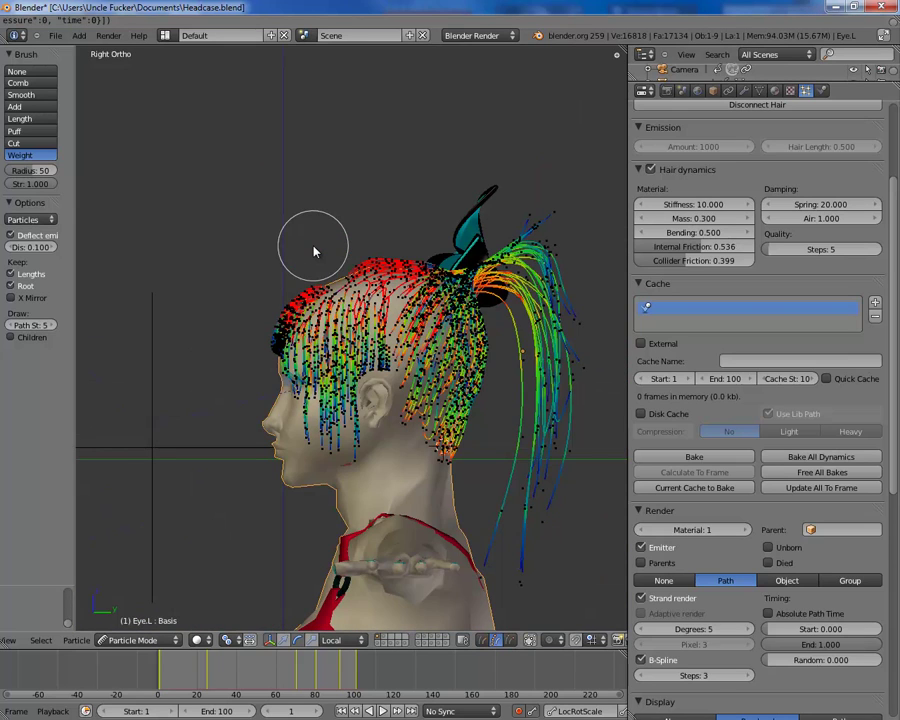
mouse_move(338, 292)
mouse_down()
mouse_move(297, 305)
mouse_move(295, 315)
mouse_move(326, 314)
mouse_move(352, 285)
mouse_move(400, 262)
mouse_move(437, 318)
mouse_move(458, 322)
mouse_move(462, 392)
mouse_move(447, 420)
mouse_move(430, 414)
mouse_move(432, 360)
mouse_up()
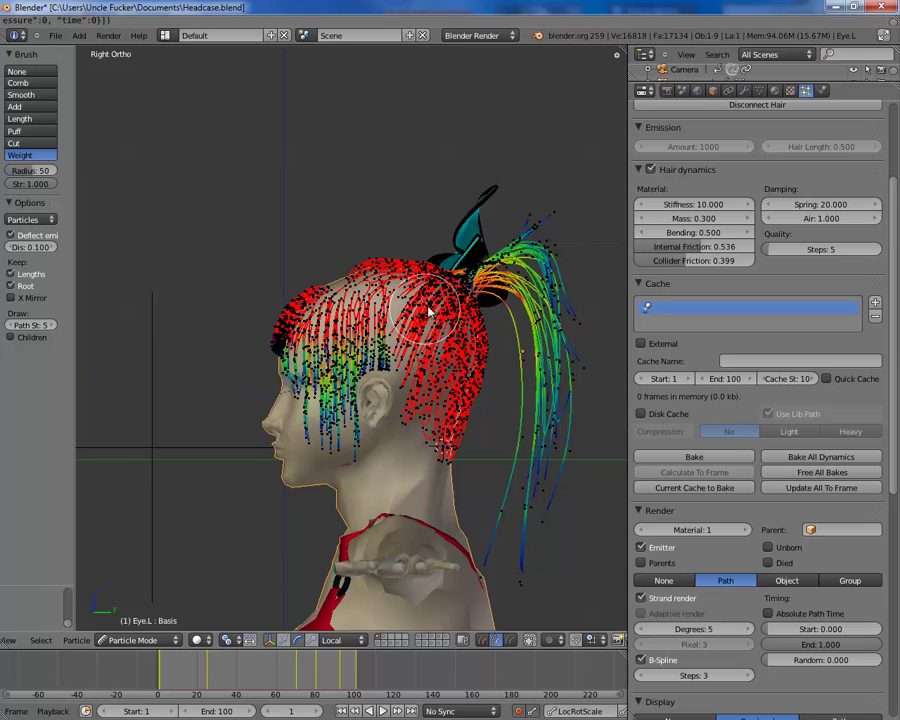
Step: Paint the ponytail's base with weight 1.000 and its hanging lengths with a brush strength of 0.07236
mouse_move(487, 256)
mouse_down()
mouse_move(506, 238)
mouse_move(538, 236)
mouse_move(516, 320)
mouse_move(508, 276)
mouse_up()
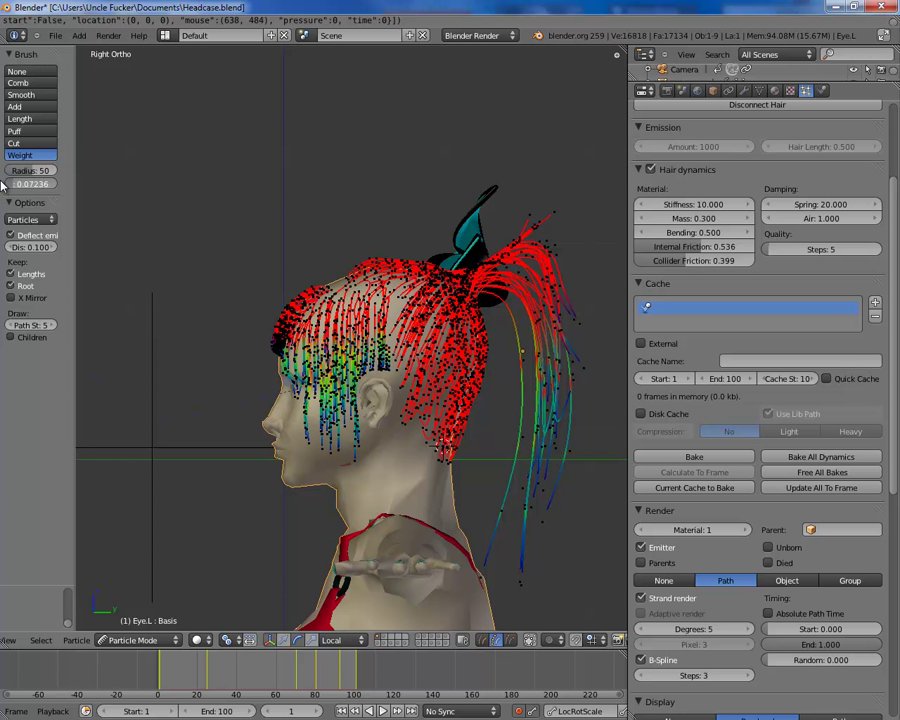
mouse_move(583, 369)
mouse_down()
mouse_move(576, 306)
mouse_move(551, 382)
mouse_move(560, 367)
mouse_move(567, 388)
mouse_move(528, 508)
mouse_move(536, 591)
mouse_up()
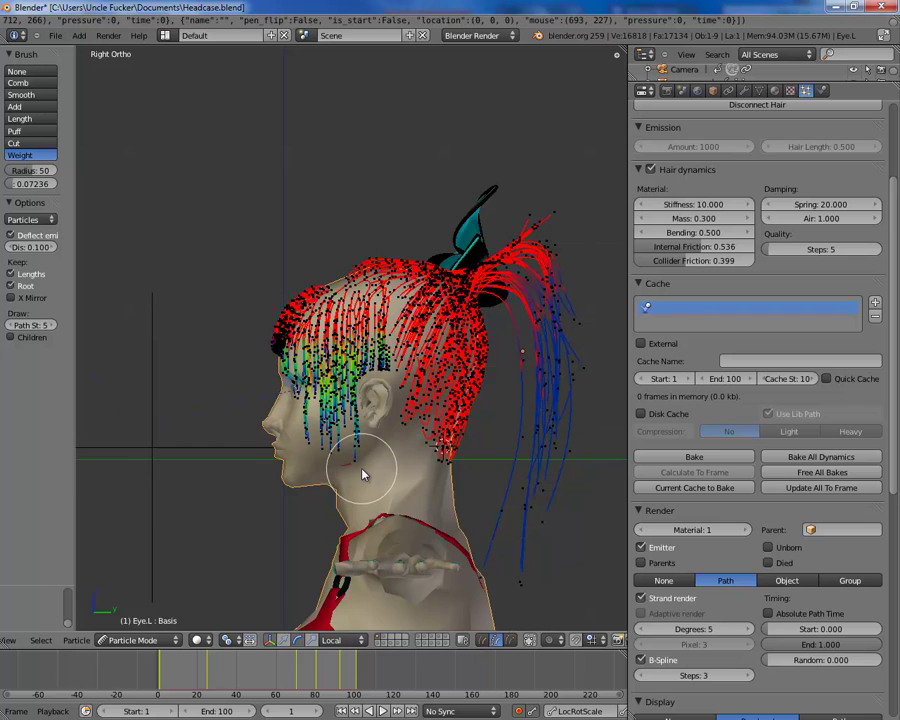
Step: Paint the side hair's lower tips at strength 0.07236, and the strands above the ear, temple and fringe at strength 1.000
scroll(340, 480, up, 3)
mouse_move(336, 577)
mouse_down()
mouse_move(357, 539)
mouse_move(256, 530)
mouse_move(336, 503)
mouse_move(337, 491)
mouse_up()
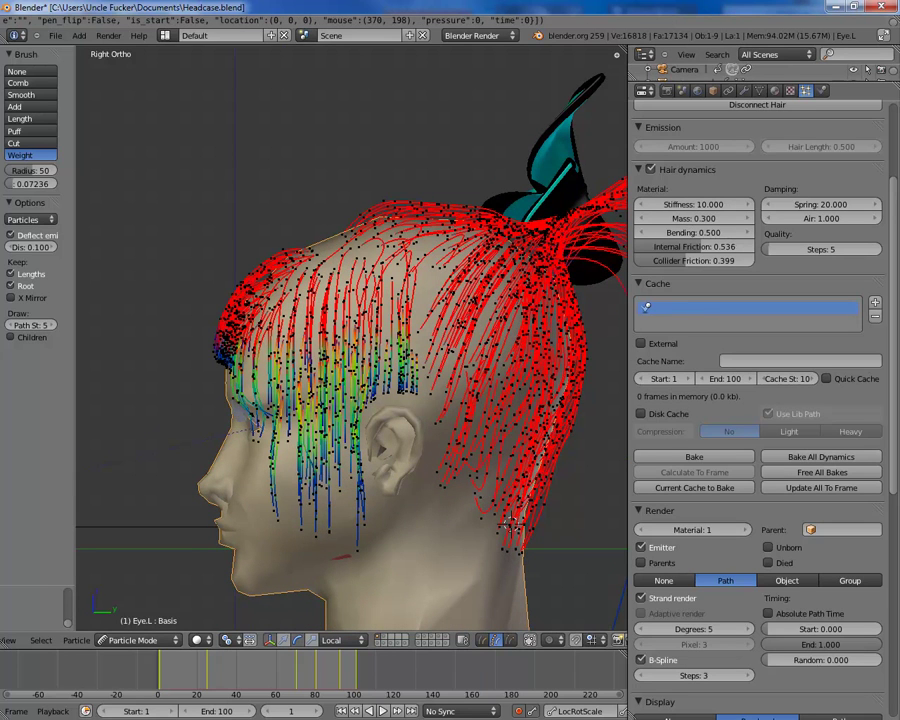
click(395, 383)
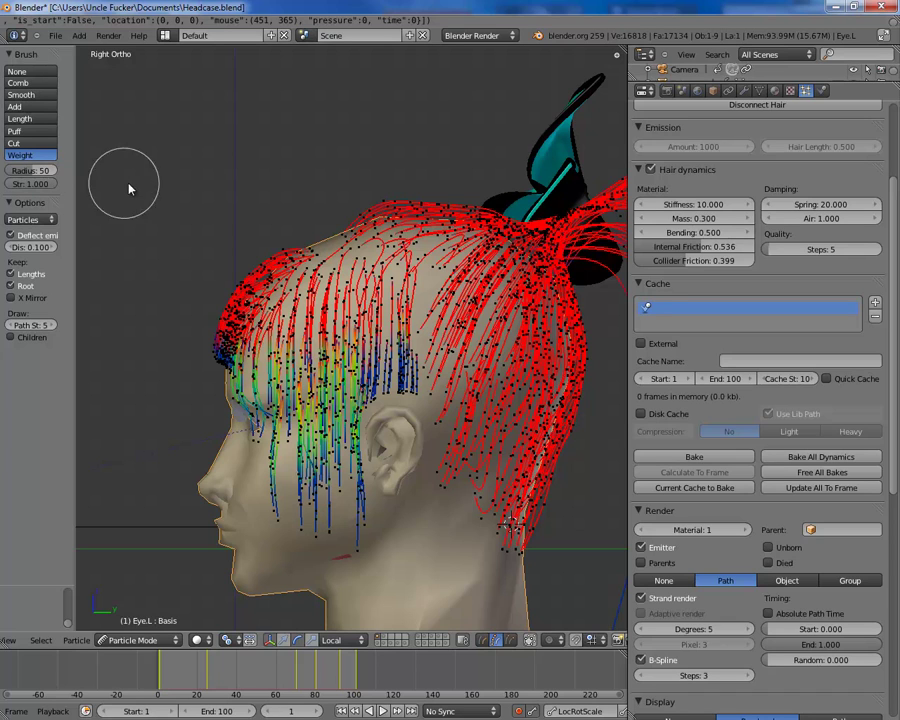
mouse_move(398, 371)
mouse_down()
mouse_move(379, 358)
mouse_move(255, 366)
mouse_move(227, 346)
mouse_move(271, 358)
mouse_move(352, 346)
mouse_move(260, 366)
mouse_up()
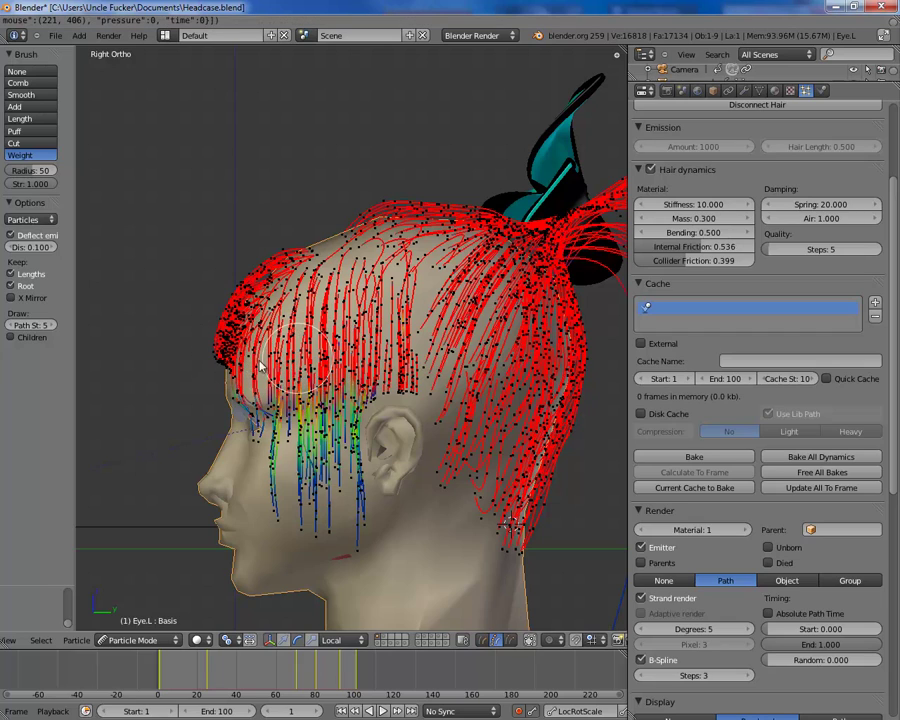
Step: Set the Weight brush strength to 0.001 and paint the outermost front strands of the fringe
scroll(216, 372, up, 3)
shift+middle_drag(217, 372, 463, 295)
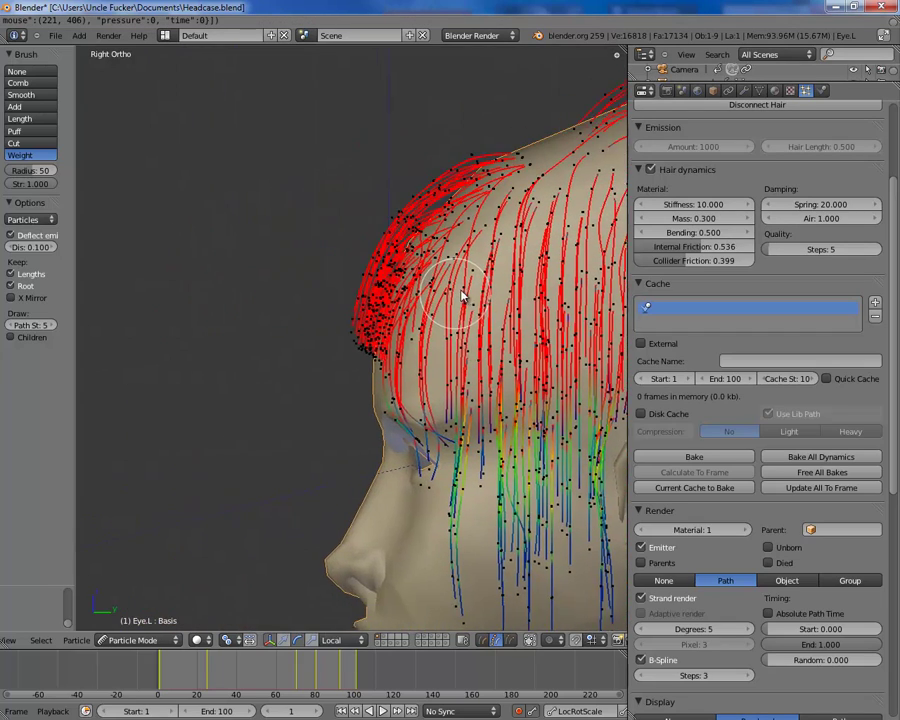
scroll(432, 332, up, 3)
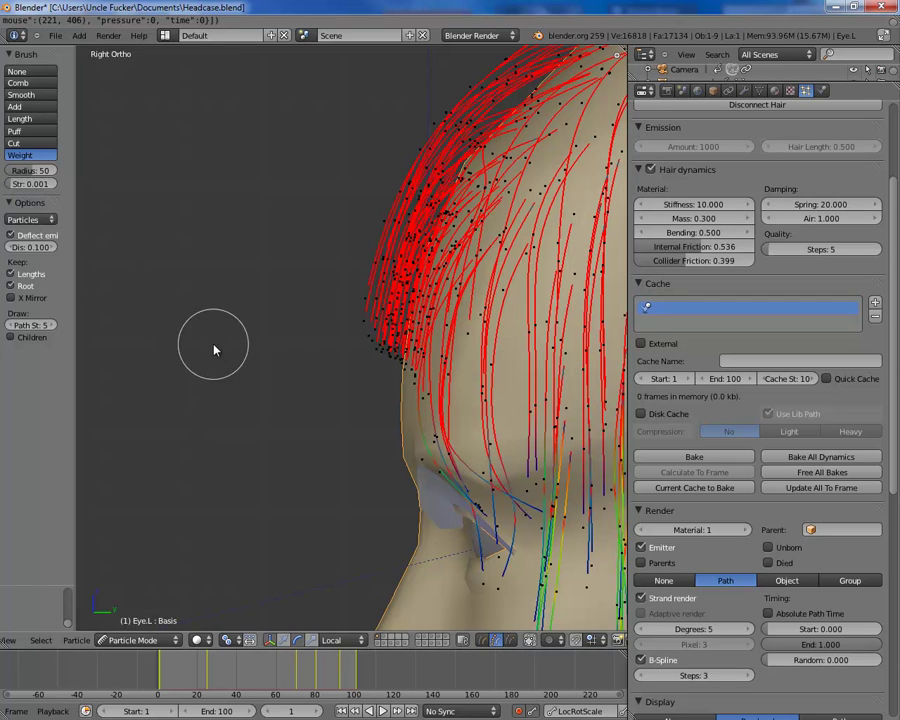
click(337, 291)
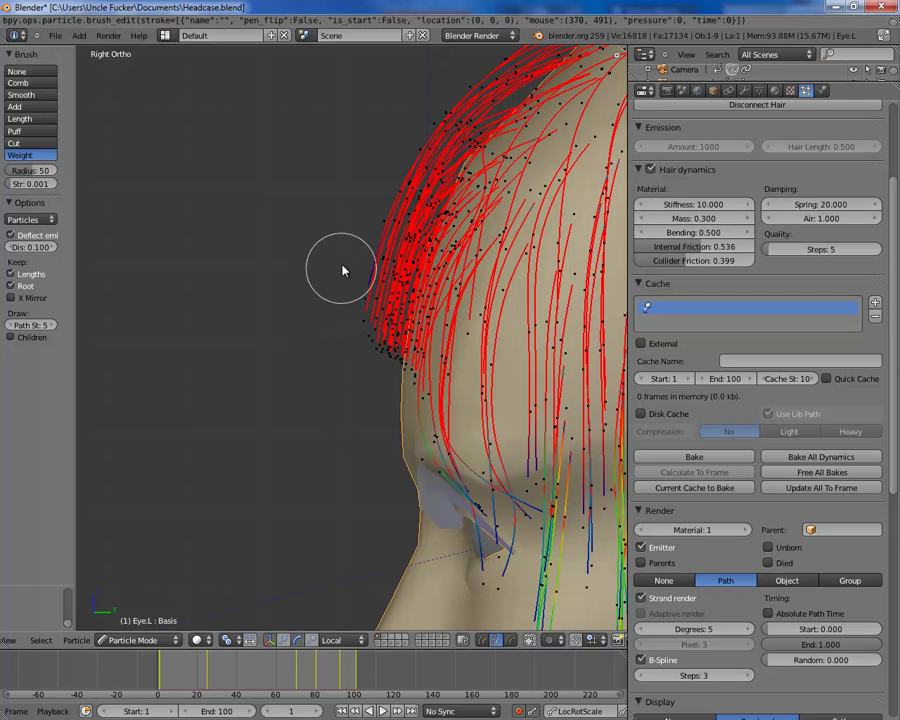
click(370, 185)
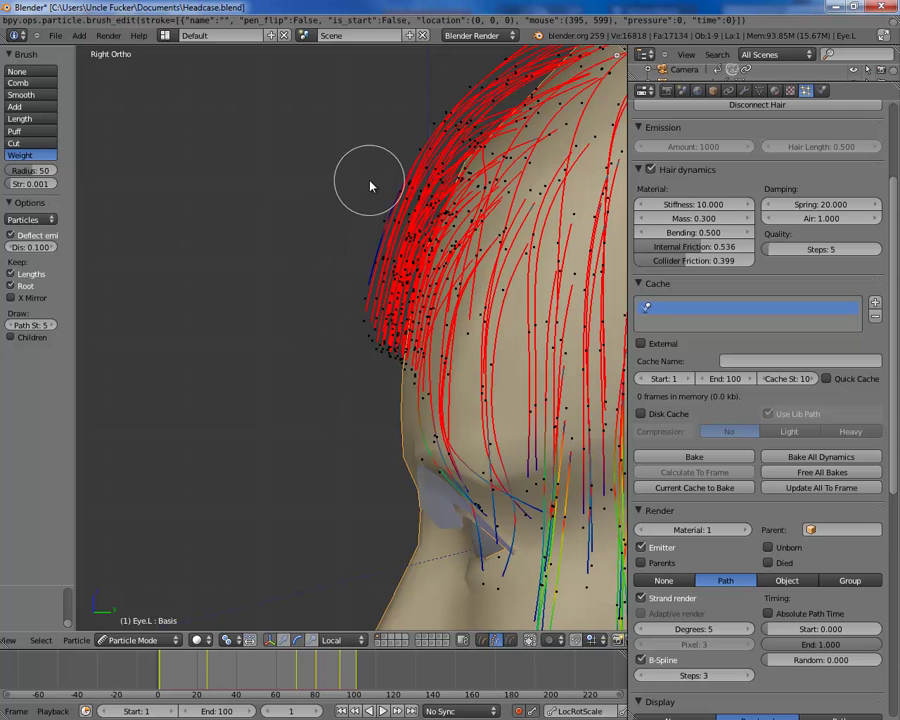
mouse_move(370, 185)
mouse_down()
mouse_move(362, 223)
mouse_move(362, 201)
mouse_move(392, 145)
mouse_move(393, 250)
mouse_up()
Step: Reduce the Weight brush radius to 15 and paint the inner fringe strands and their tips at strength 0.001
ctrl+scroll(400, 283, down, 3)
ctrl+scroll(400, 283, up, 3)
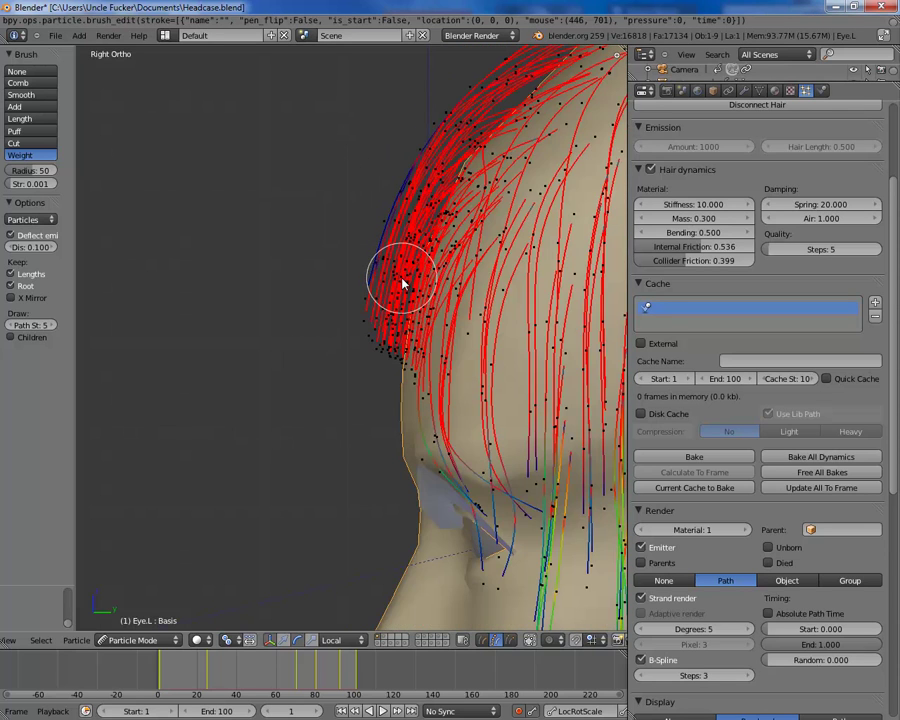
ctrl+scroll(402, 283, down, 3)
ctrl+scroll(402, 285, down, 3)
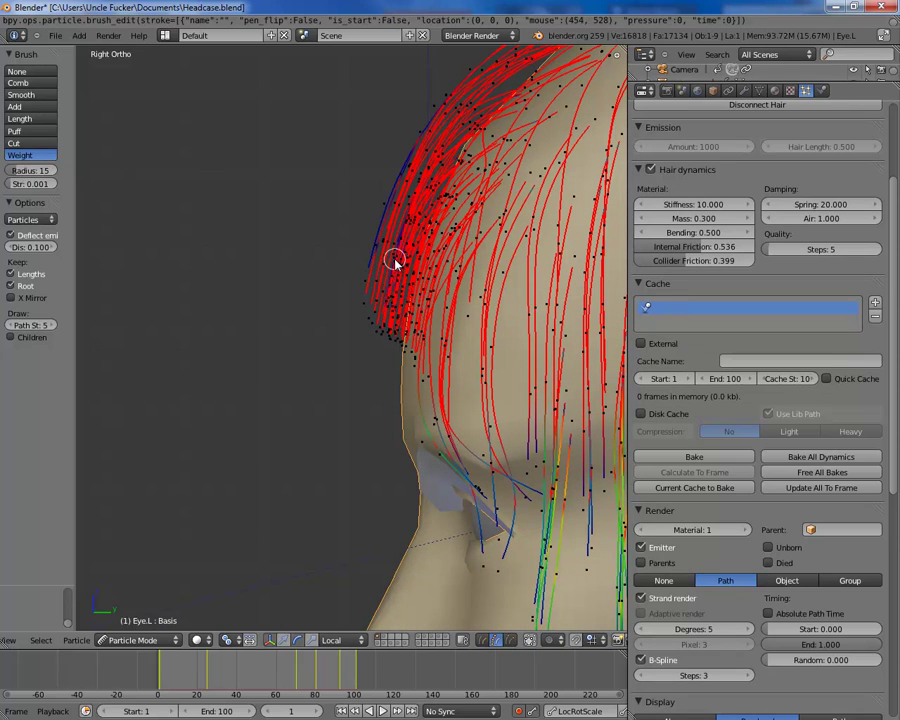
drag(408, 230, 413, 219)
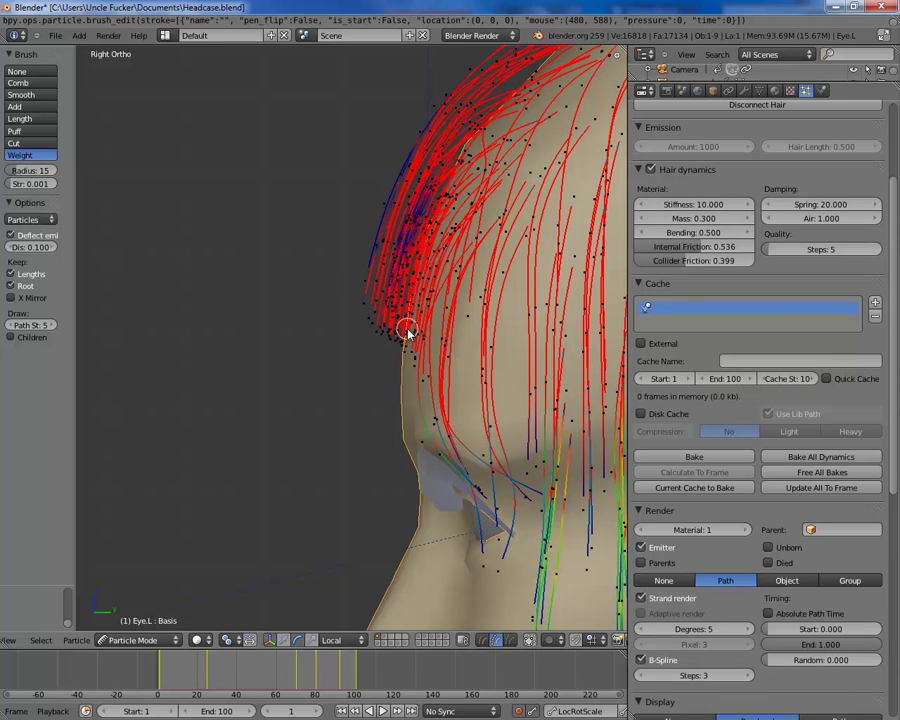
drag(379, 304, 370, 337)
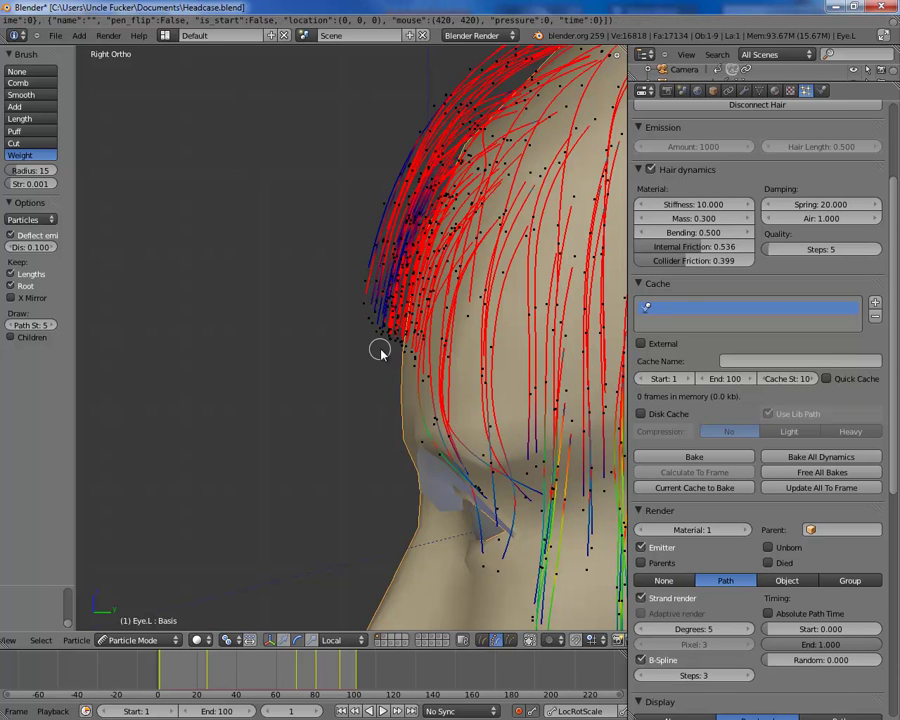
Step: Set the Weight brush strength to 1.000 and paint the side strands between the eye and the ear
scroll(379, 349, down, 7)
scroll(396, 420, up, 3)
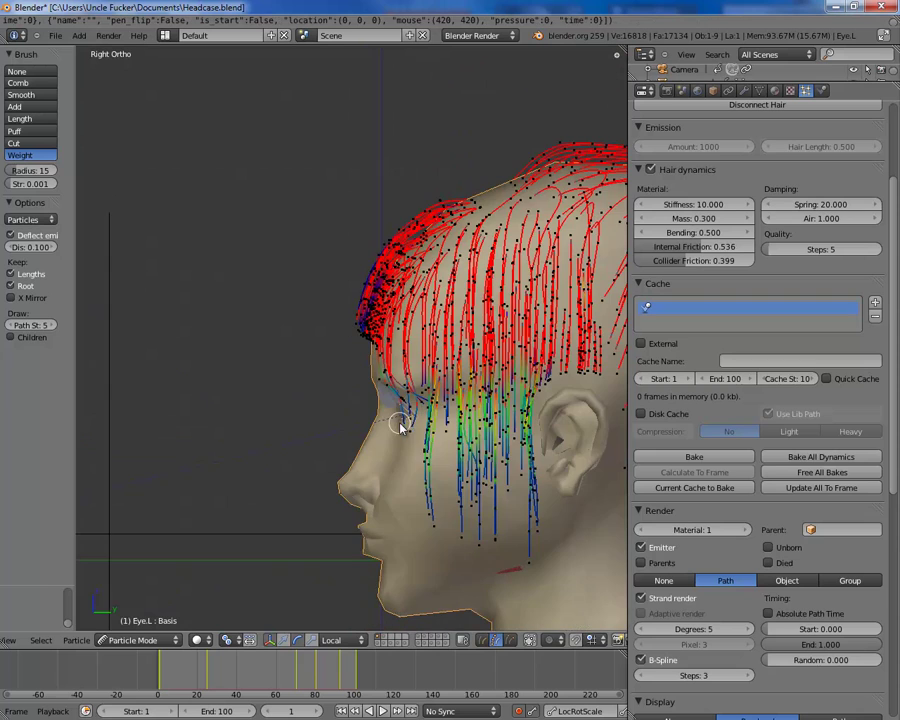
mouse_move(514, 460)
shift+middle_down()
mouse_move(449, 456)
mouse_move(394, 426)
shift+middle_up()
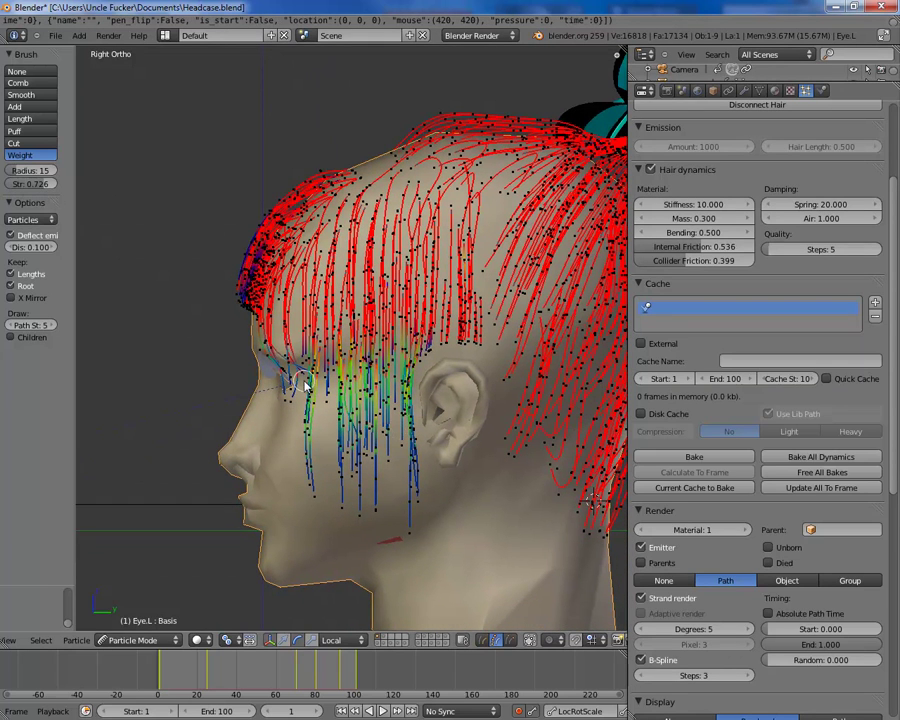
mouse_move(323, 374)
mouse_down()
mouse_move(372, 362)
mouse_move(360, 355)
mouse_up()
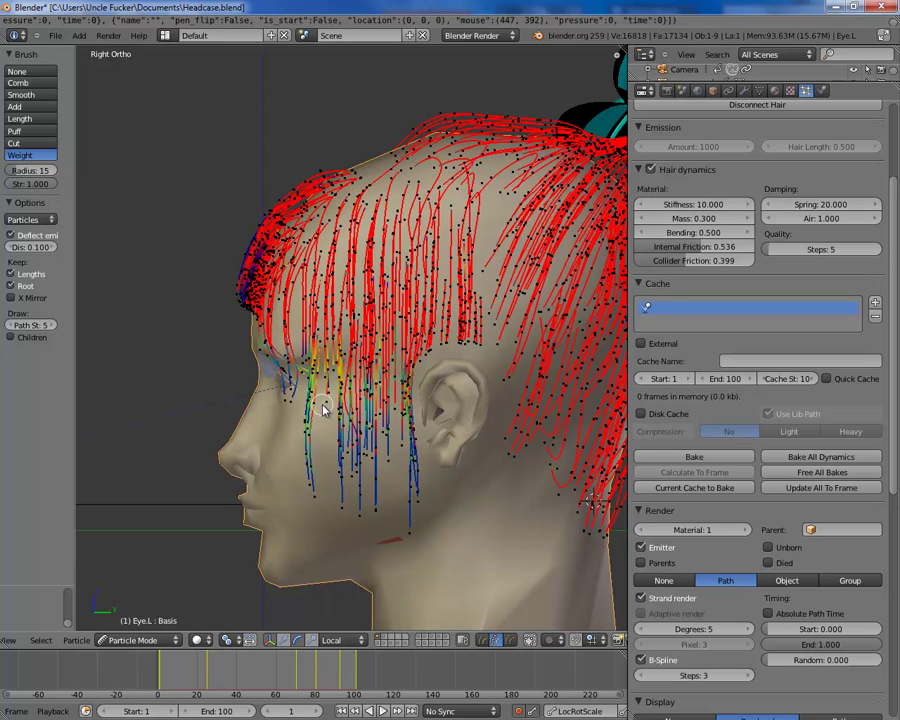
click(488, 383)
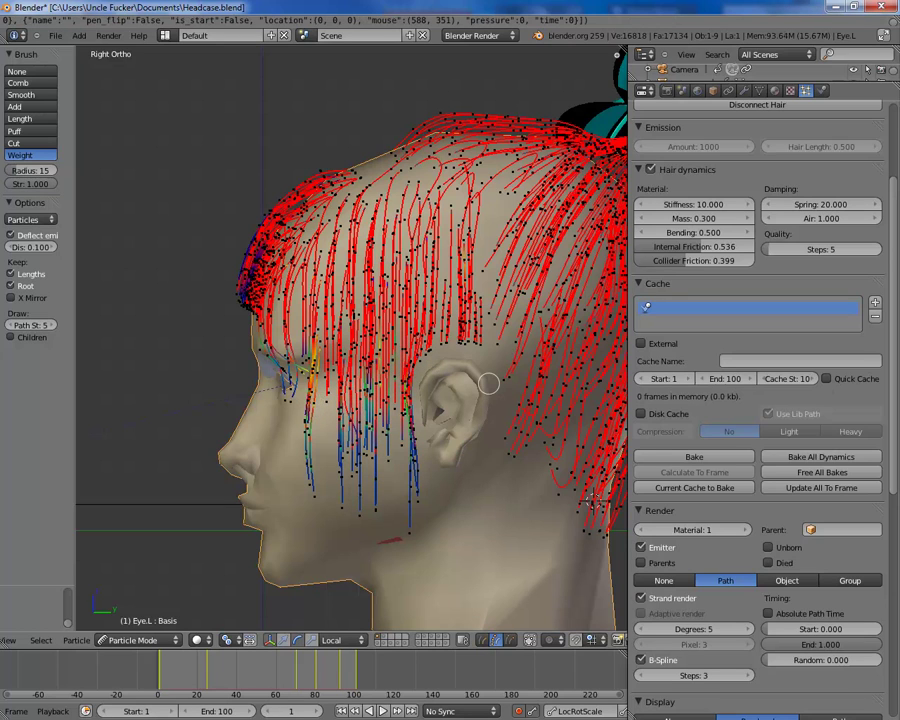